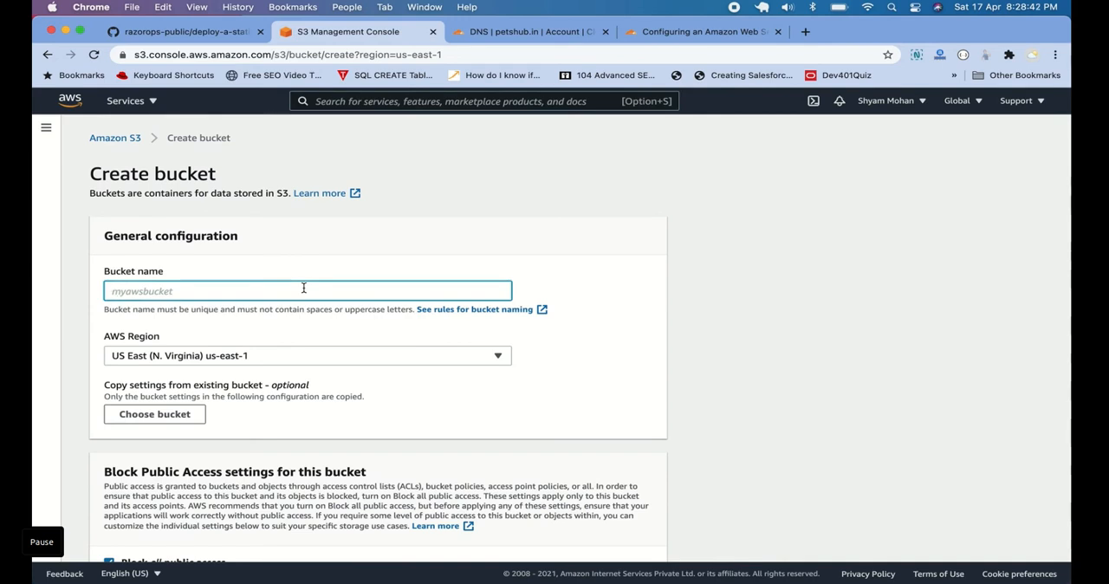
Name the new S3 bucket aws.petshub.in
type("aws")
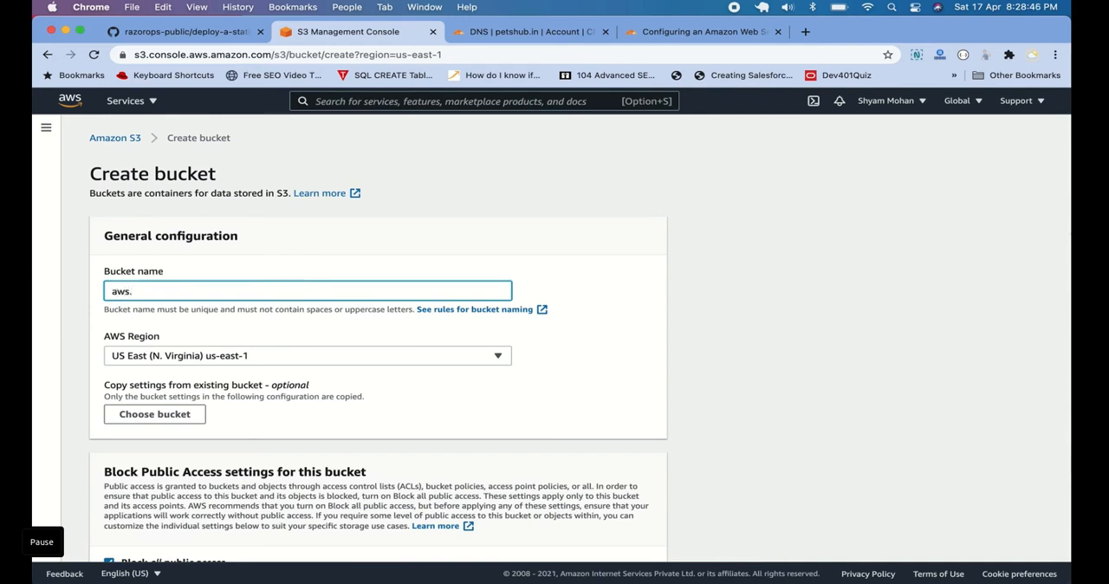
type(".petshub.in")
Turn off Block all public access, acknowledge that the bucket may become public, and create the bucket with the remaining default settings
scroll(349, 388, "down", 5)
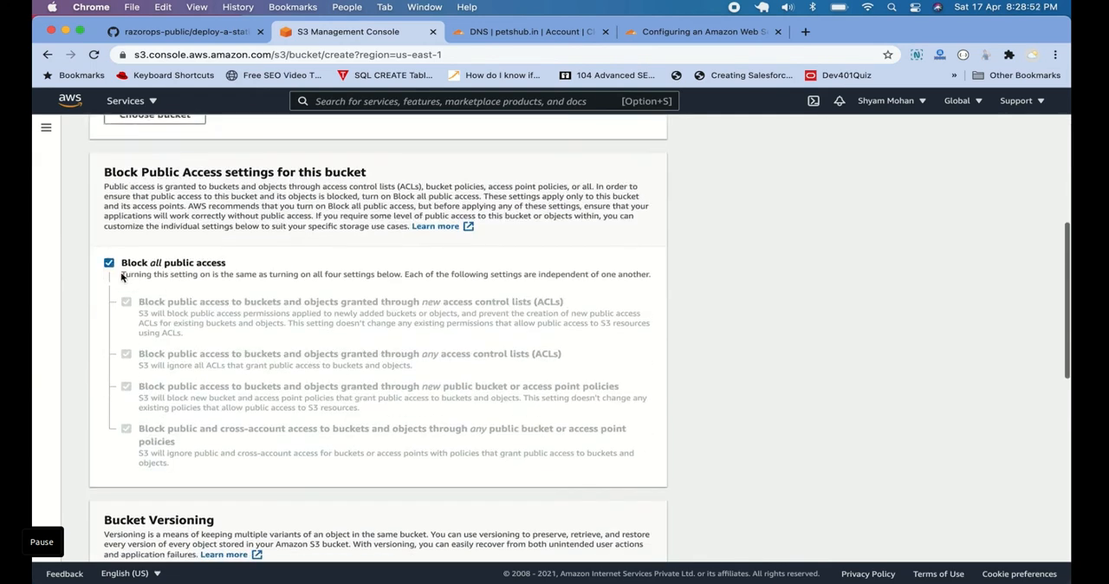
left_click(110, 263)
scroll(279, 277, "down", 6)
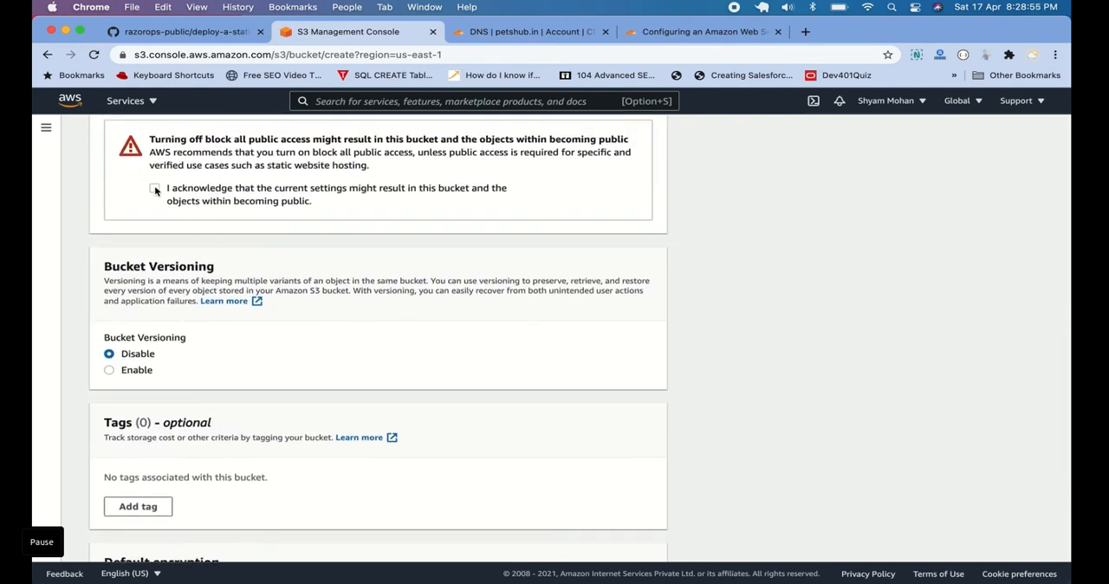
scroll(156, 484, "down", 4)
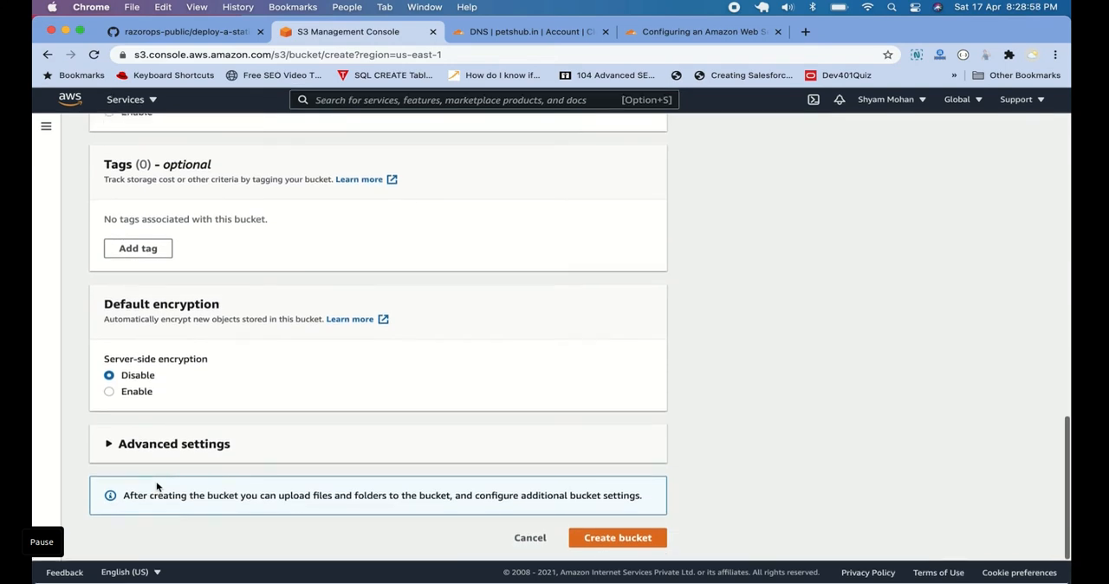
left_click(586, 532)
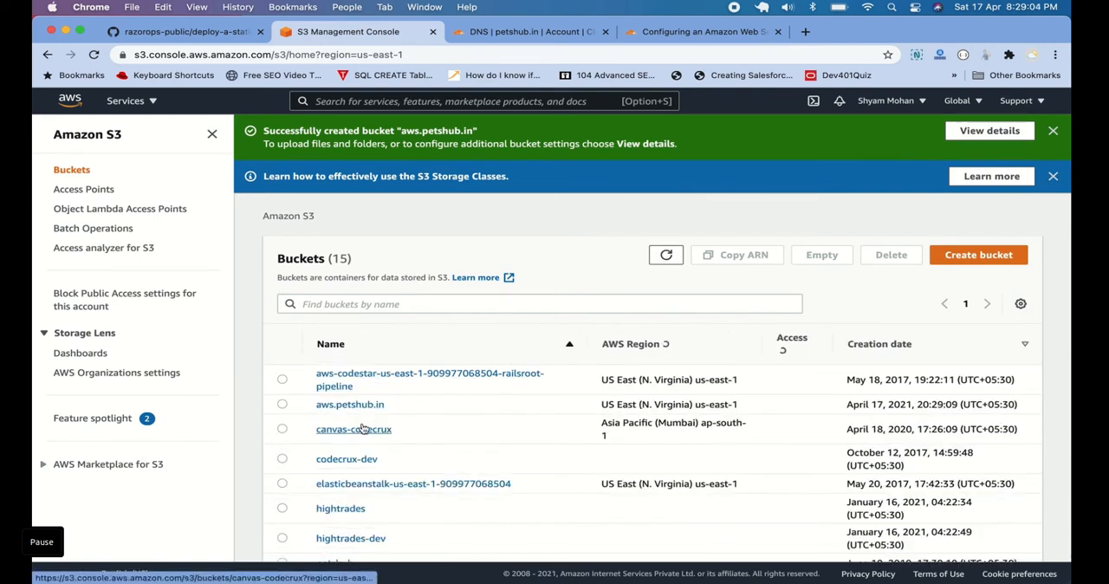
Open the aws.petshub.in bucket's properties and enable static website hosting in its hosting settings
left_click(349, 405)
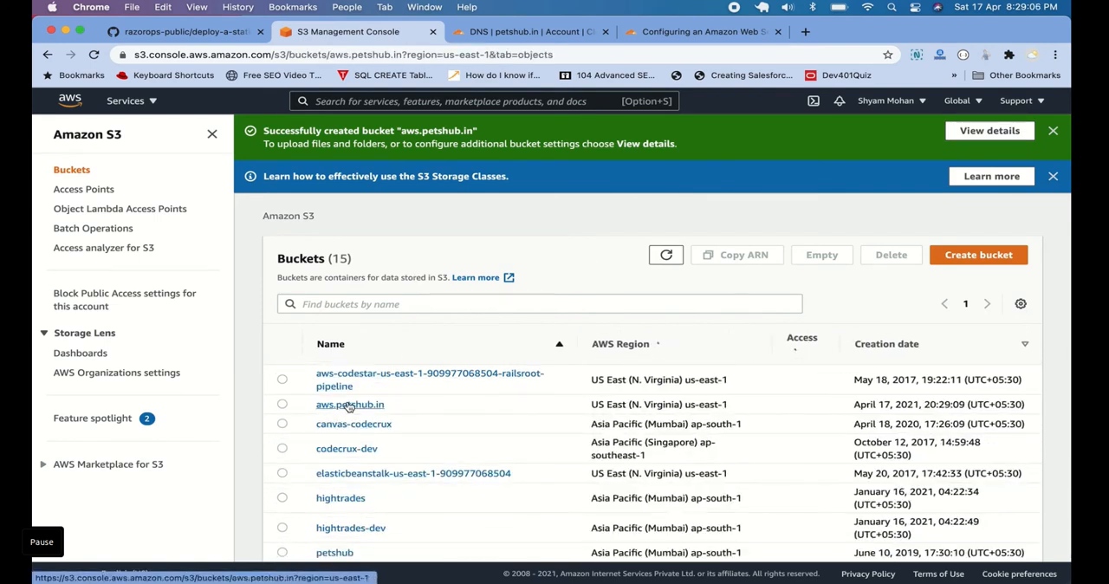
left_click(371, 252)
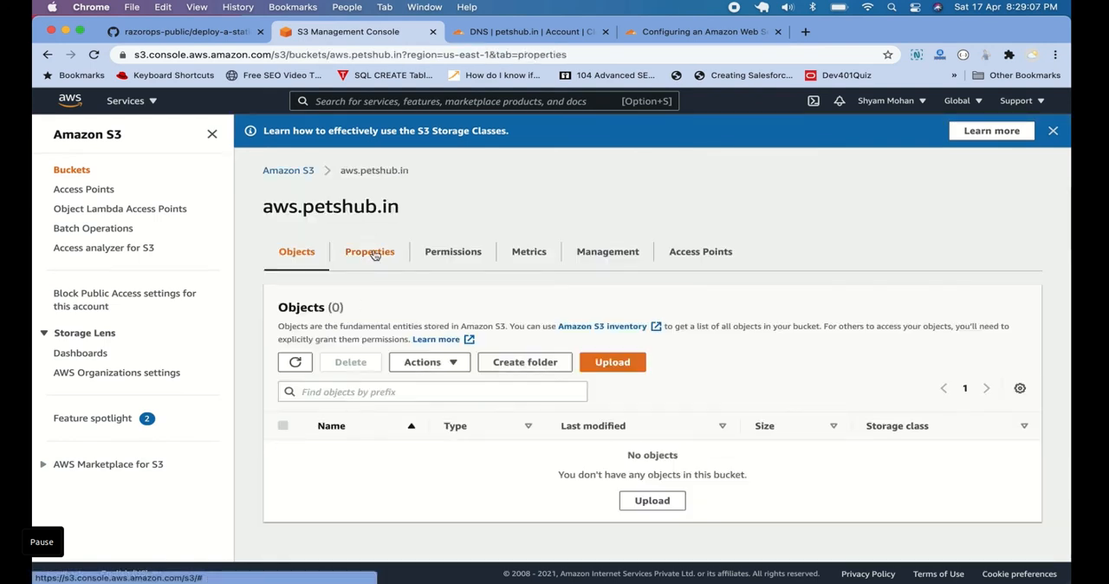
scroll(577, 362, "down", 15)
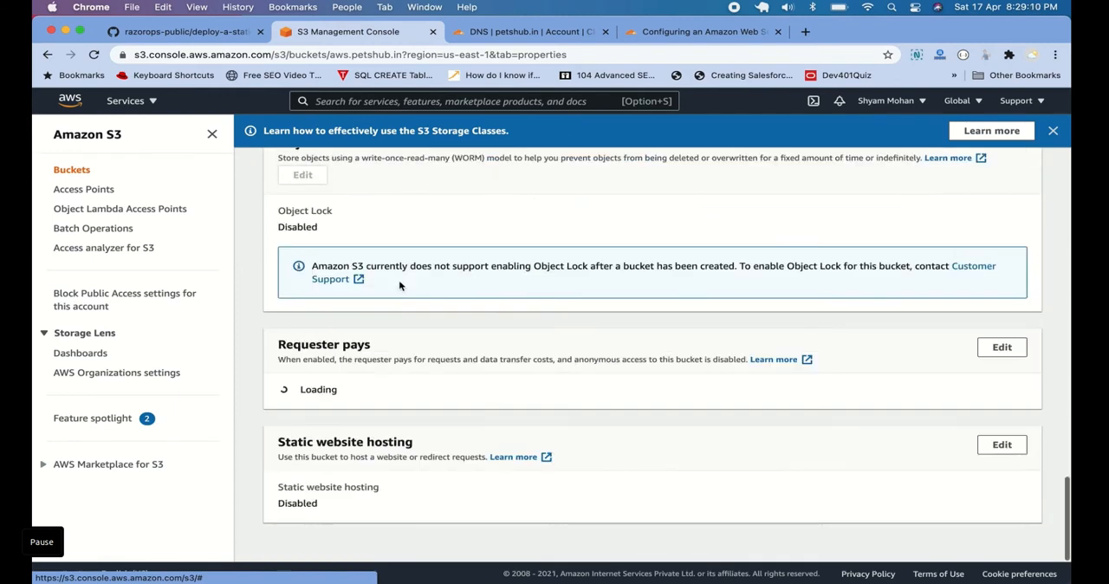
left_click(1001, 462)
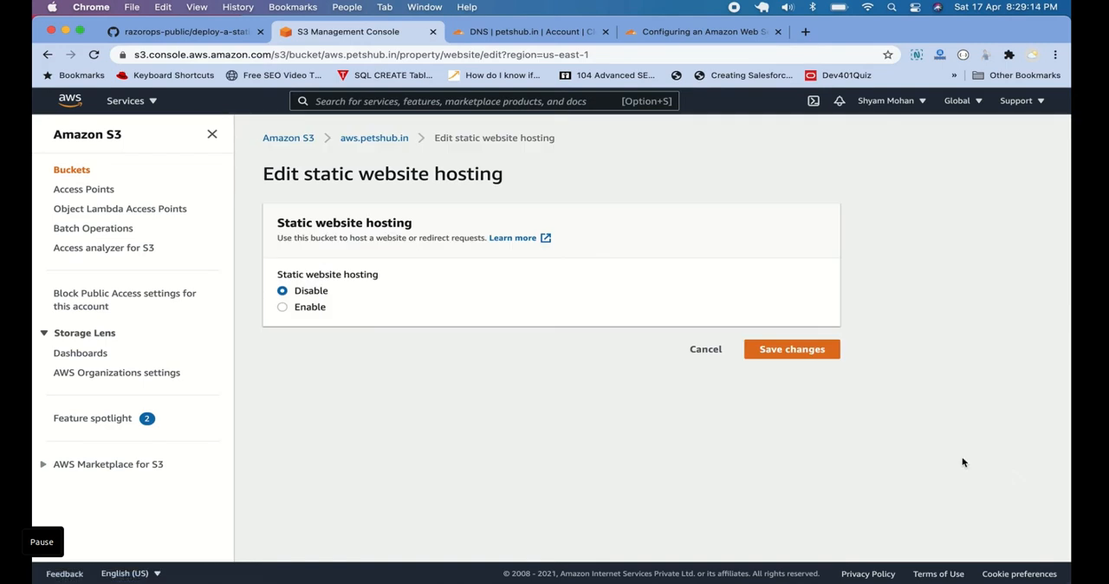
left_click(298, 312)
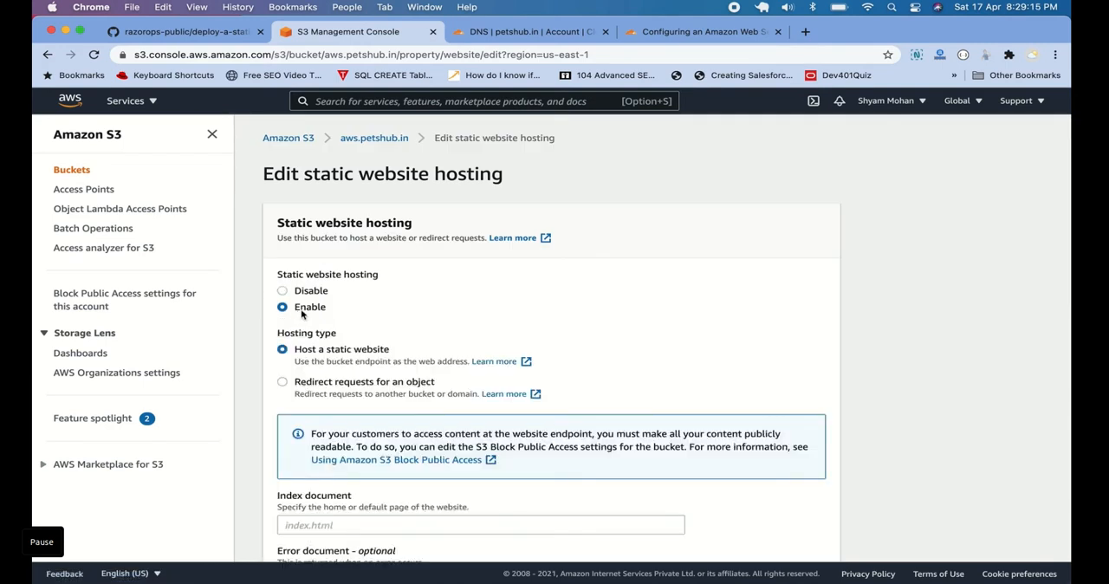
Set the index document to index.html and save the static website hosting settings
scroll(298, 314, "down", 4)
left_click(371, 346)
type("index.html")
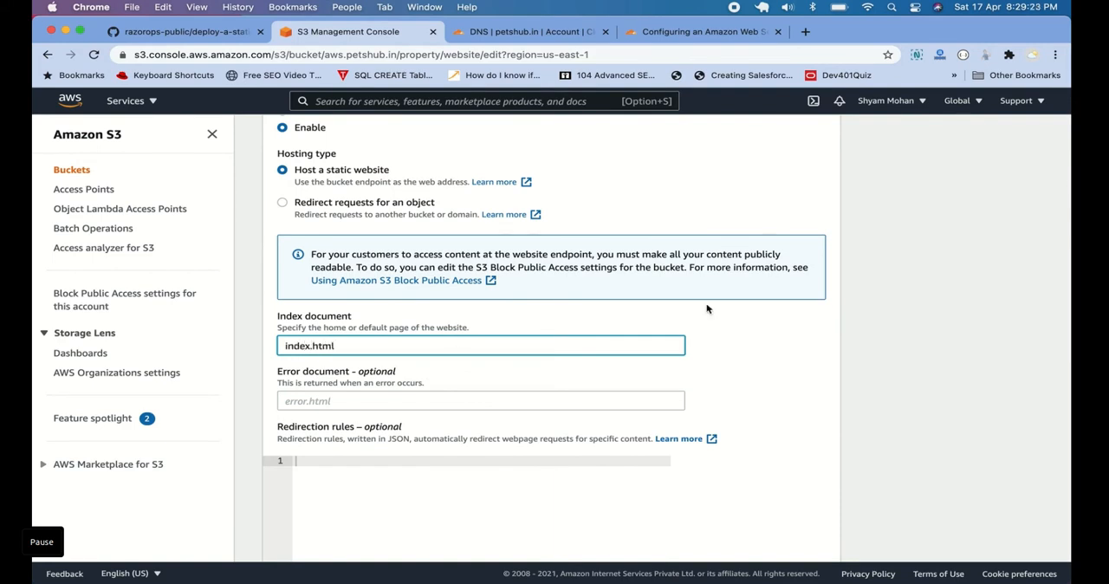
scroll(706, 308, "down", 5)
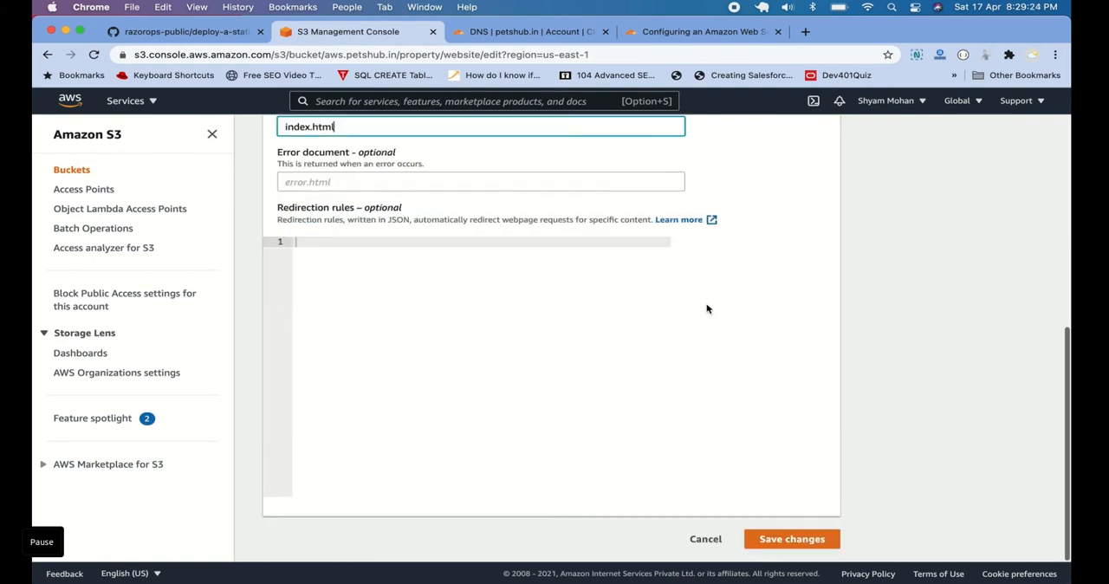
left_click(801, 537)
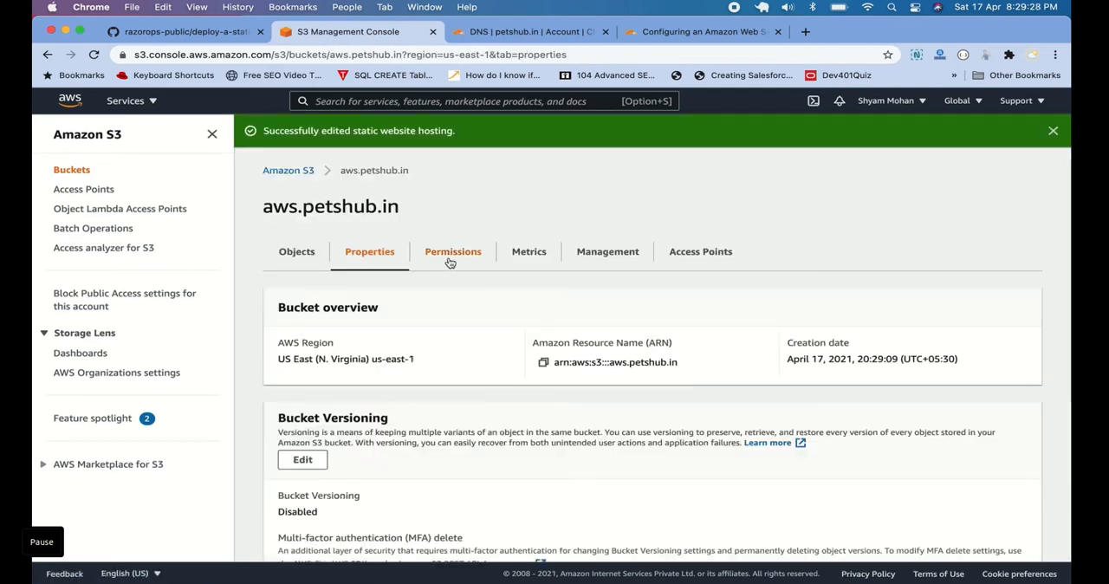
Open the bucket policy of aws.petshub.in for editing
left_click(447, 258)
scroll(488, 325, "down", 6)
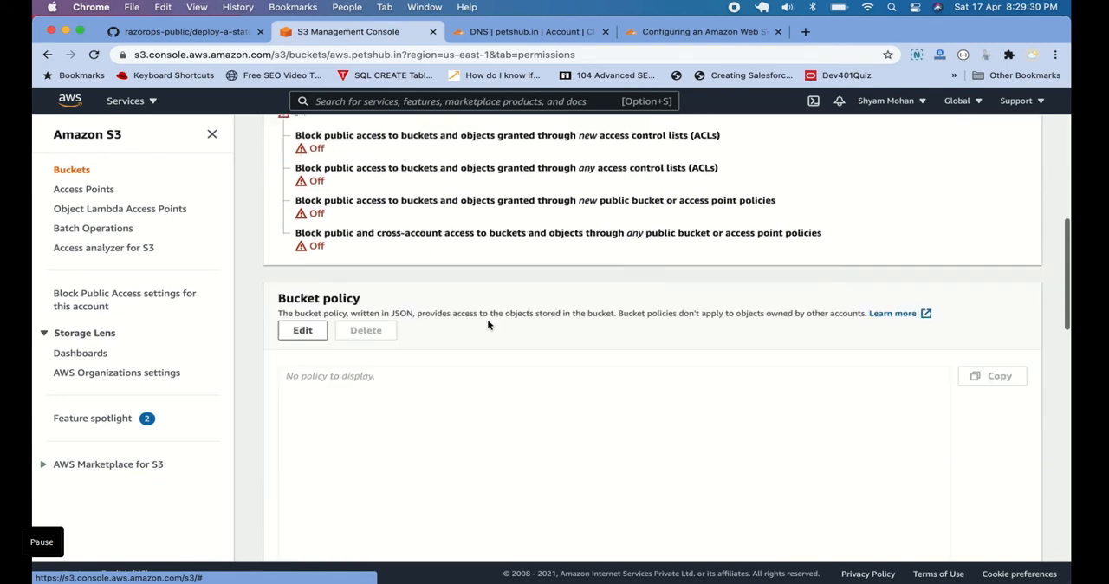
left_click(305, 217)
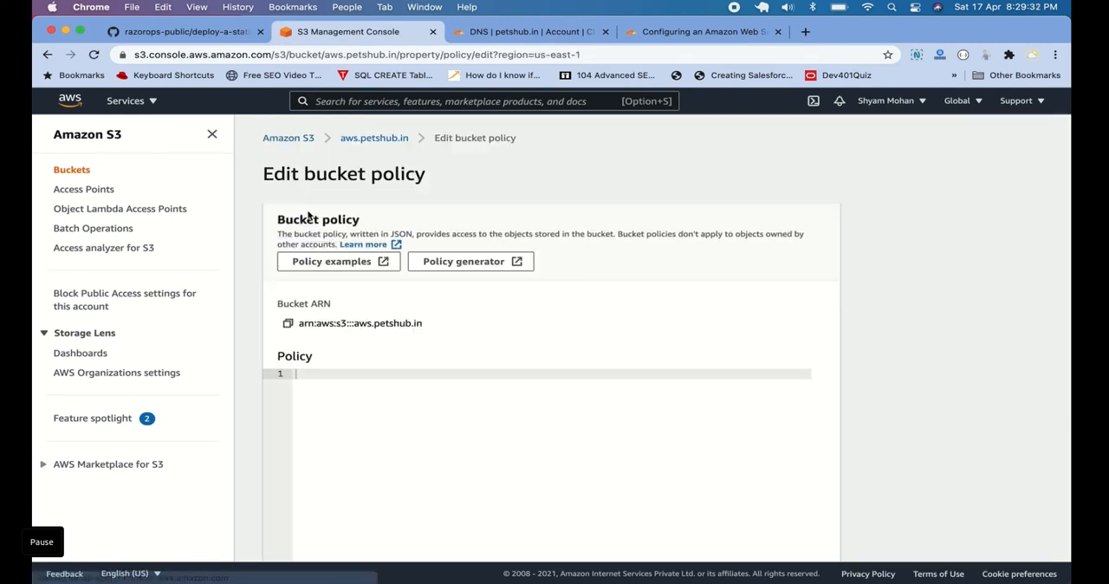
Copy the PublicRead example policy for read-only anonymous access from the AWS bucket policy examples documentation
left_click(348, 264)
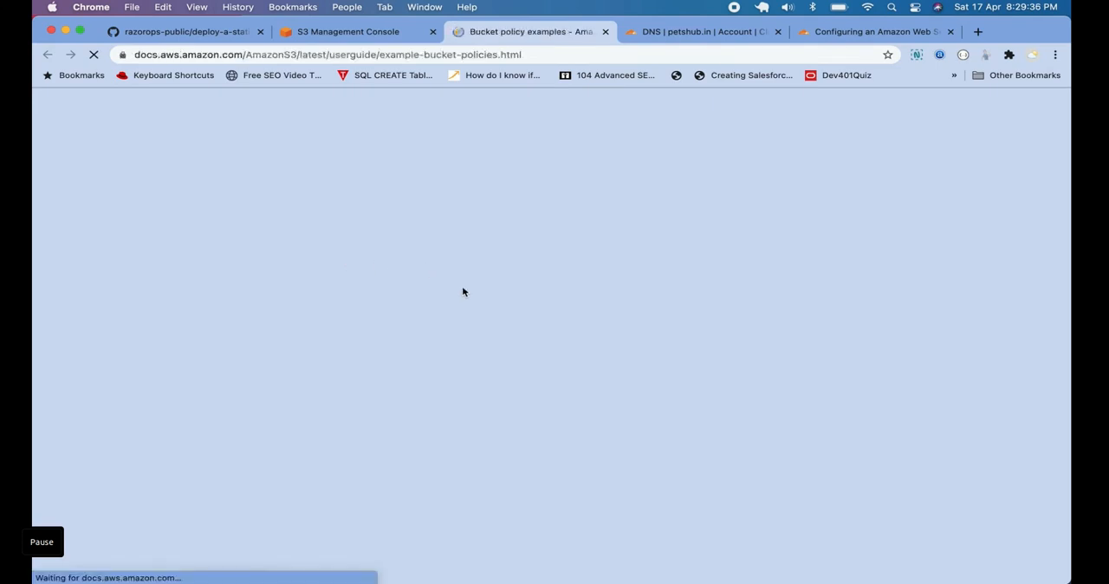
scroll(602, 315, "down", 1)
scroll(602, 317, "down", 15)
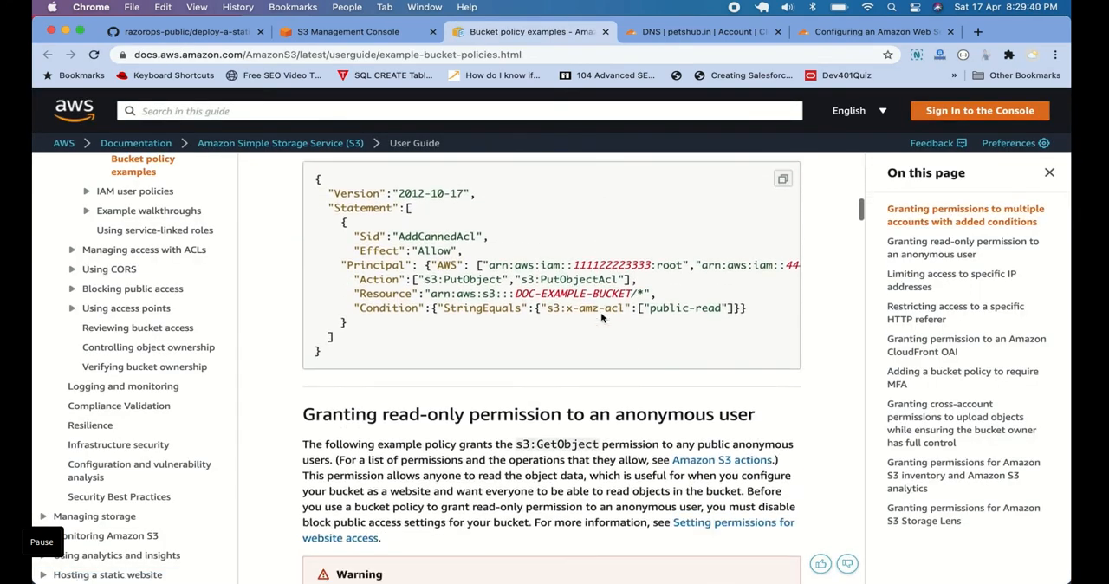
scroll(602, 318, "down", 4)
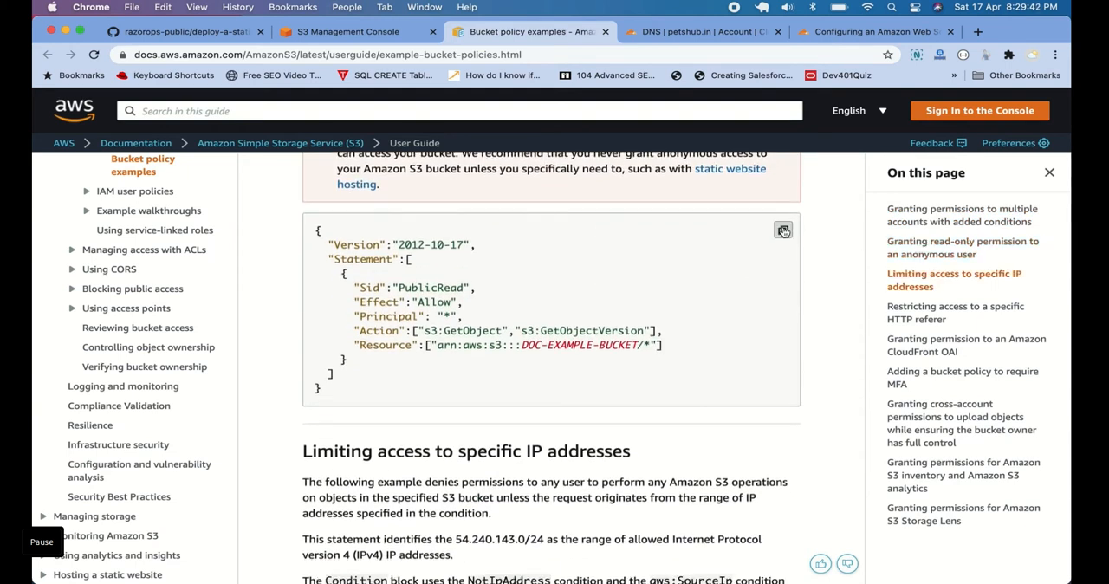
left_click(783, 230)
Return to the S3 console and paste the copied example into the empty bucket policy
left_click(348, 31)
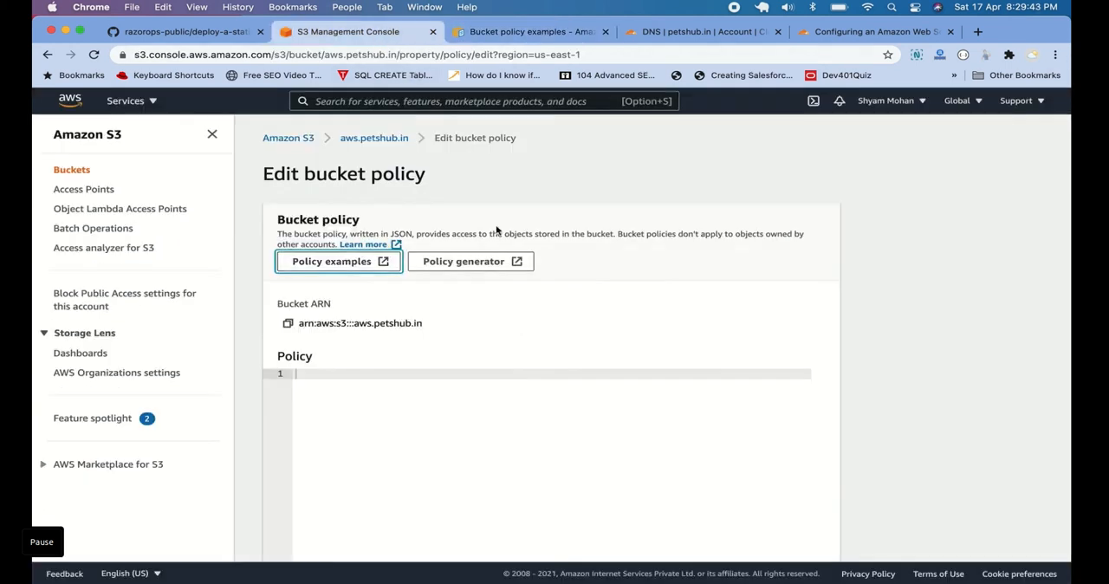
scroll(516, 312, "down", 2)
scroll(468, 315, "down", 1)
left_click(419, 318)
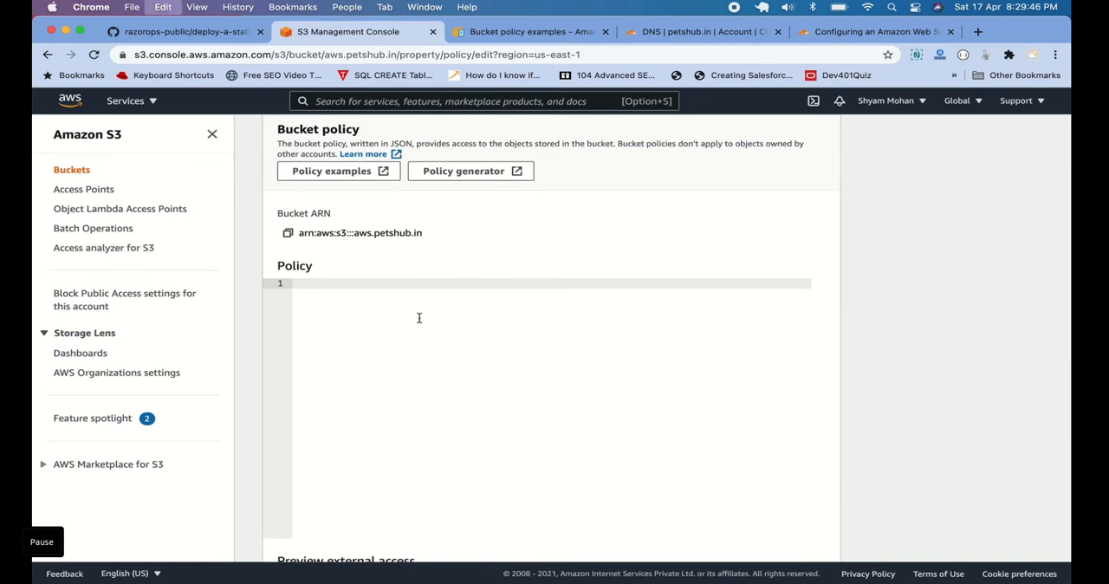
key("super+v")
Replace the example ARN in the policy's Resource with the bucket ARN arn:aws:s3:::aws.petshub.in, keeping /*, and save the policy
scroll(420, 317, "up", 2)
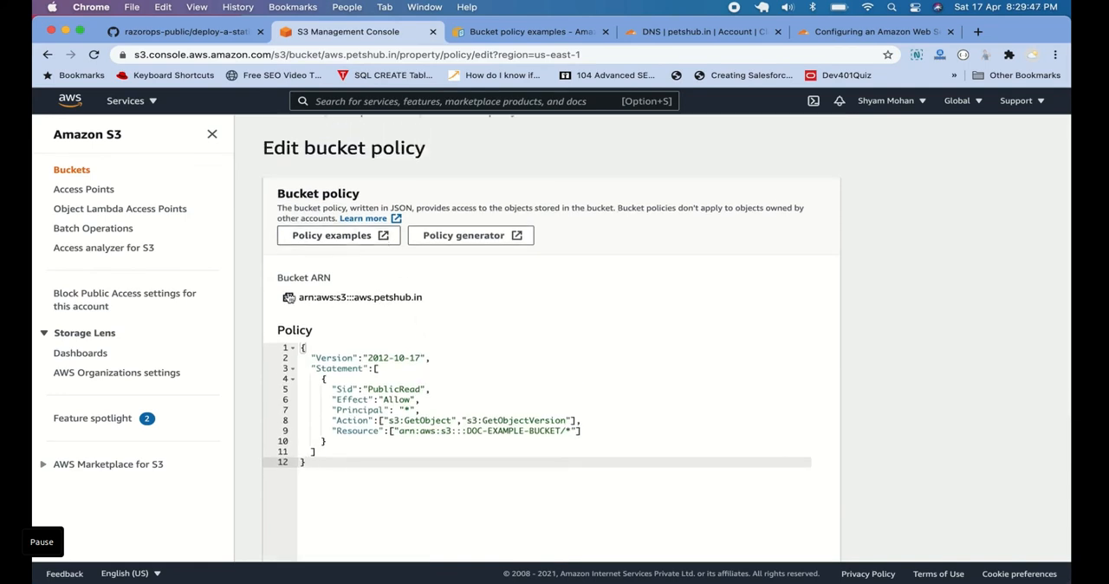
left_click(289, 297)
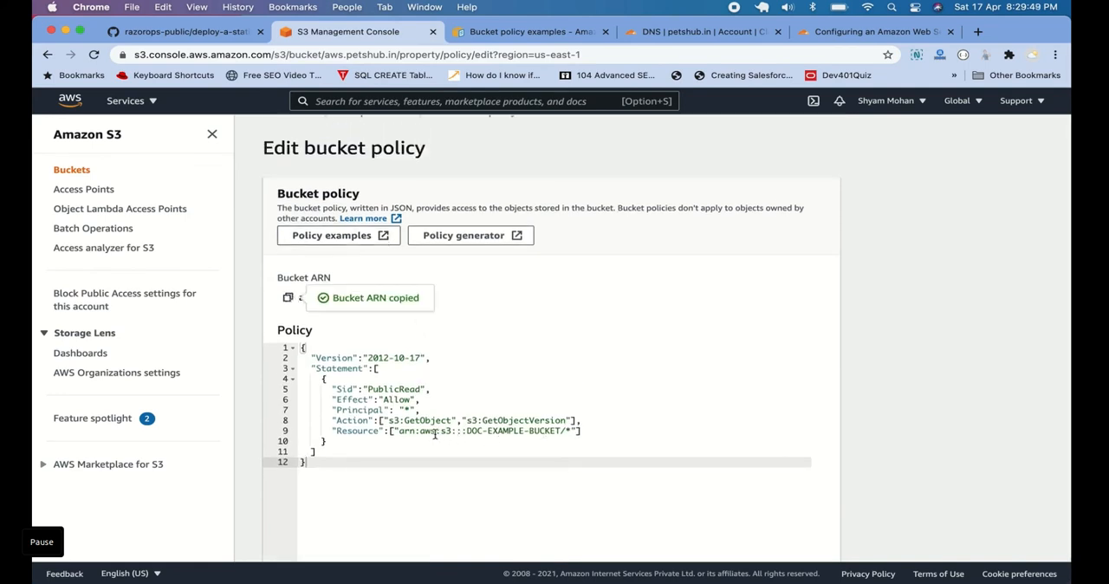
left_click_drag(399, 431, 551, 430)
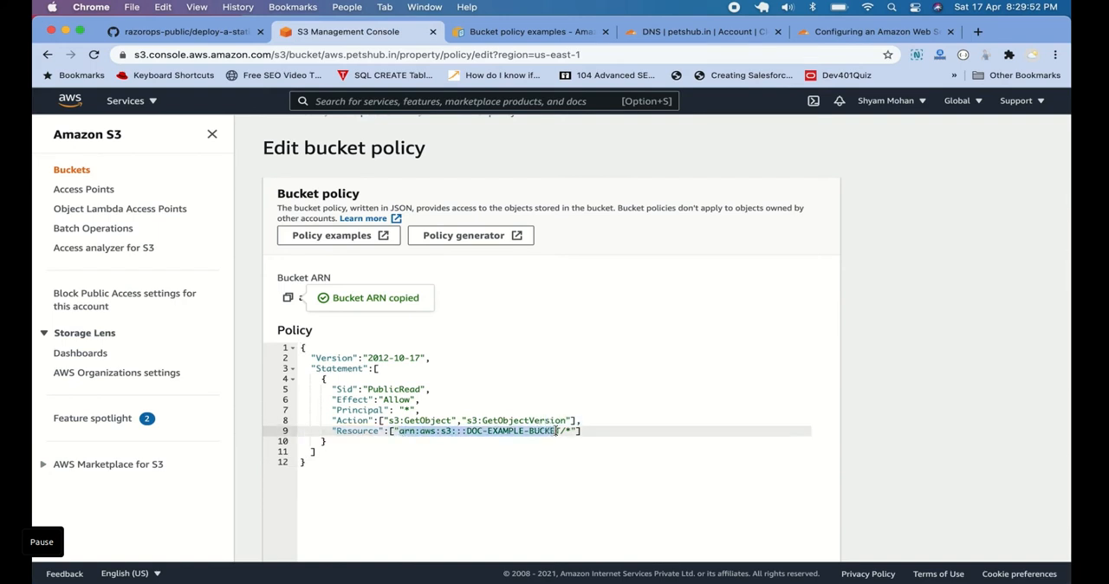
key("BackSpace")
key("super+v")
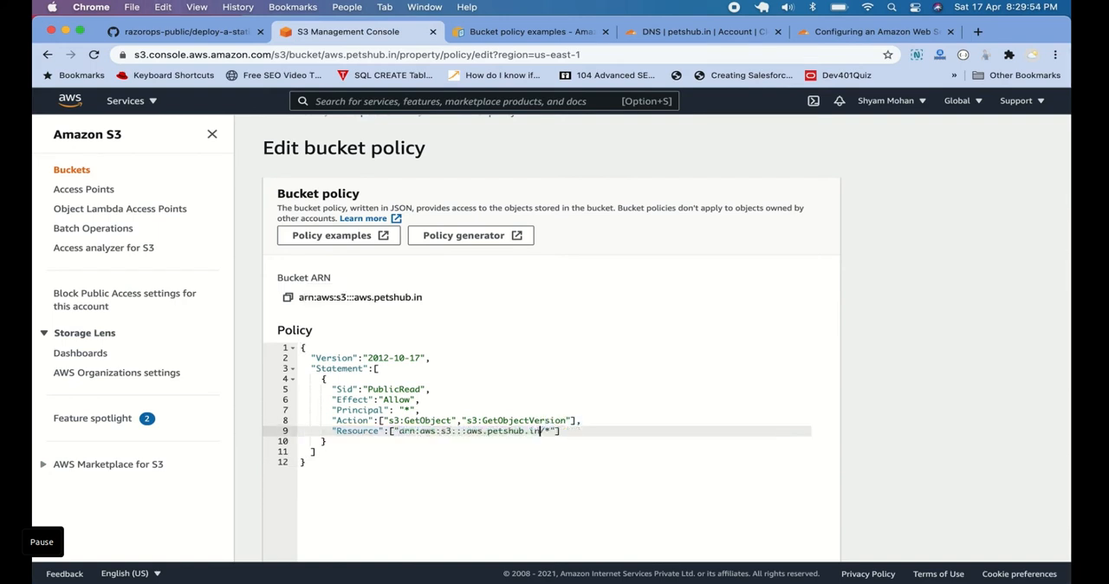
scroll(811, 411, "down", 5)
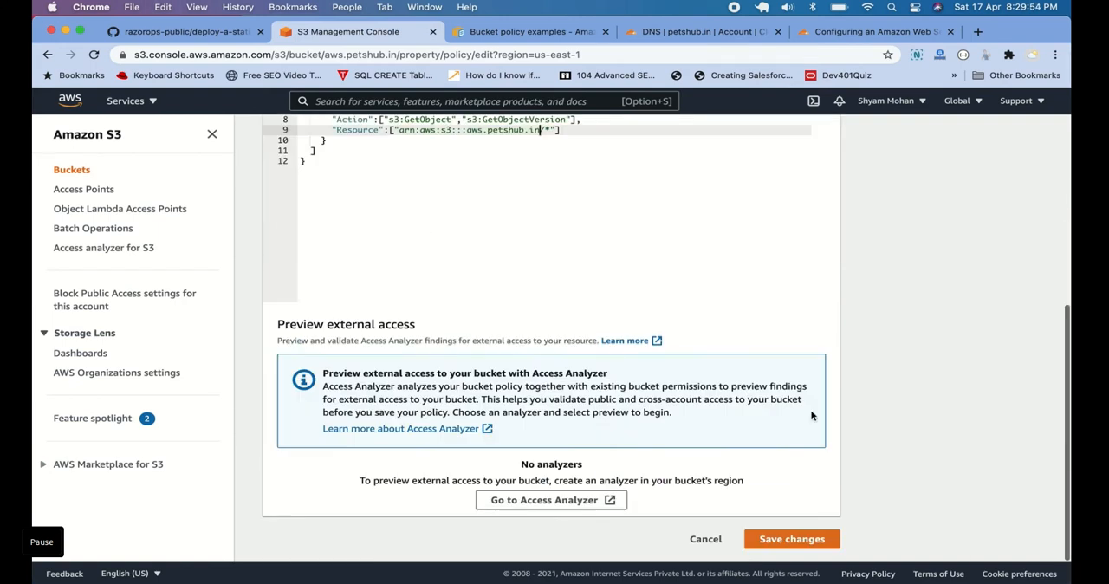
left_click(792, 540)
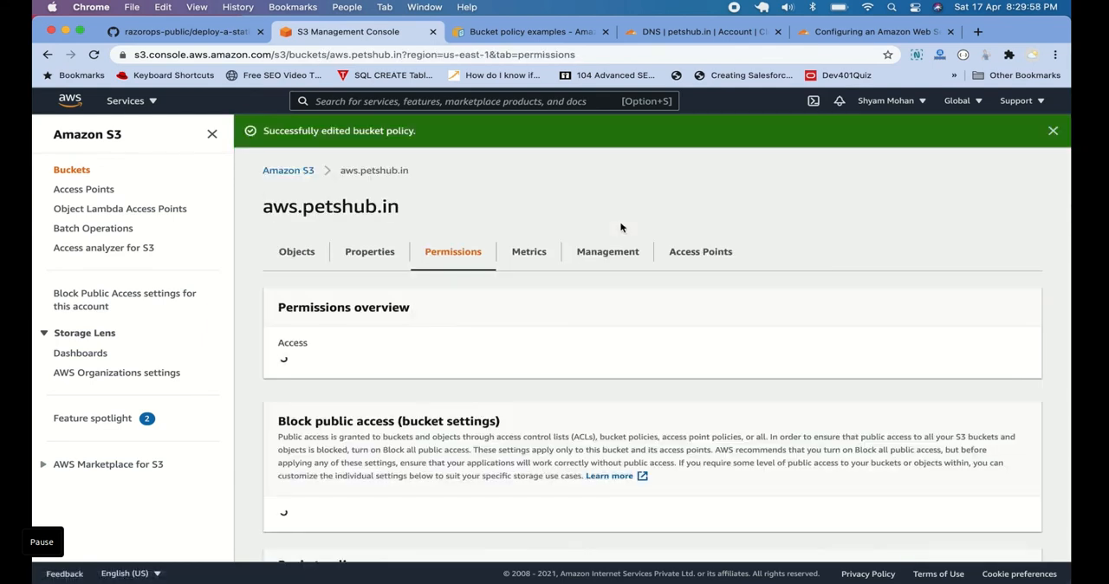
Start an upload to the bucket's objects and add index.html from the static-website folder
left_click(297, 266)
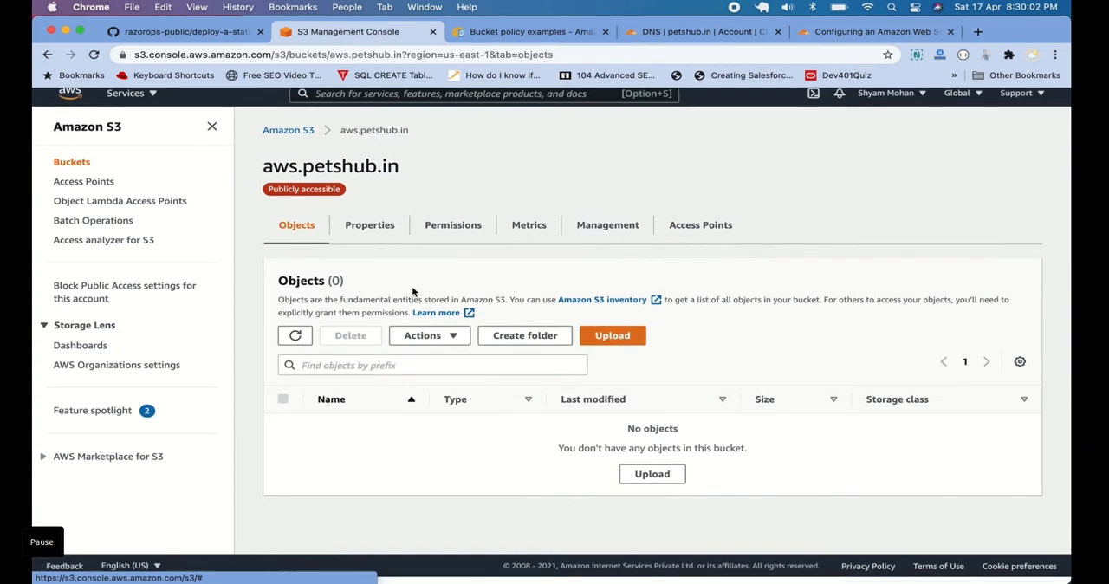
left_click(642, 481)
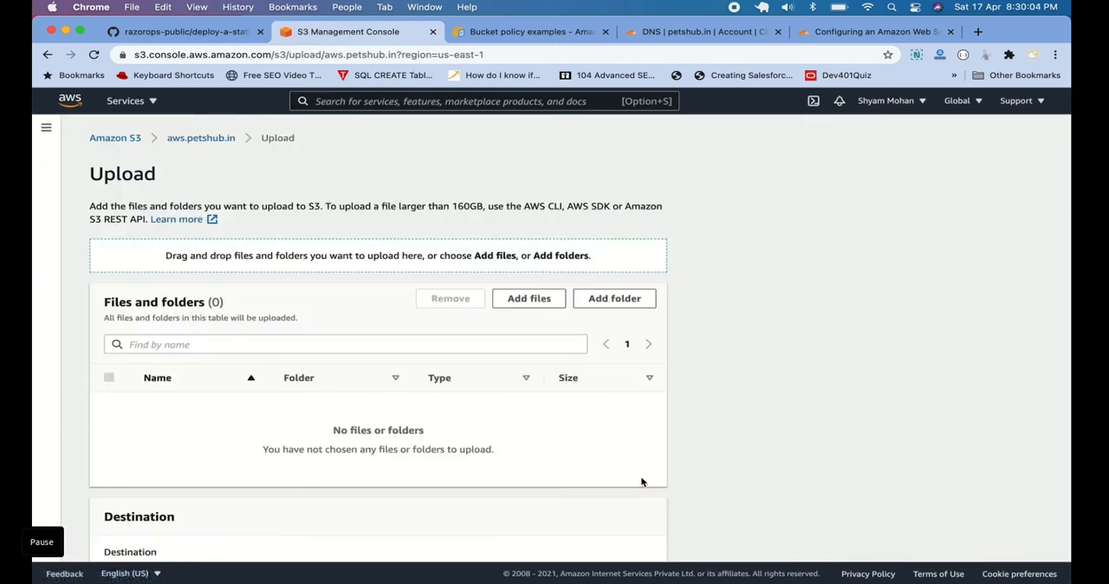
left_click(537, 300)
left_click(485, 258)
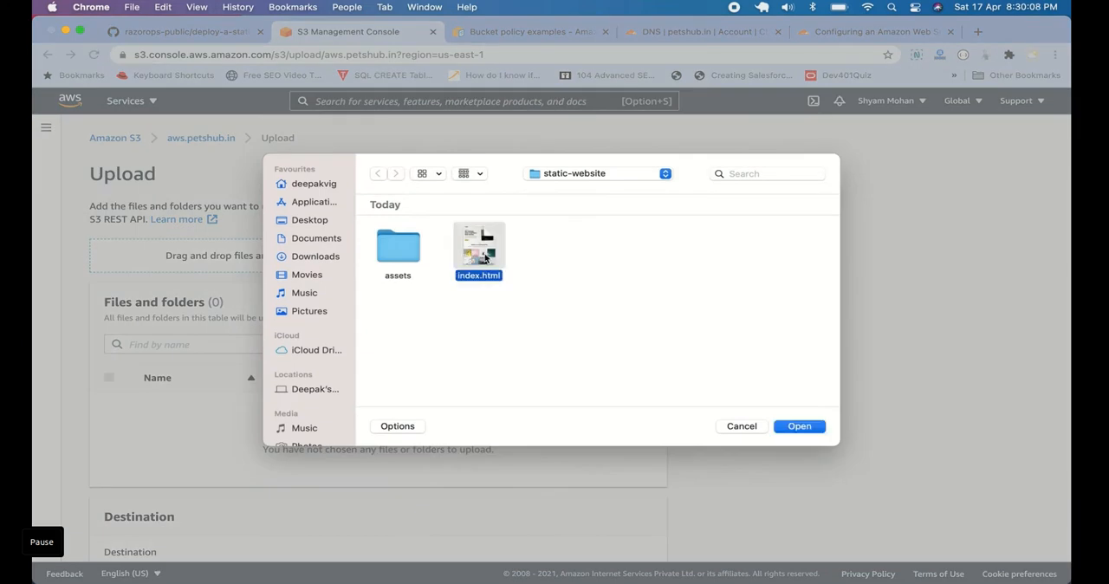
left_click(801, 427)
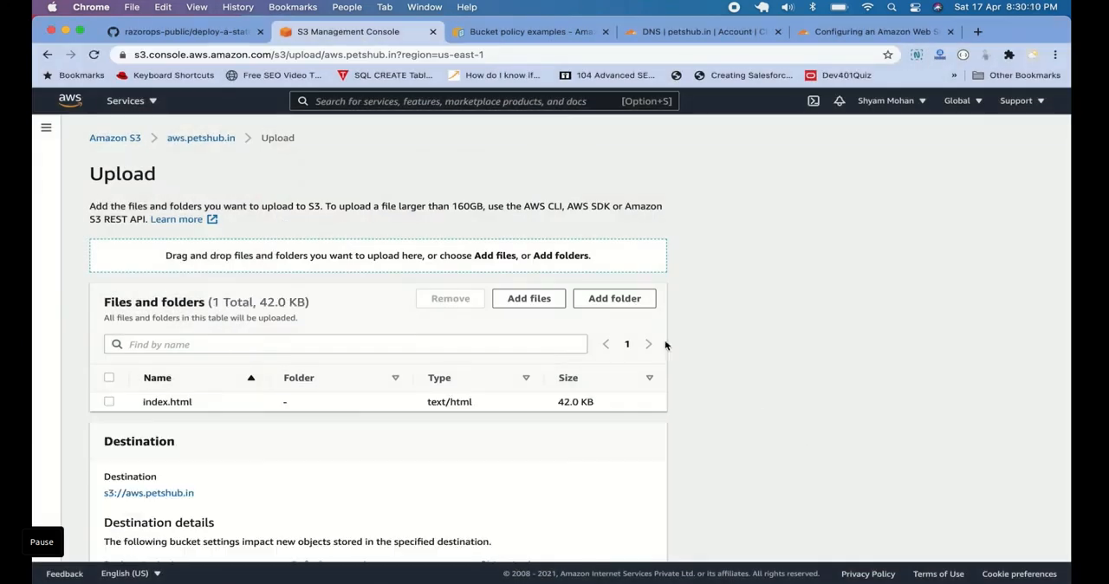
Add the assets folder from static-website to the upload list and confirm the browser's folder upload request
left_click(615, 300)
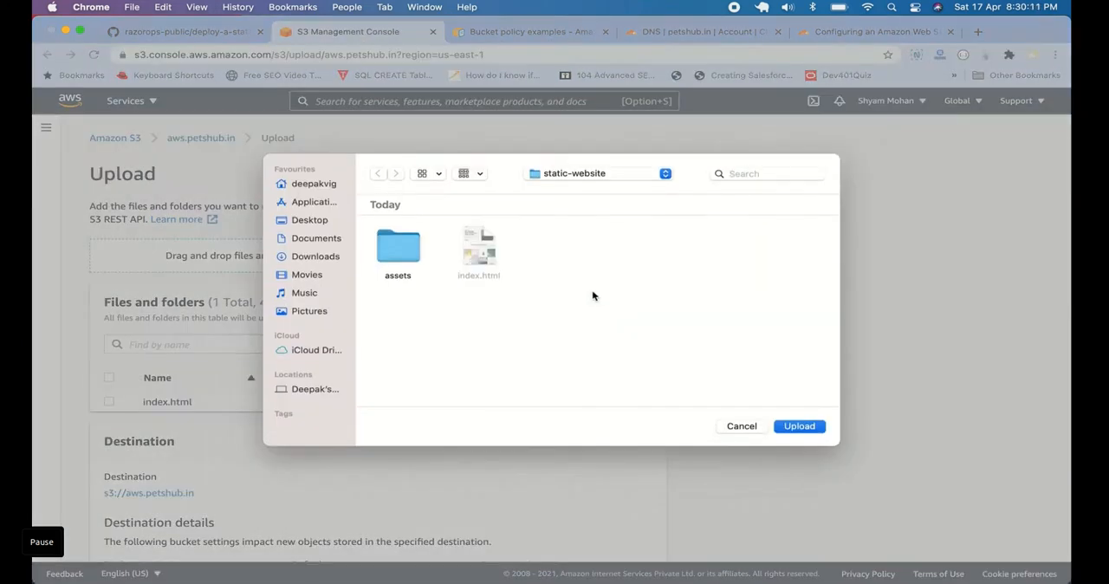
left_click(400, 242)
left_click(799, 426)
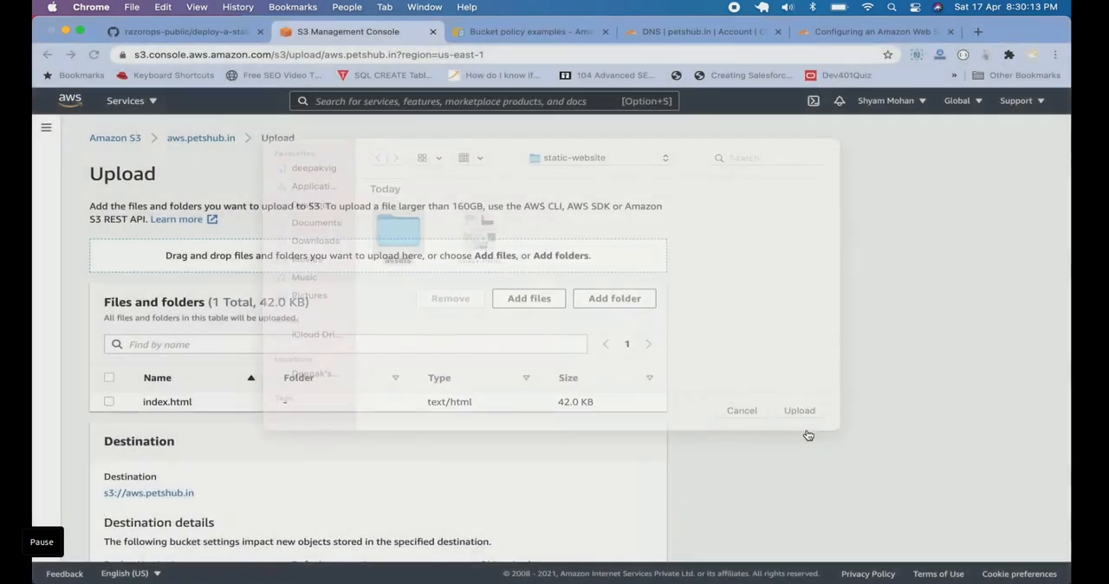
left_click(681, 142)
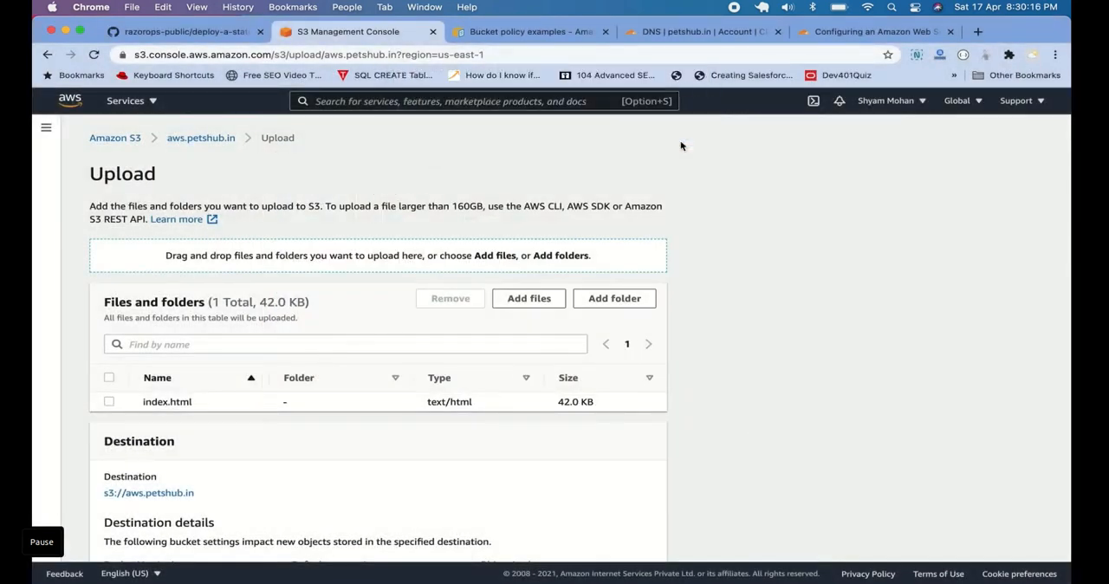
Select all the listed files and upload them to the aws.petshub.in bucket
scroll(387, 199, "down", 3)
left_click(109, 226)
scroll(242, 301, "down", 5)
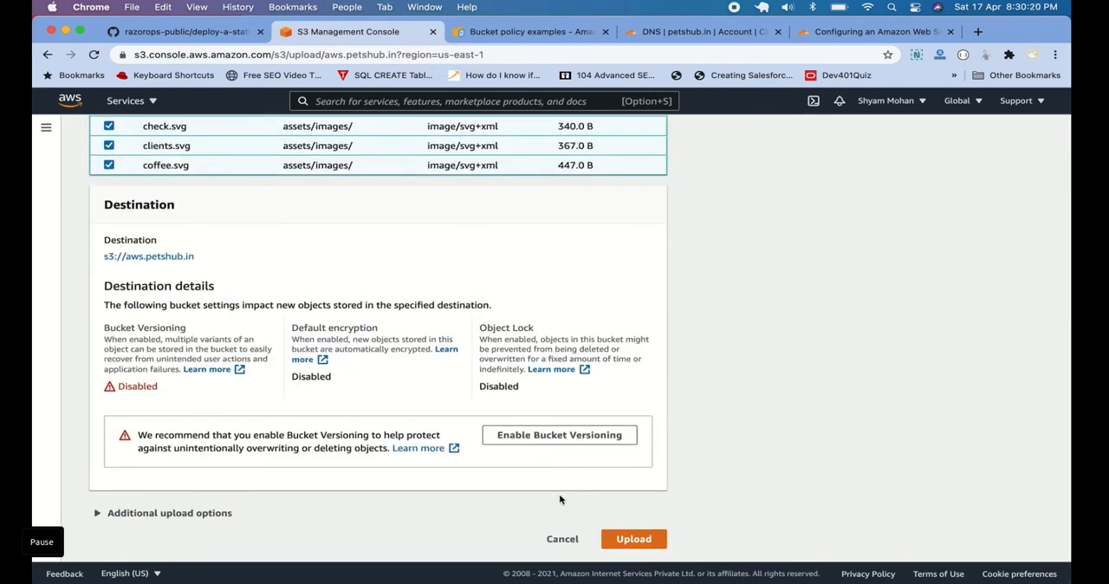
left_click(635, 538)
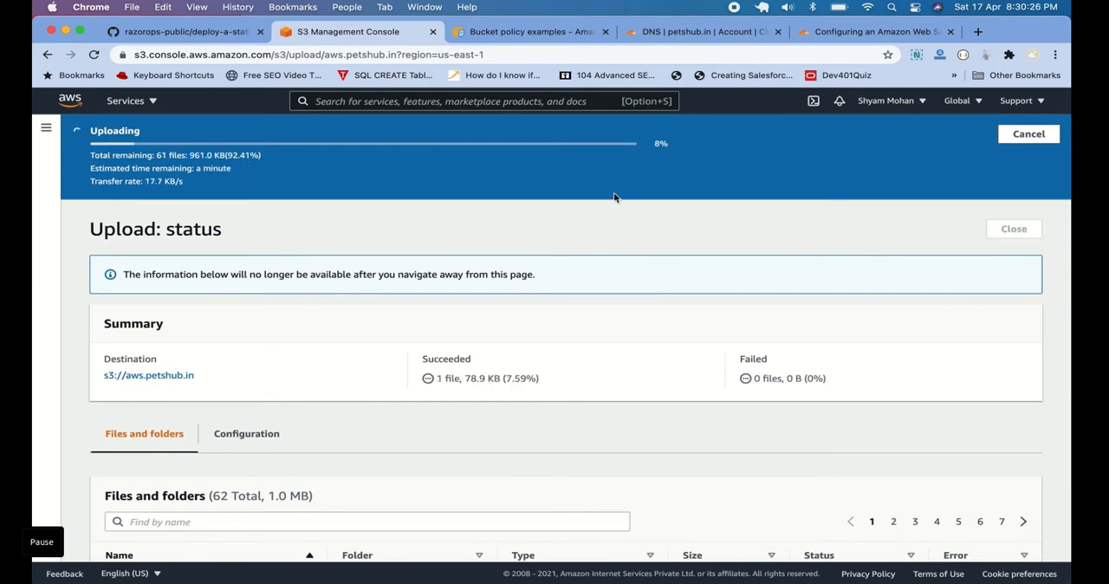
In the Cloudflare DNS records for petshub.in, open the aws CNAME record and examine its full target address
left_click(682, 33)
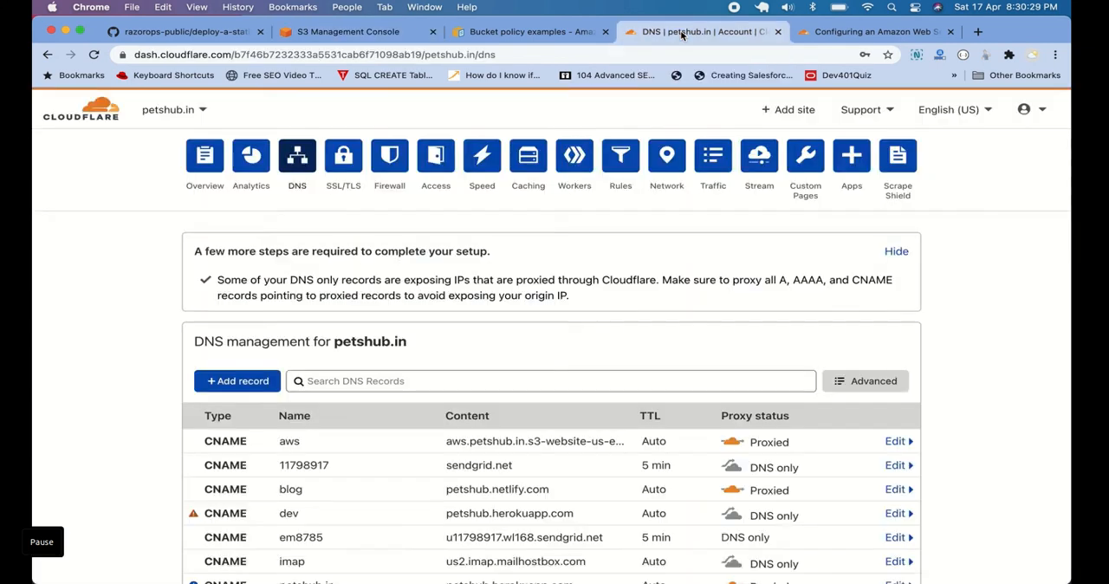
scroll(493, 298, "down", 1)
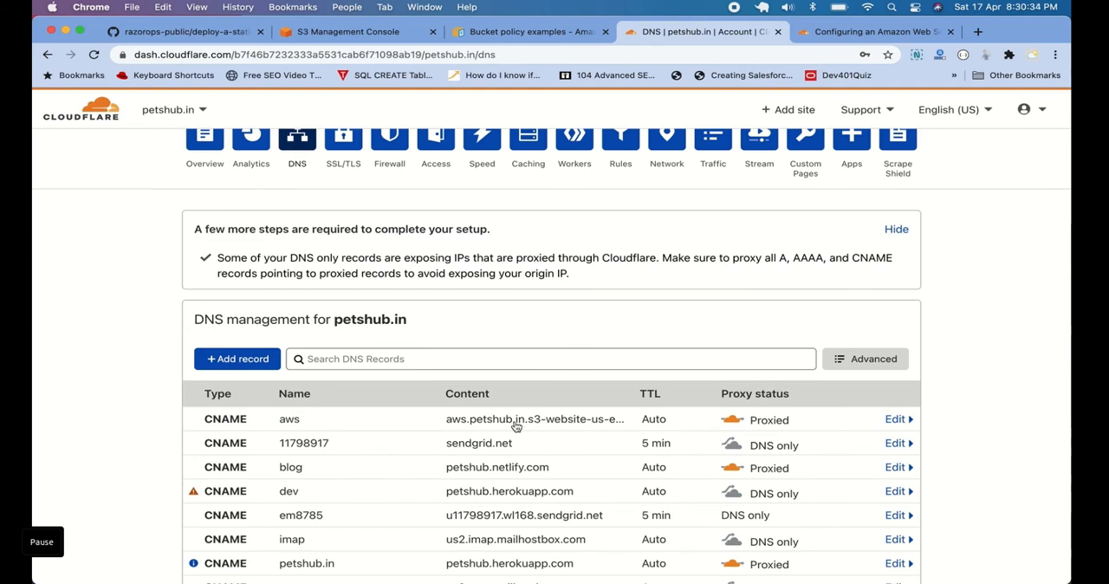
left_click(329, 425)
scroll(330, 425, "down", 3)
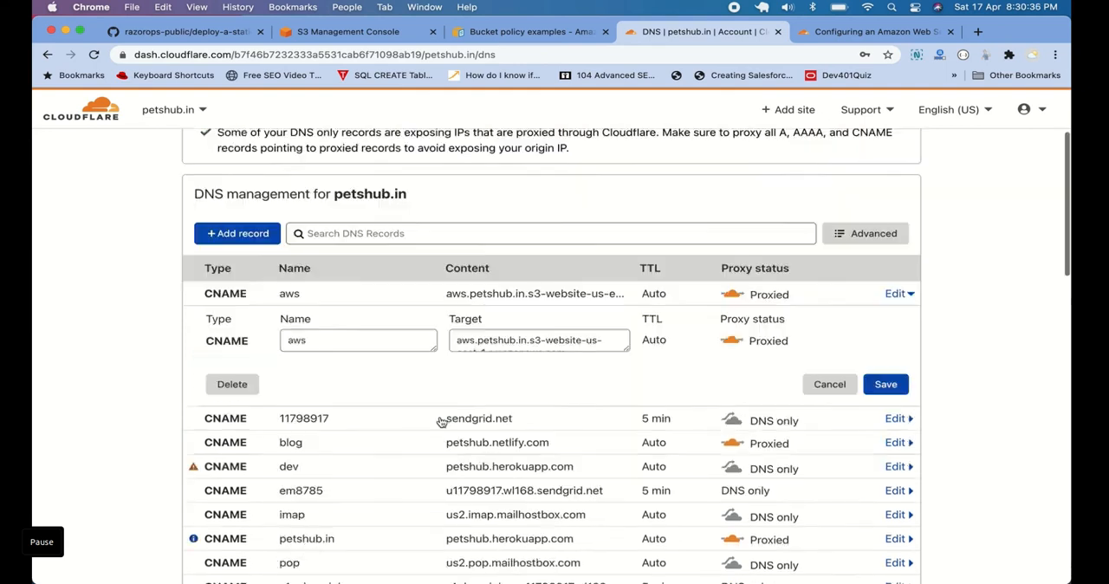
left_click(507, 322)
scroll(508, 323, "down", 1)
scroll(508, 323, "up", 1)
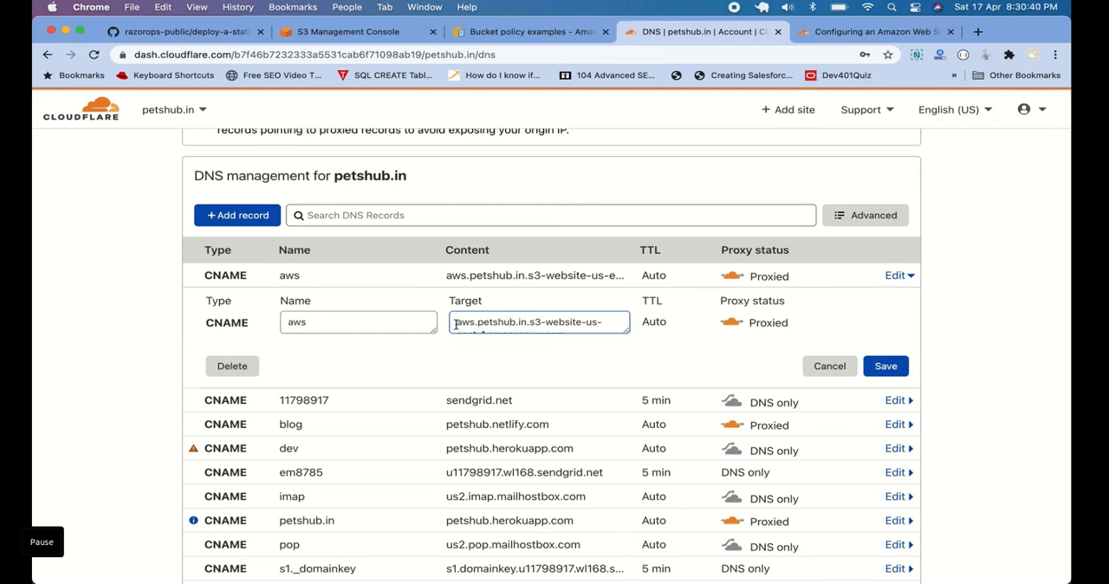
left_click_drag(456, 321, 583, 327)
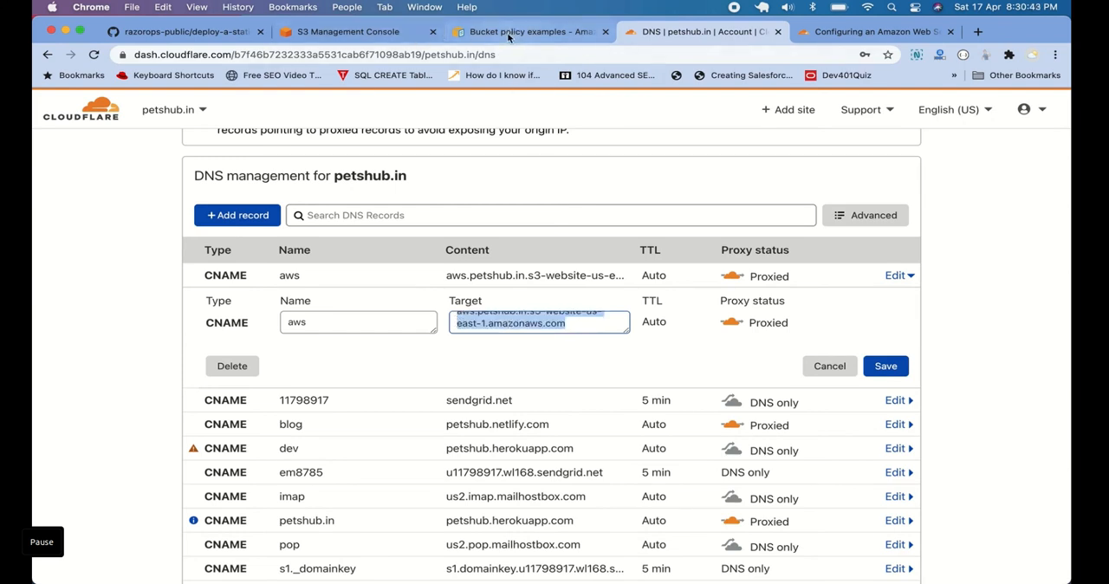
Return to the S3 console and check the progress of the file upload to the aws.petshub.in bucket
left_click(362, 31)
scroll(438, 230, "down", 2)
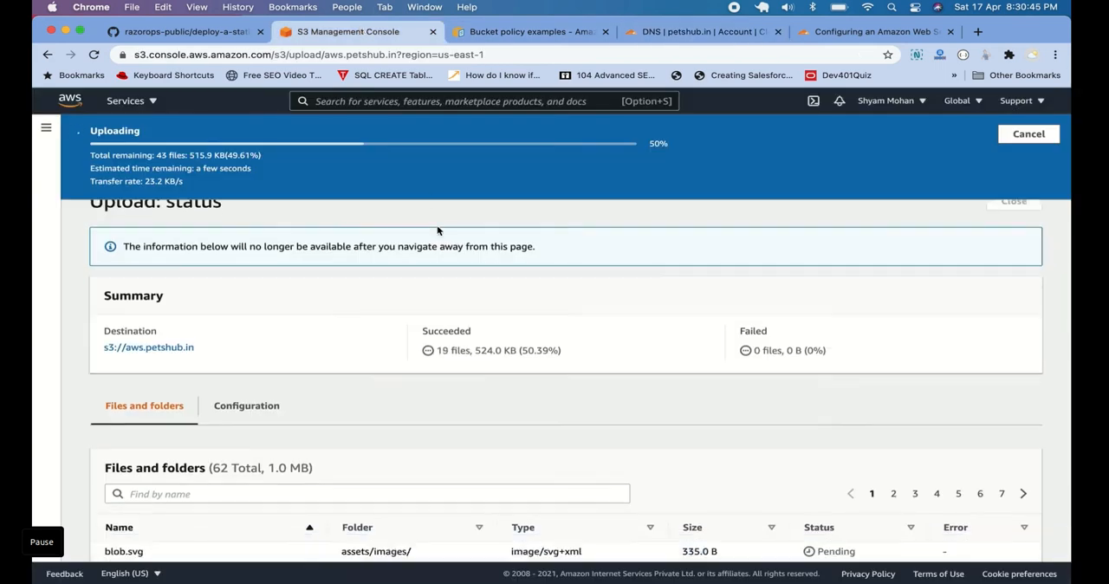
scroll(437, 230, "up", 2)
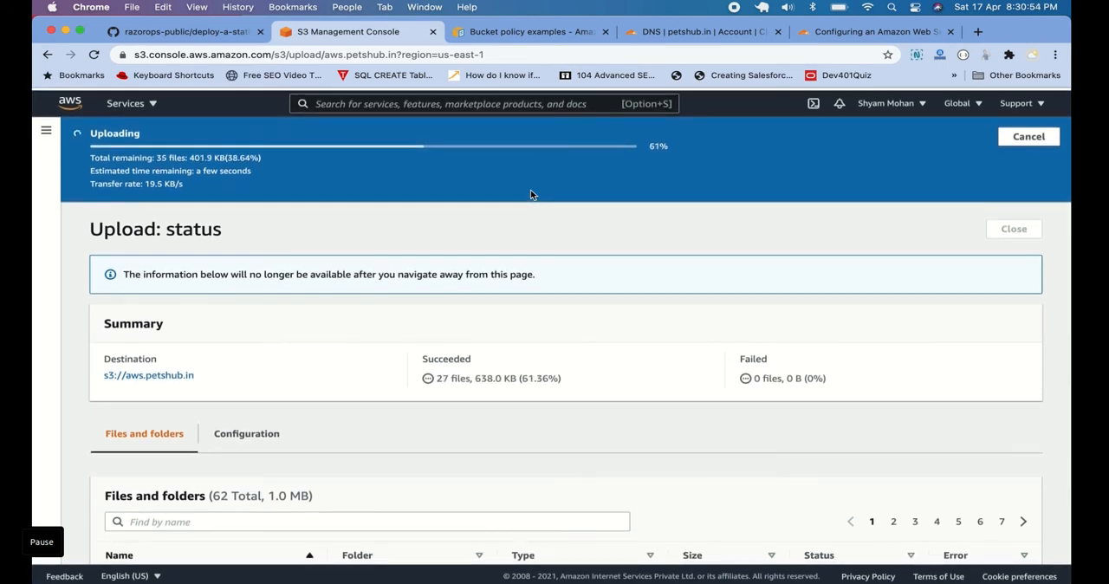
scroll(589, 219, "up", 1)
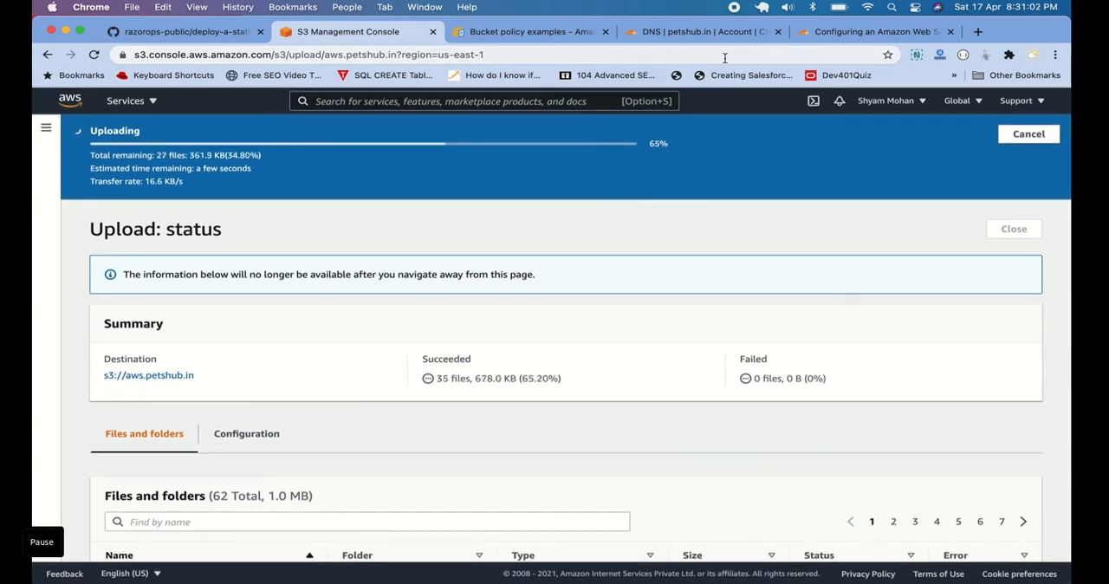
Read the Cloudflare support article on S3 static sites, covering bucket setup and policies that allow Cloudflare IP addresses
left_click(836, 33)
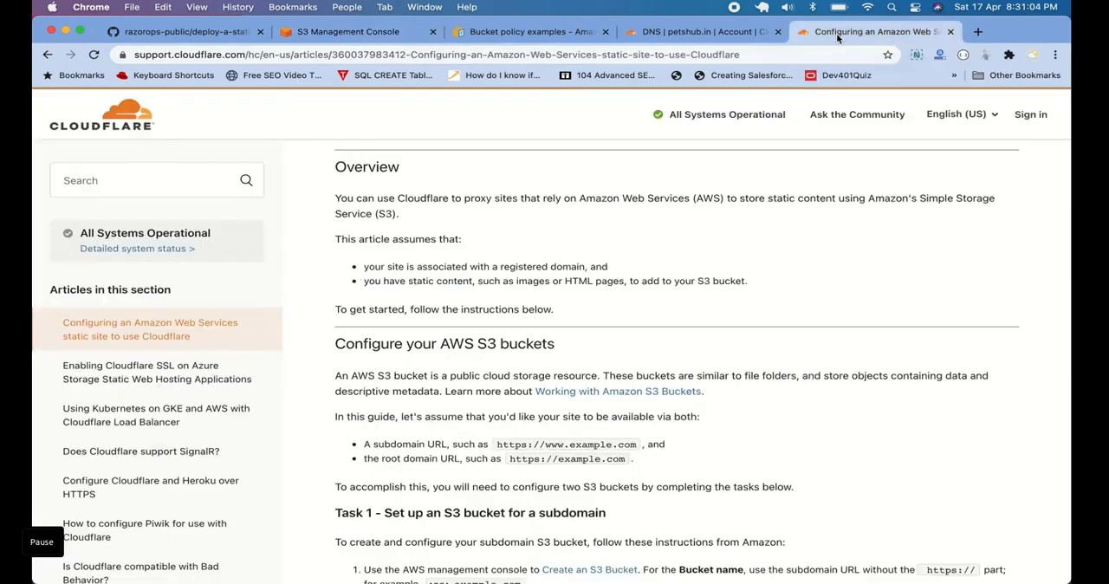
scroll(688, 325, "down", 3)
scroll(688, 327, "up", 5)
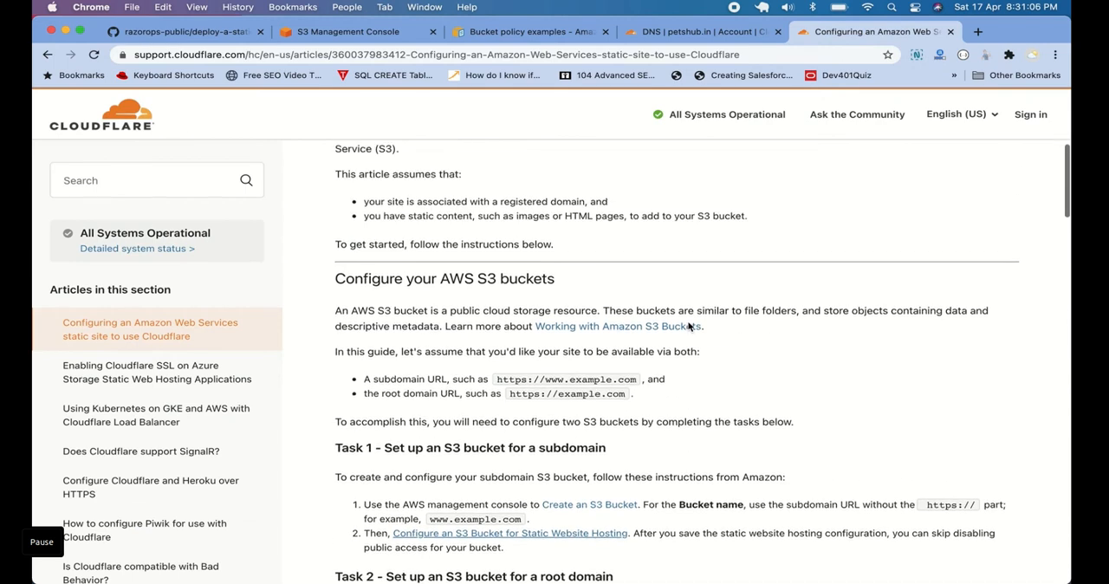
scroll(762, 329, "up", 3)
scroll(768, 329, "down", 3)
scroll(768, 329, "down", 10)
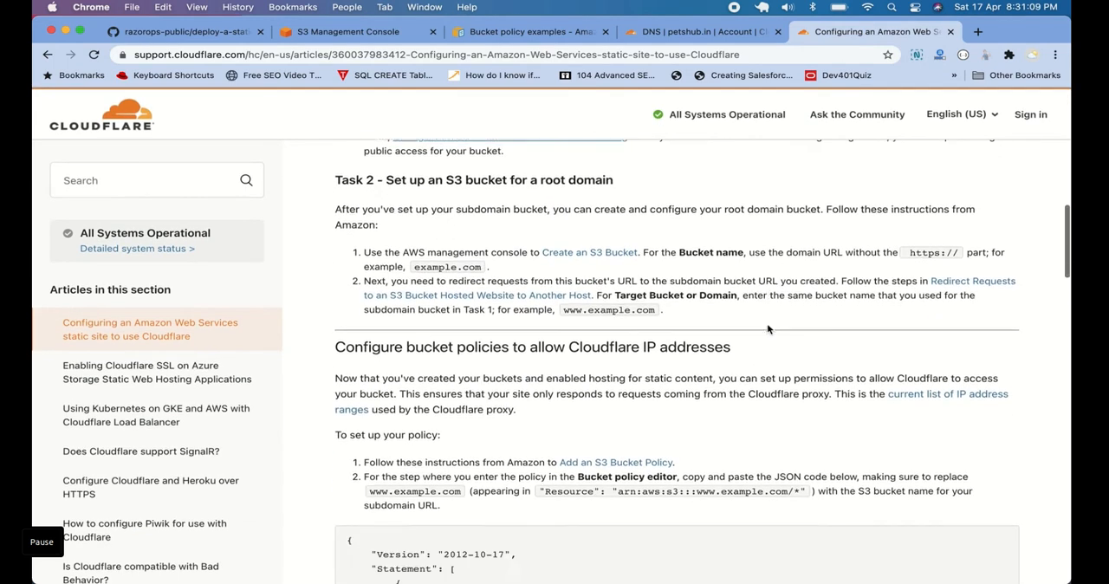
scroll(766, 329, "down", 2)
scroll(767, 329, "up", 3)
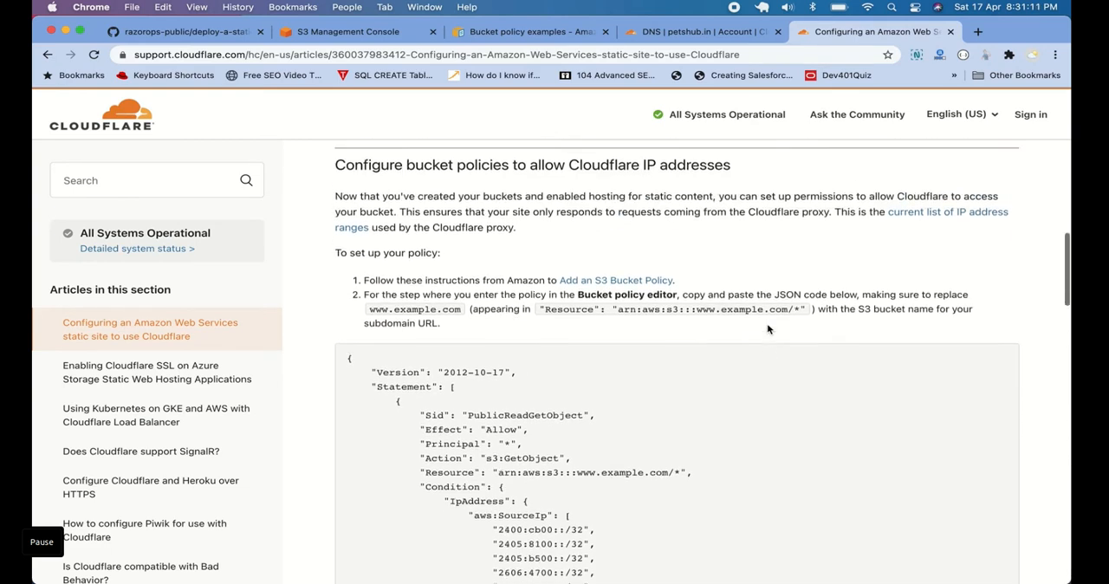
scroll(768, 330, "up", 3)
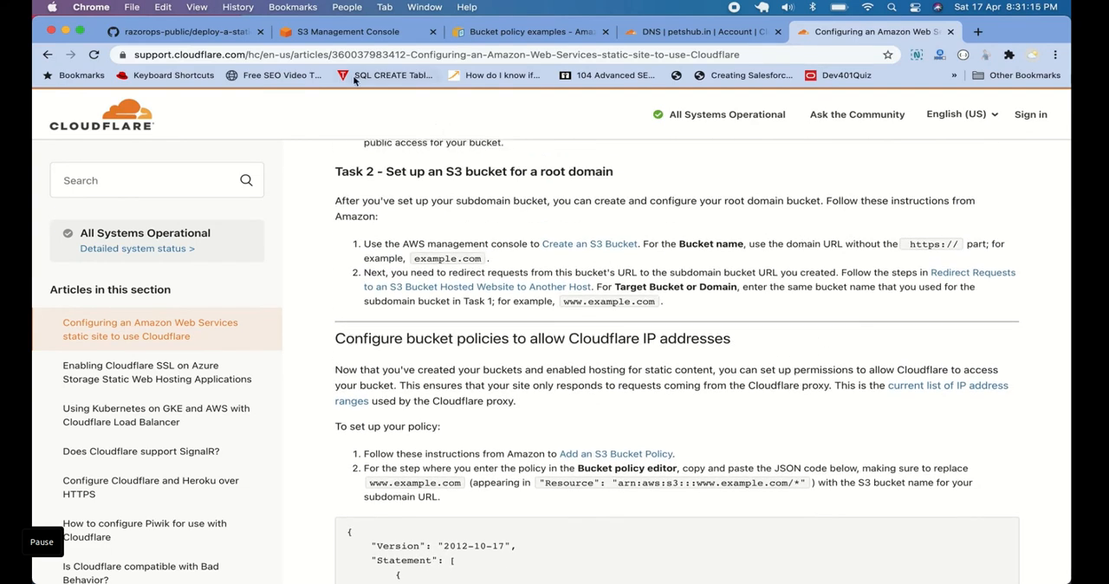
Close the finished upload in the S3 console and open the bucket's static website endpoint from its properties
left_click(352, 34)
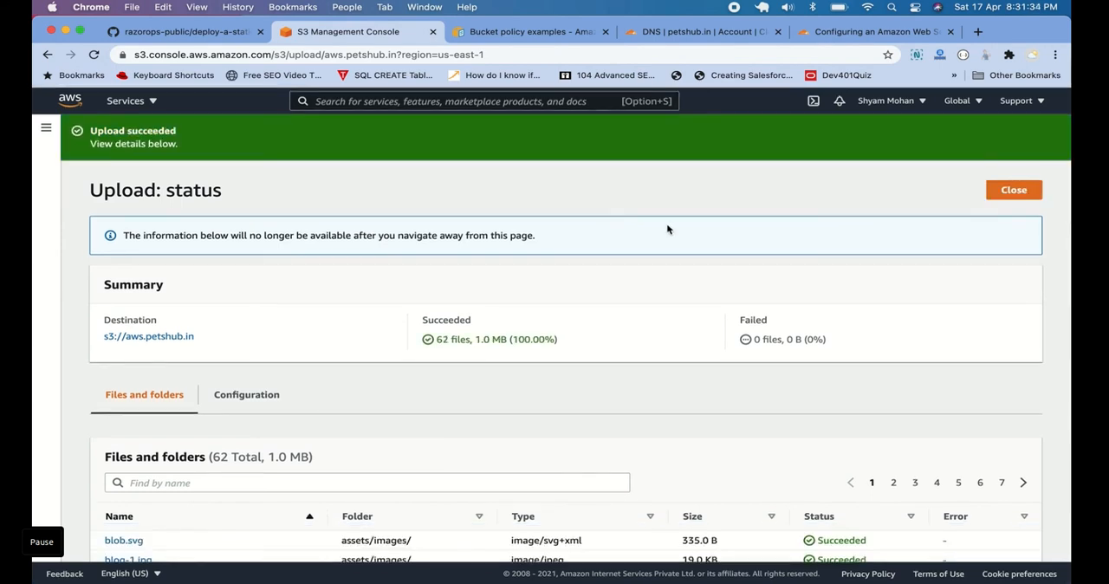
left_click(1006, 192)
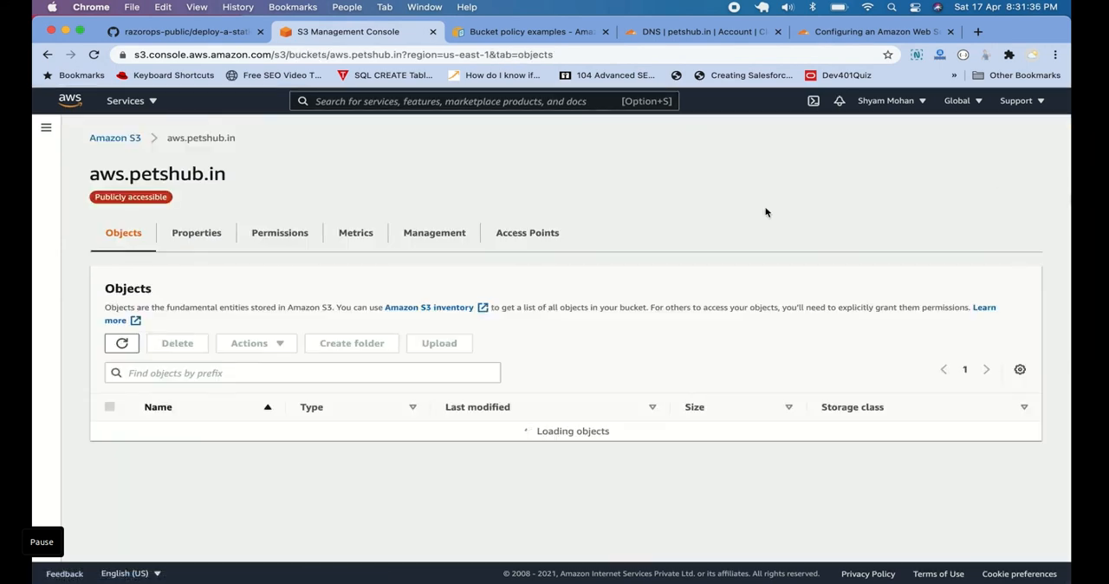
left_click(196, 233)
scroll(279, 308, "down", 15)
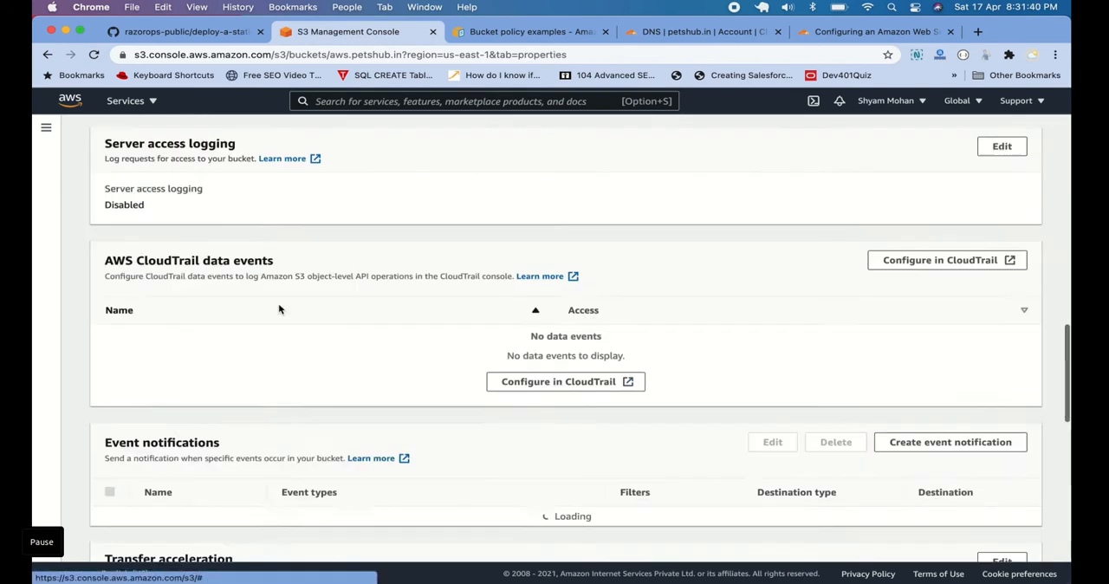
left_click(270, 501)
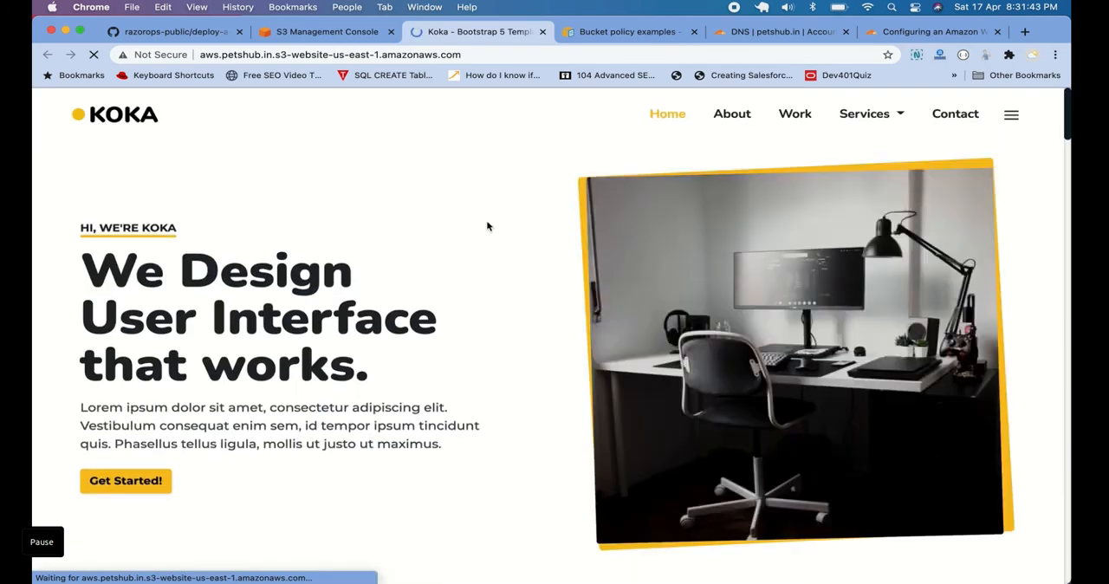
Compare the site's endpoint address with the aws CNAME target in Cloudflare, load aws.petshub.in and look through the page
left_click(475, 55)
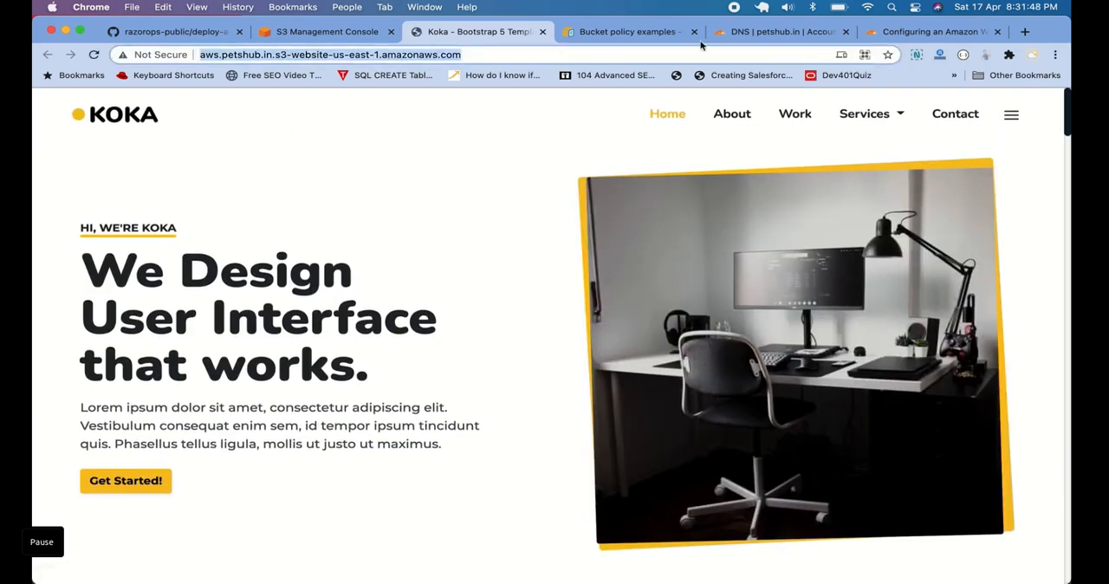
left_click(748, 34)
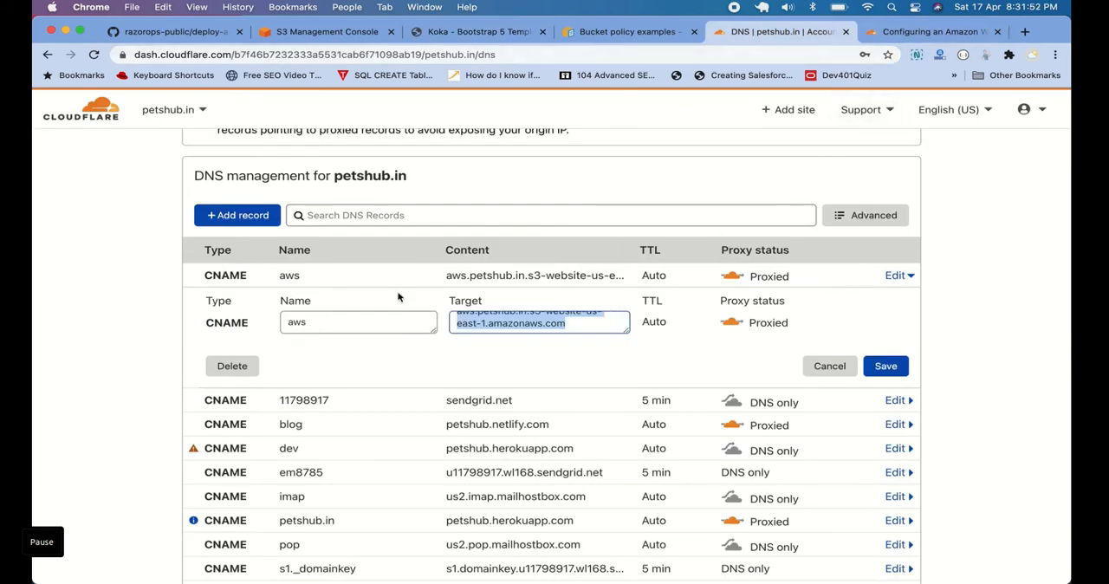
left_click(596, 38)
left_click(588, 48)
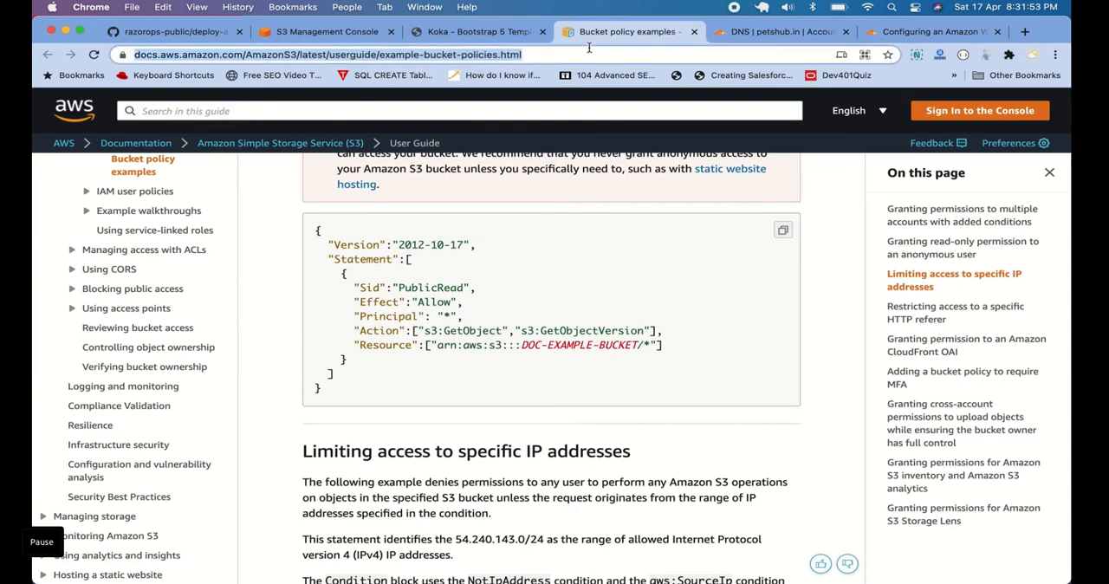
type("aws.petshub.in")
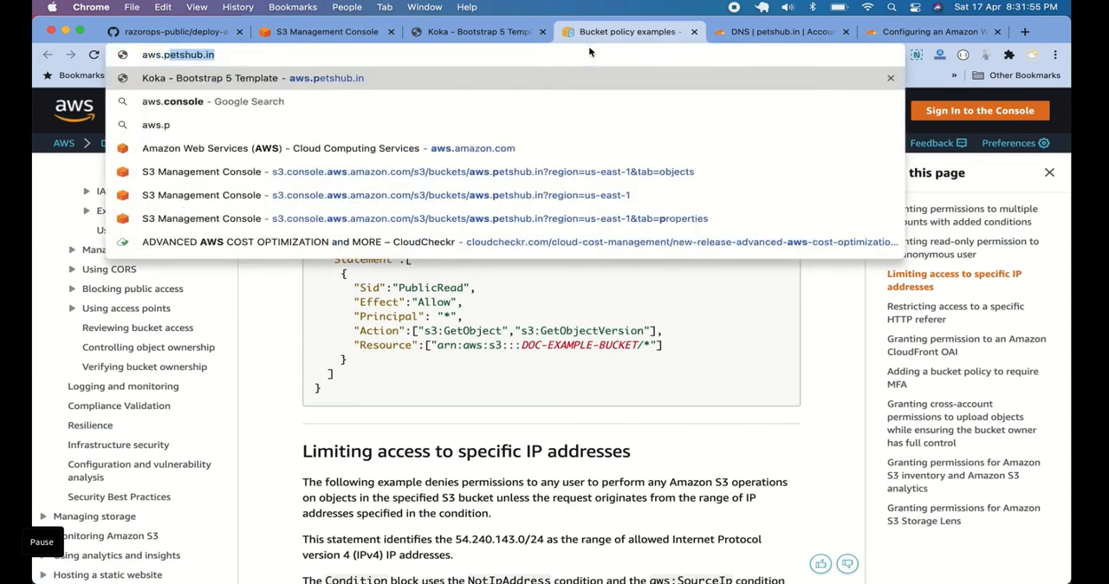
key("Return")
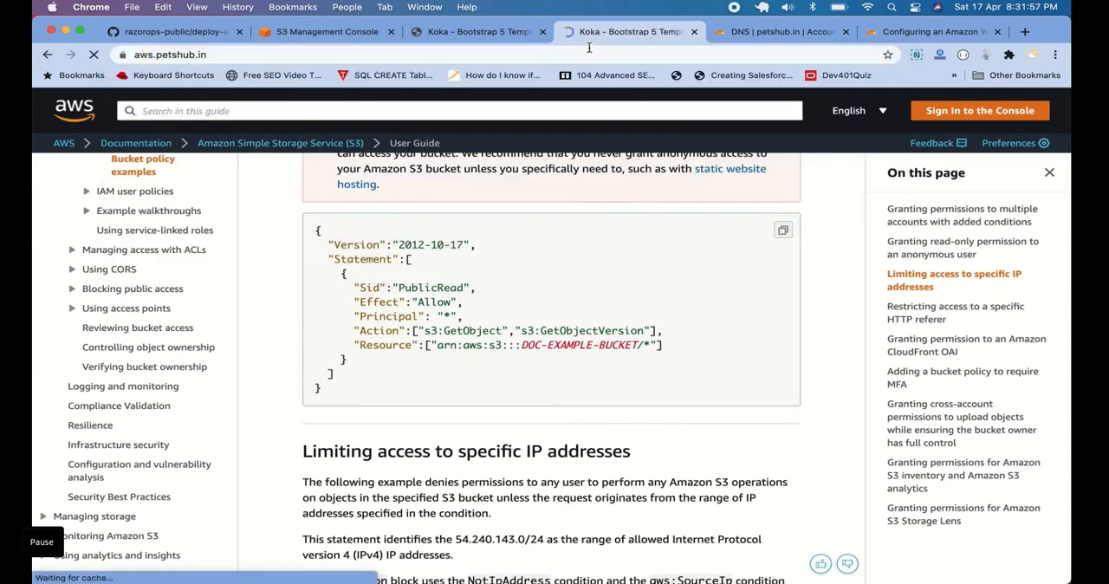
scroll(545, 205, "down", 7)
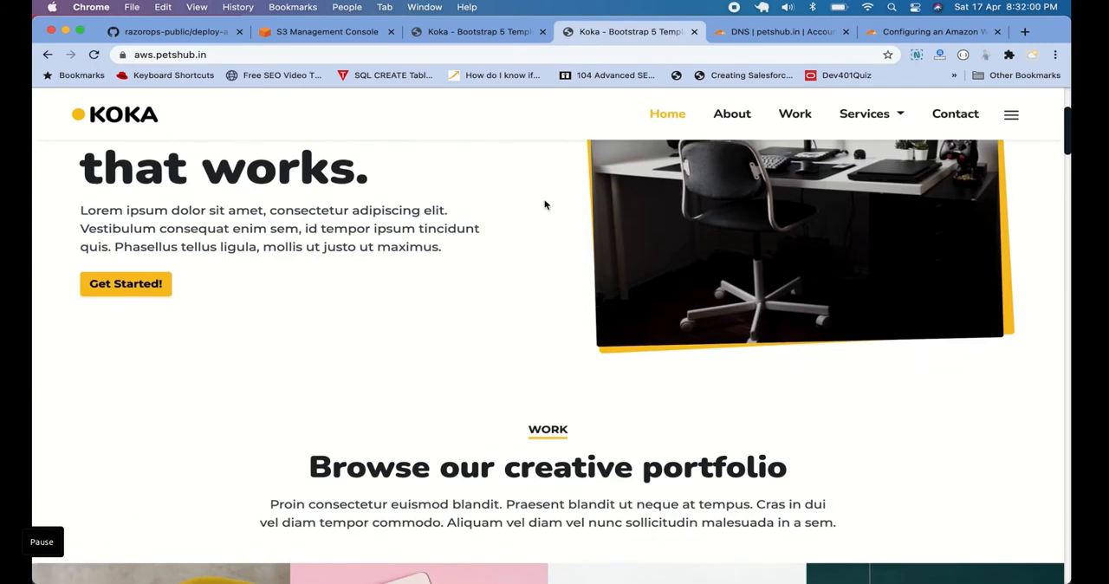
scroll(545, 205, "down", 1)
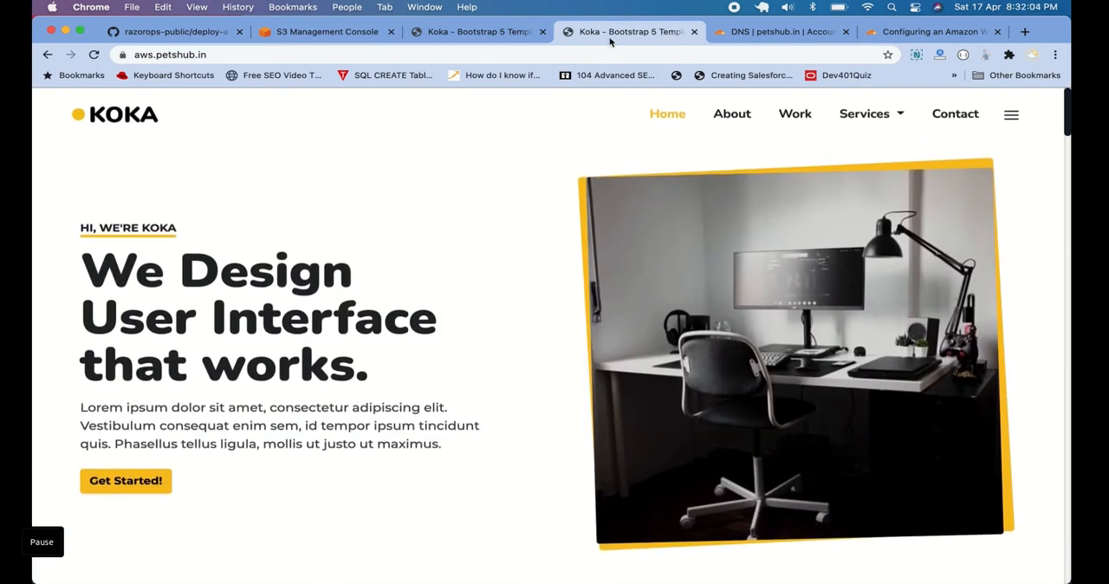
Inspect the connection security details of aws.petshub.in and return to the S3 console
left_click(122, 55)
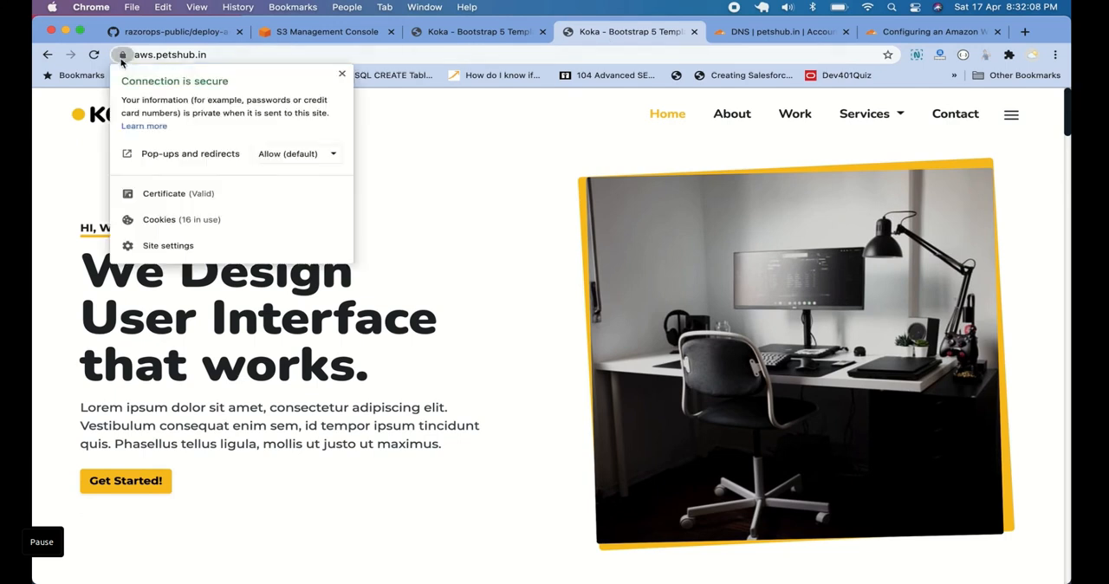
left_click(396, 129)
left_click(349, 35)
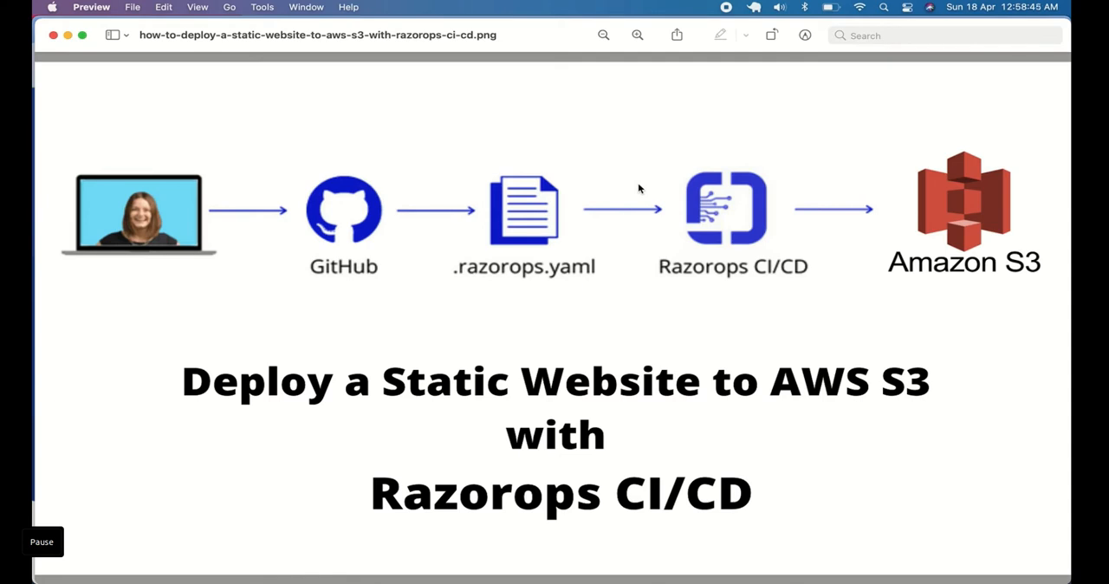
Switch to the Razorops website, sign in through its sign-up page and change the active organization to Razorops
key("super+Tab")
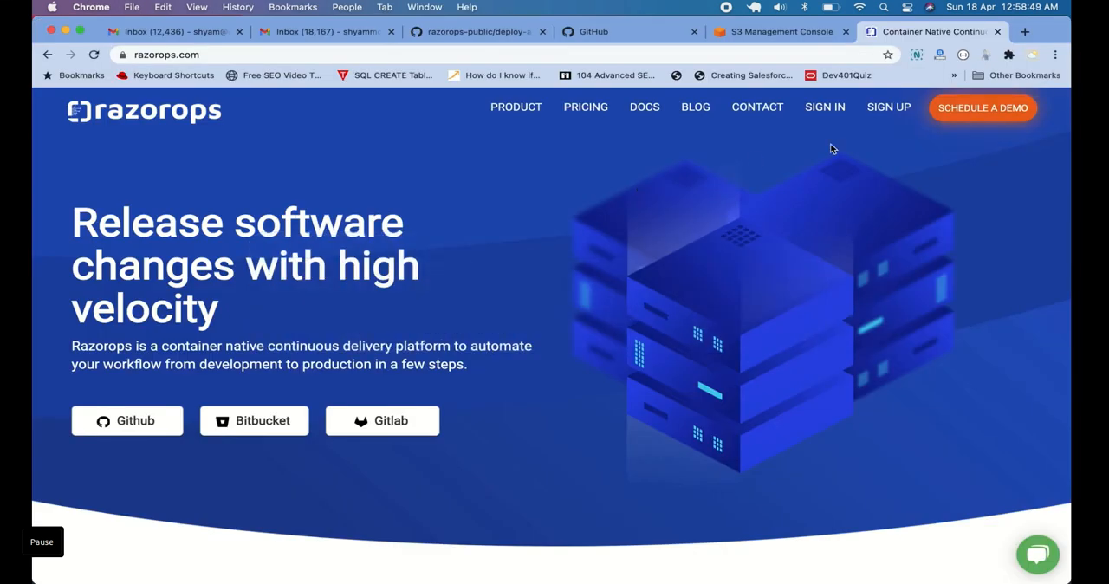
left_click(889, 111)
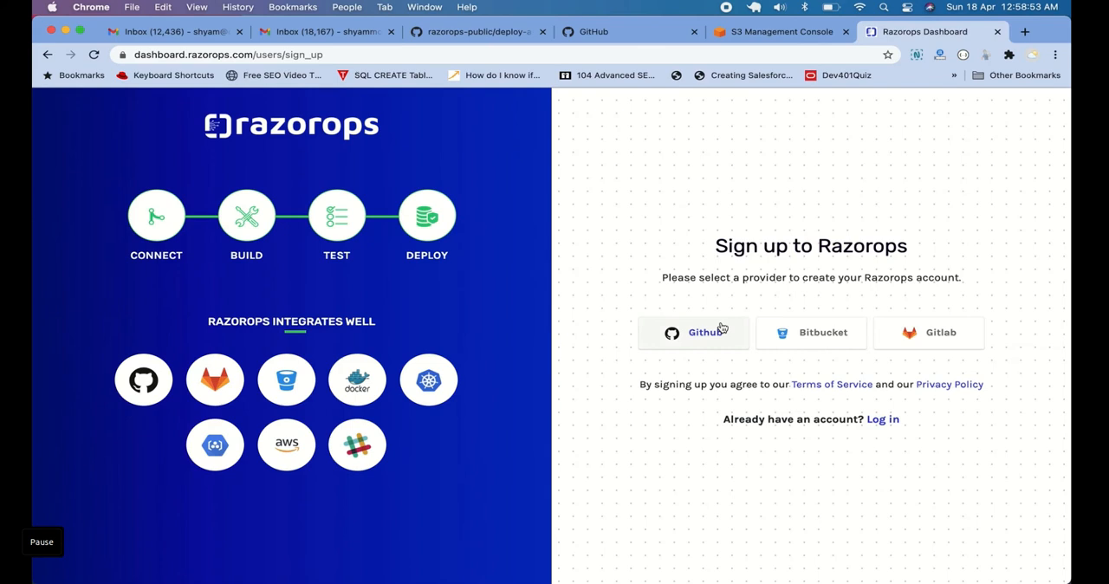
left_click(718, 333)
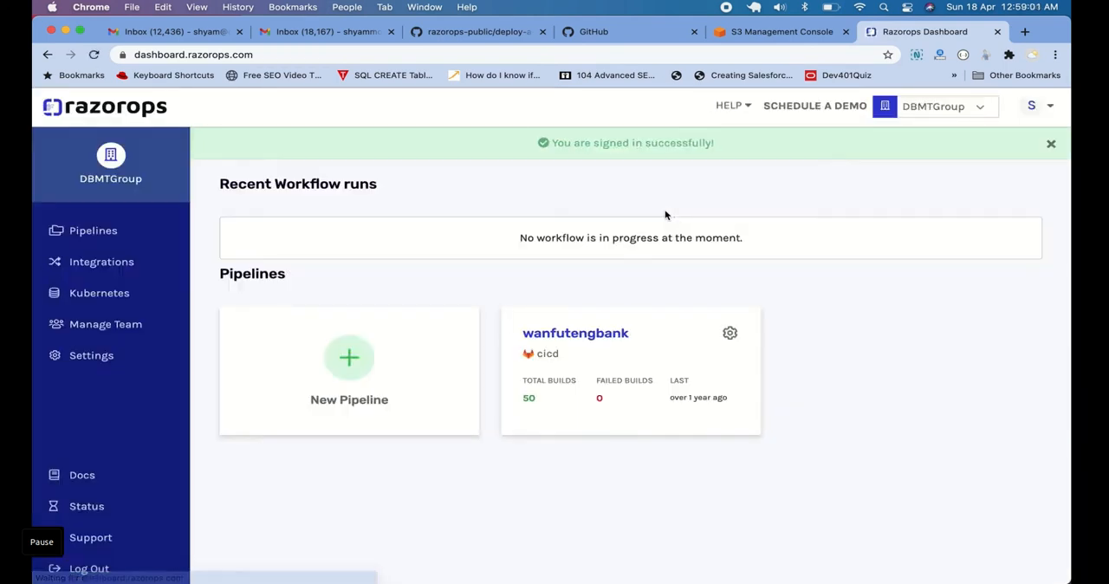
left_click(977, 107)
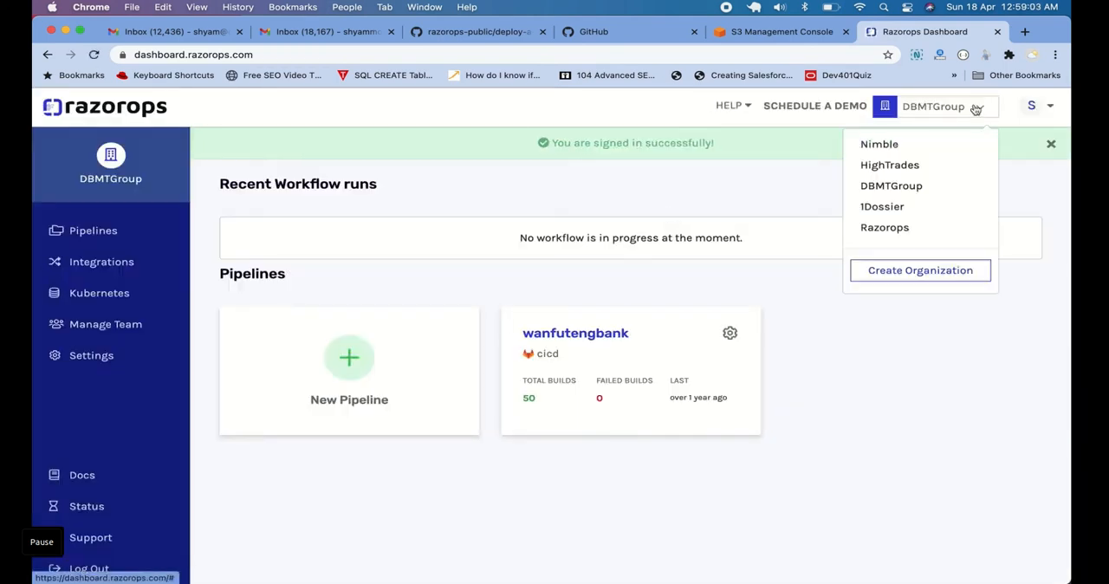
left_click(902, 232)
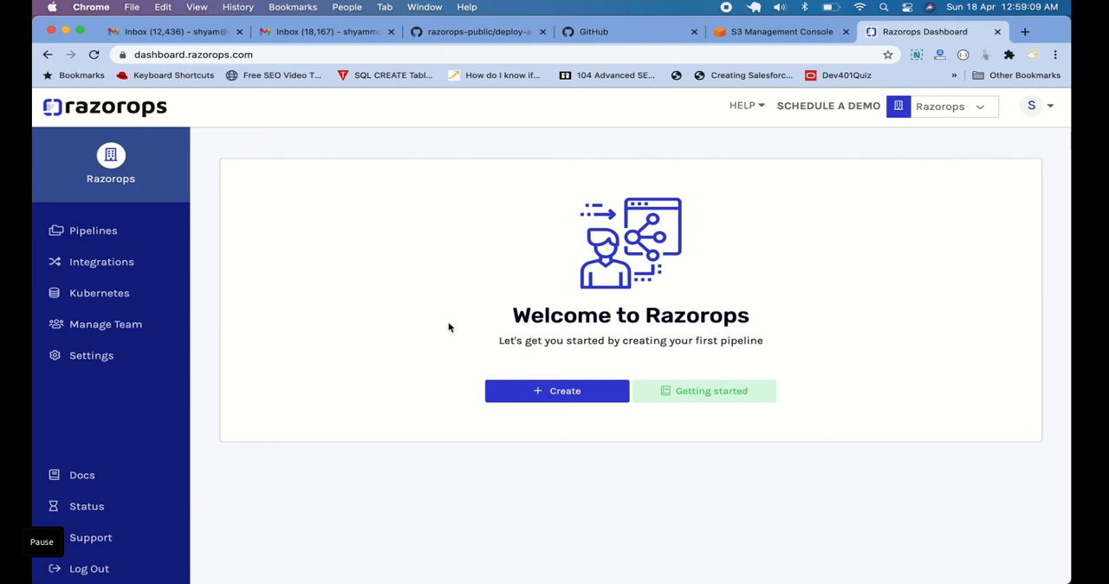
Start creating a pipeline with GitHub as the source provider and select the razorops-public organization
left_click(567, 394)
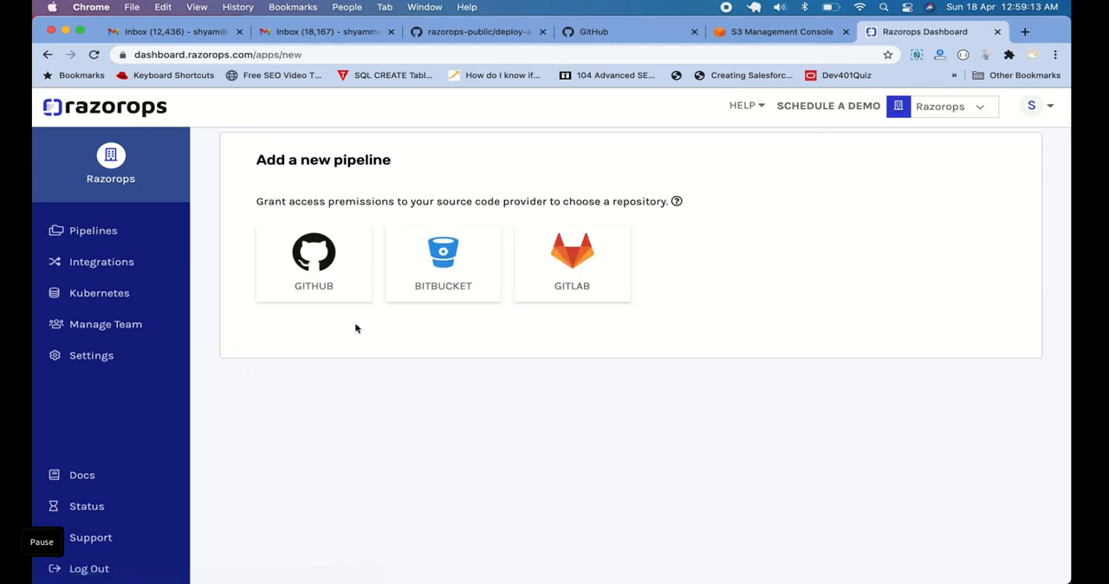
left_click(339, 279)
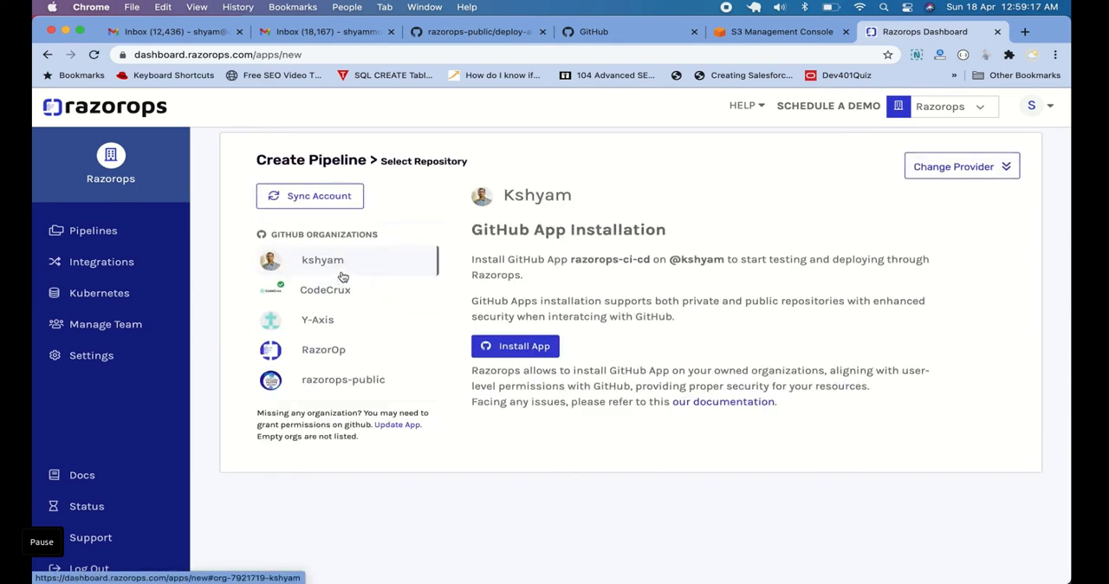
left_click(356, 384)
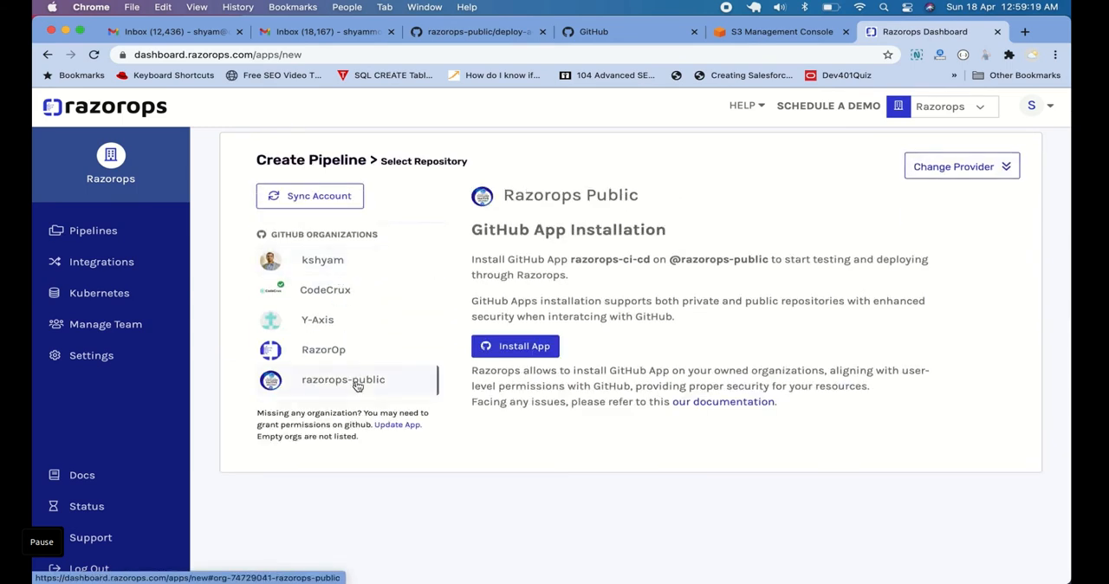
Start installing the razorops-ci-cd GitHub App on razorops-public and confirm access with the GitHub account password
left_click(525, 347)
left_click(526, 347)
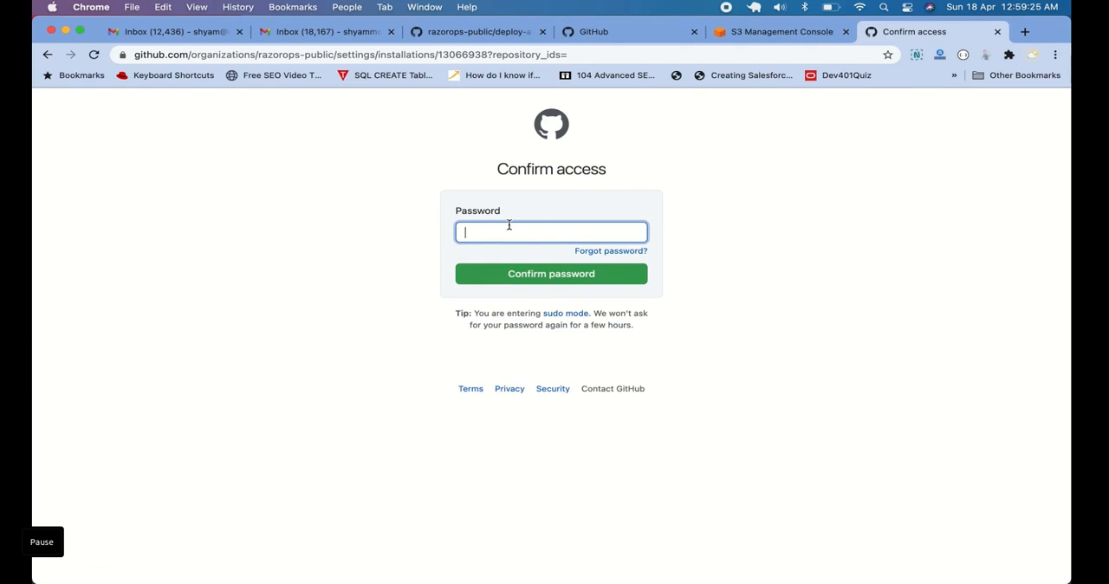
type("•")
key("Return")
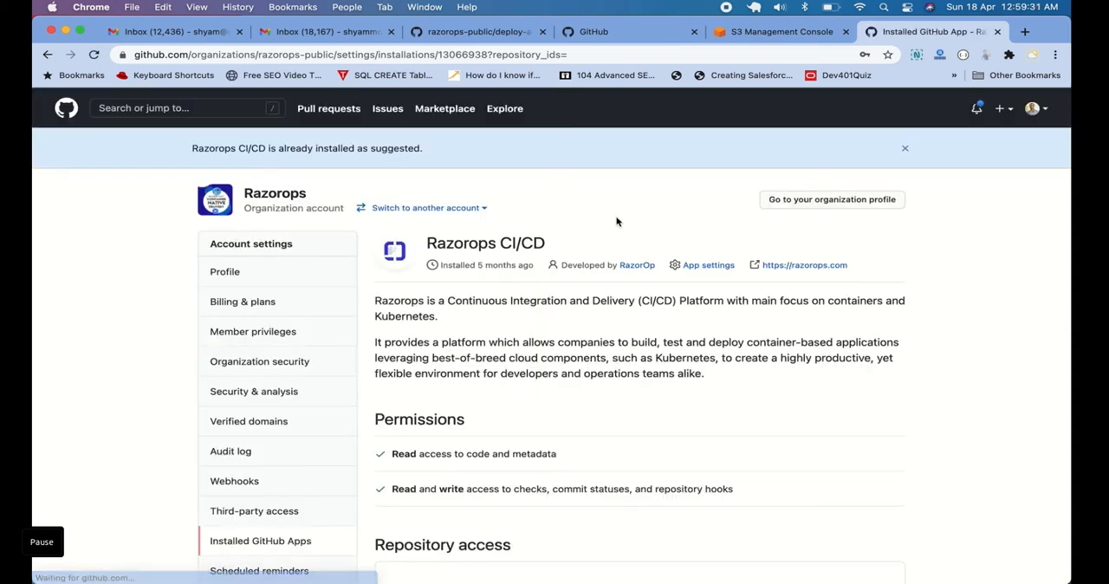
Give the Razorops CI/CD app access to all repositories of the organization and save the installation settings
scroll(709, 257, "down", 5)
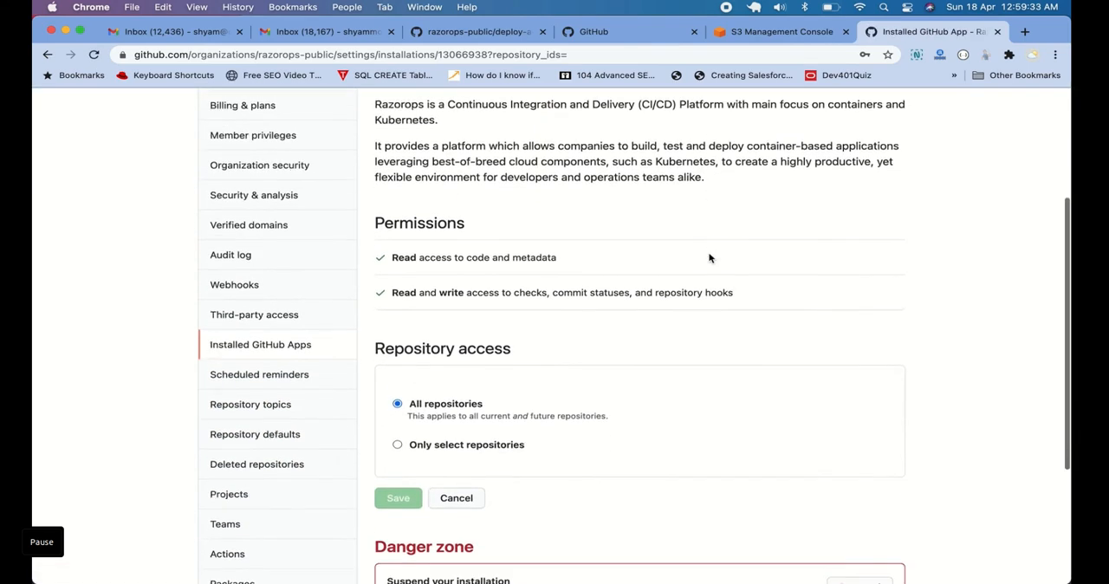
scroll(532, 448, "down", 2)
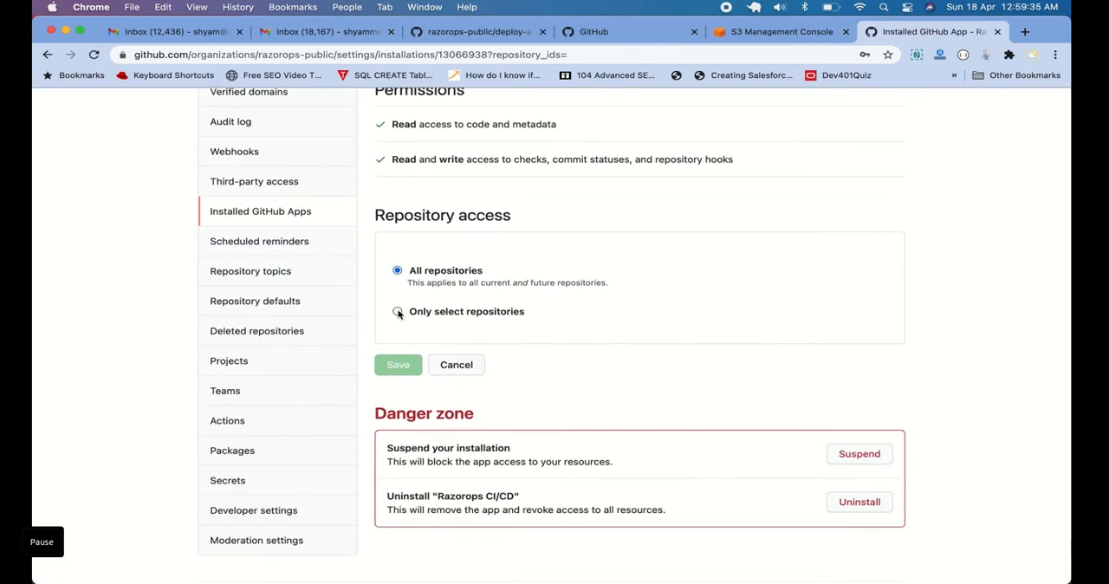
left_click(397, 312)
left_click(398, 271)
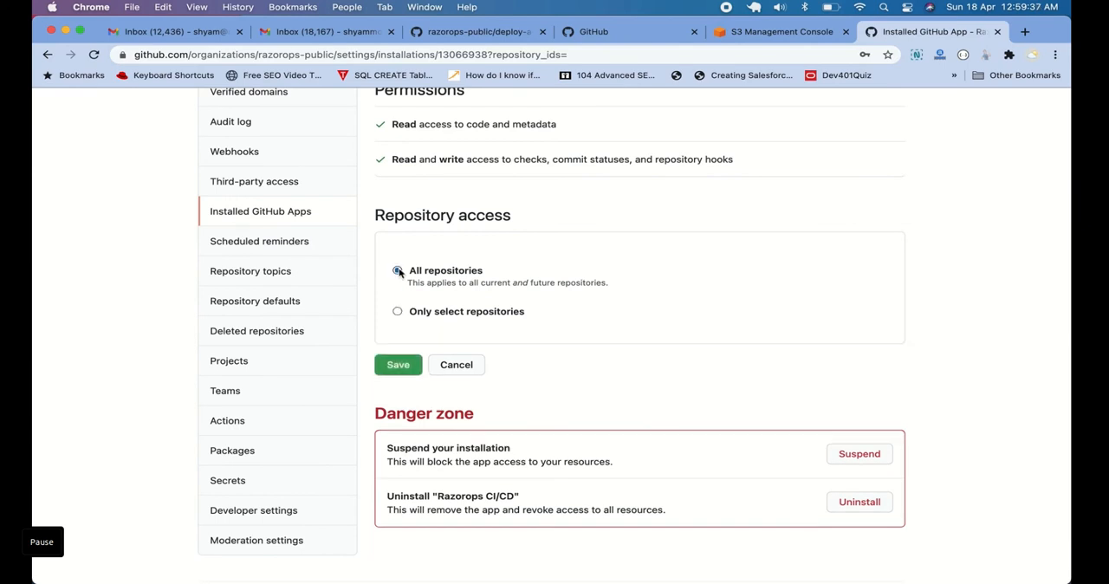
left_click(403, 371)
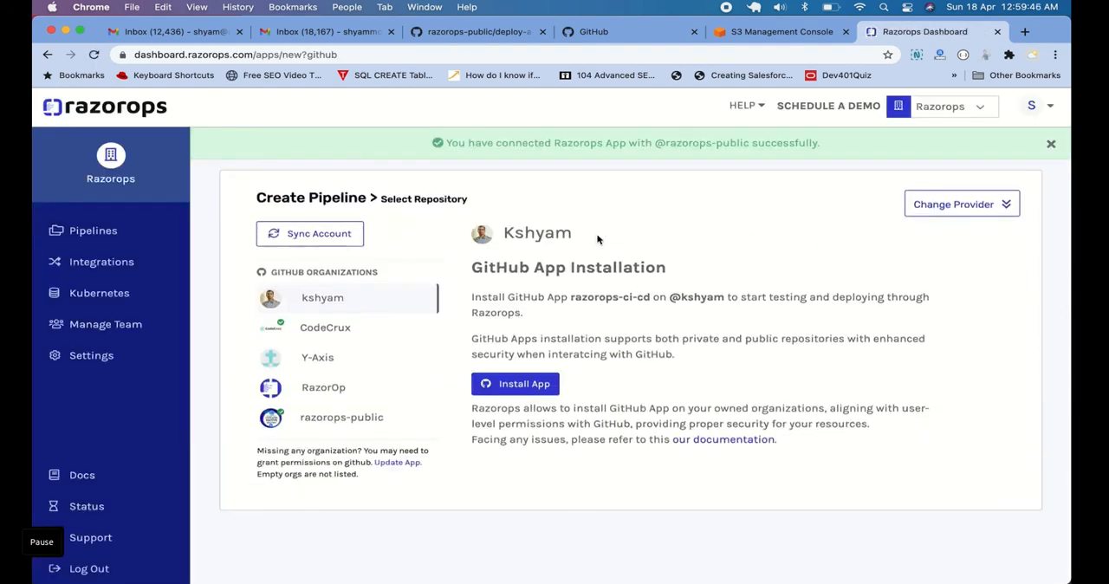
Create the pipeline from the razorops-public repository deploy-a-static-website-to-aws-s3 and confirm the choice
left_click(375, 416)
scroll(620, 325, "down", 1)
scroll(620, 325, "up", 1)
left_click(619, 325)
left_click(694, 365)
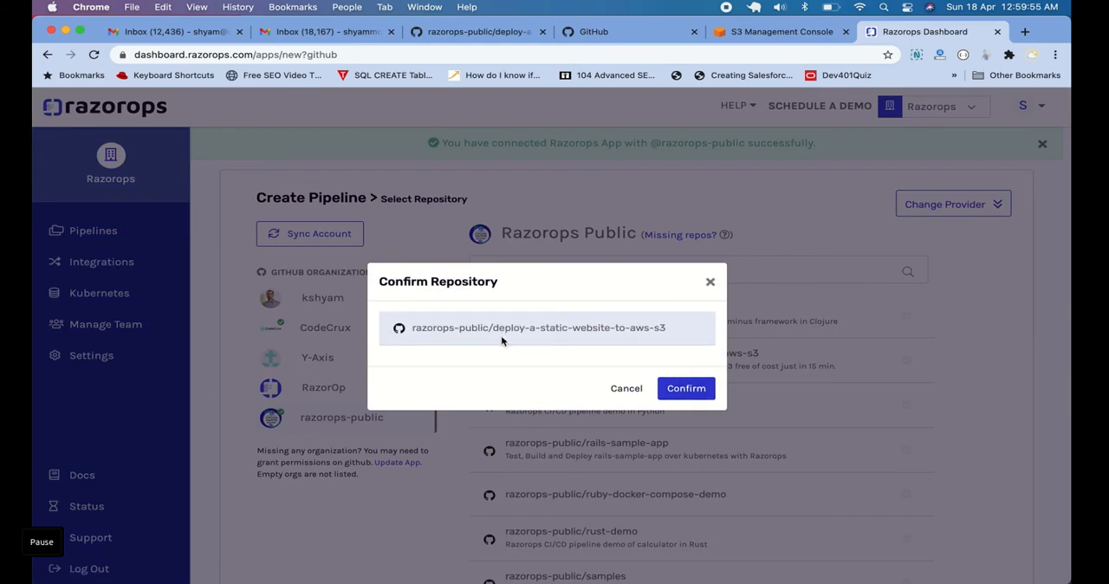
left_click(687, 389)
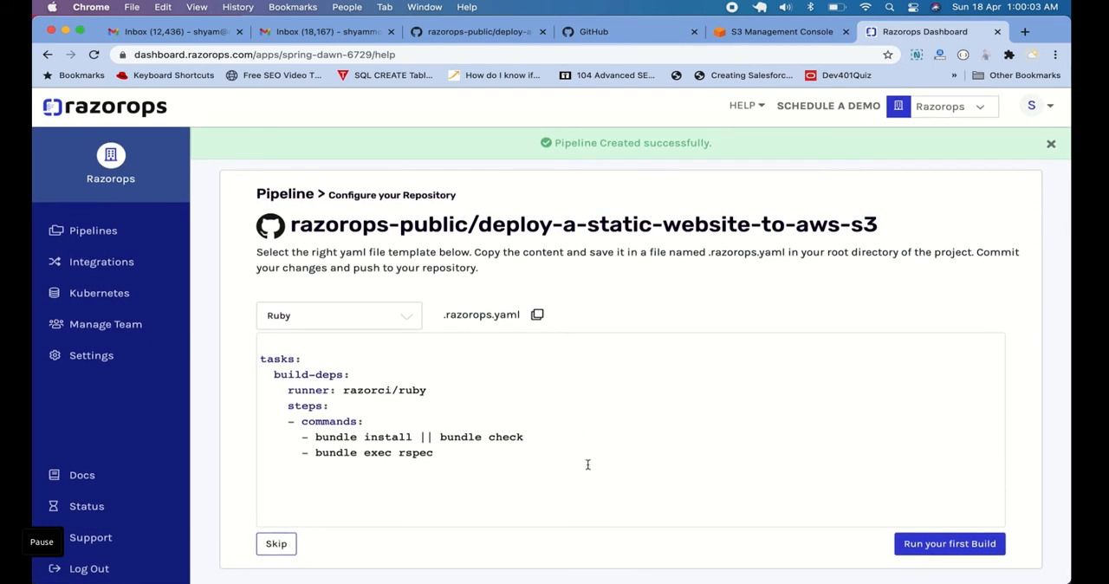
Check which languages the .razorops.yaml templates cover, keep Ruby, and switch to the project in Sublime Text
left_click(343, 319)
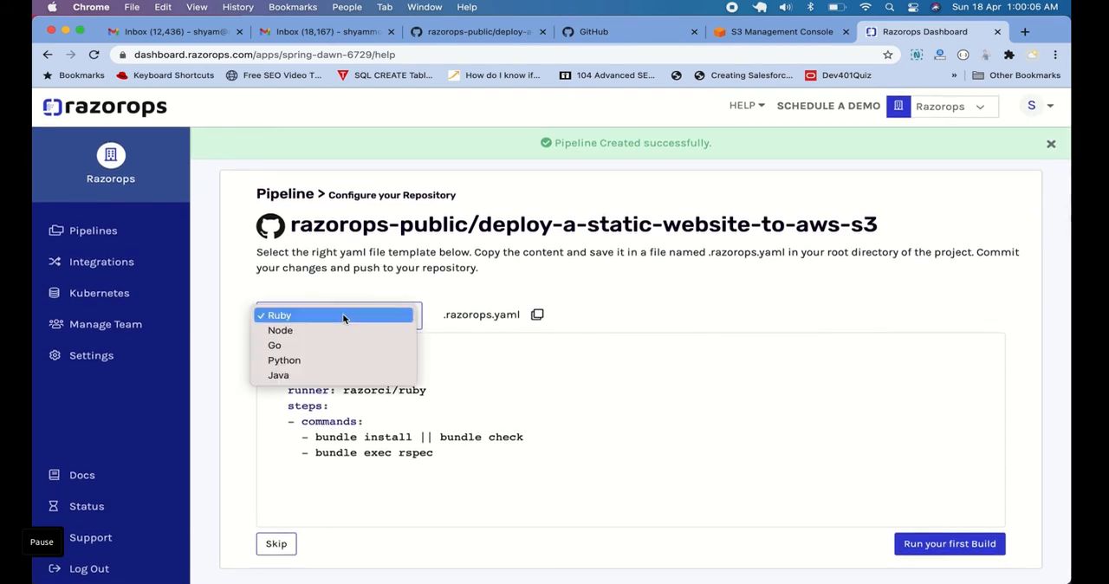
left_click(460, 393)
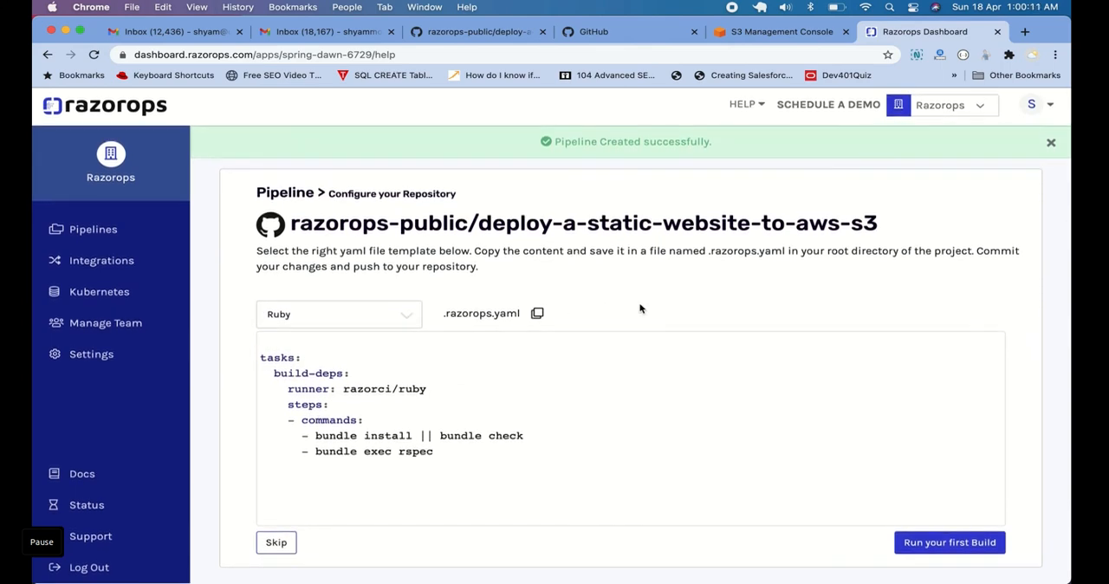
key("super+Tab")
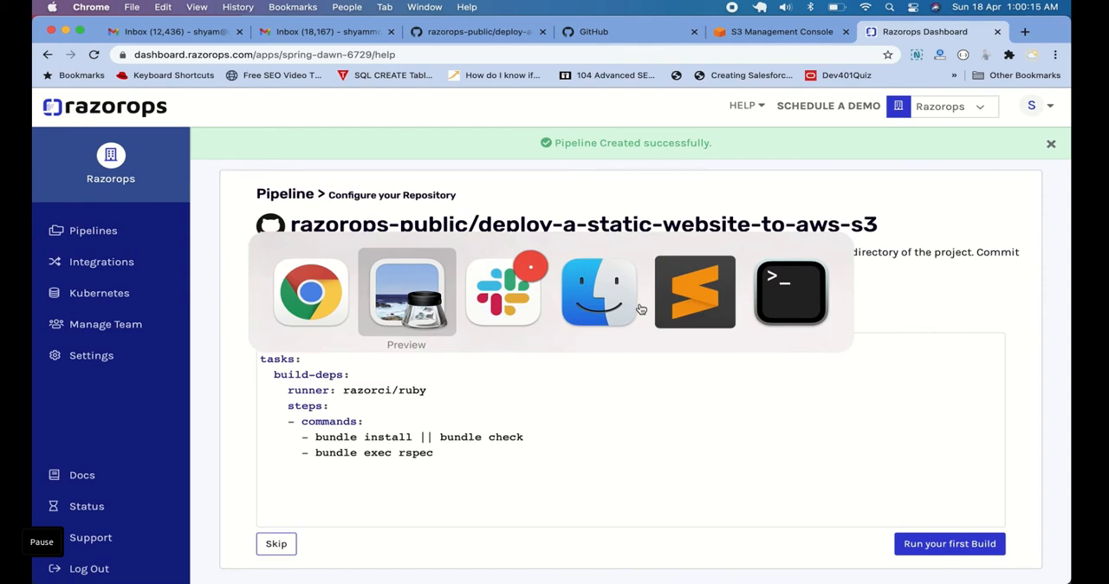
key("super+Tab")
key("super+Tab")
key("super+Tab")
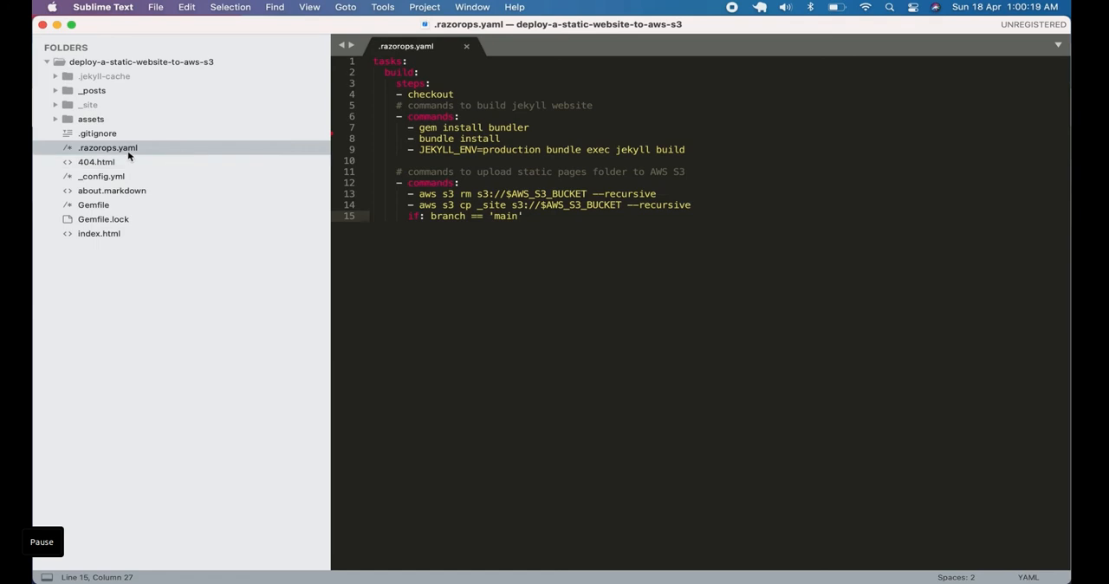
Read through the build task in .razorops.yaml, from the checkout step to the bundler and Jekyll production build commands
left_click(582, 142)
left_click(536, 132)
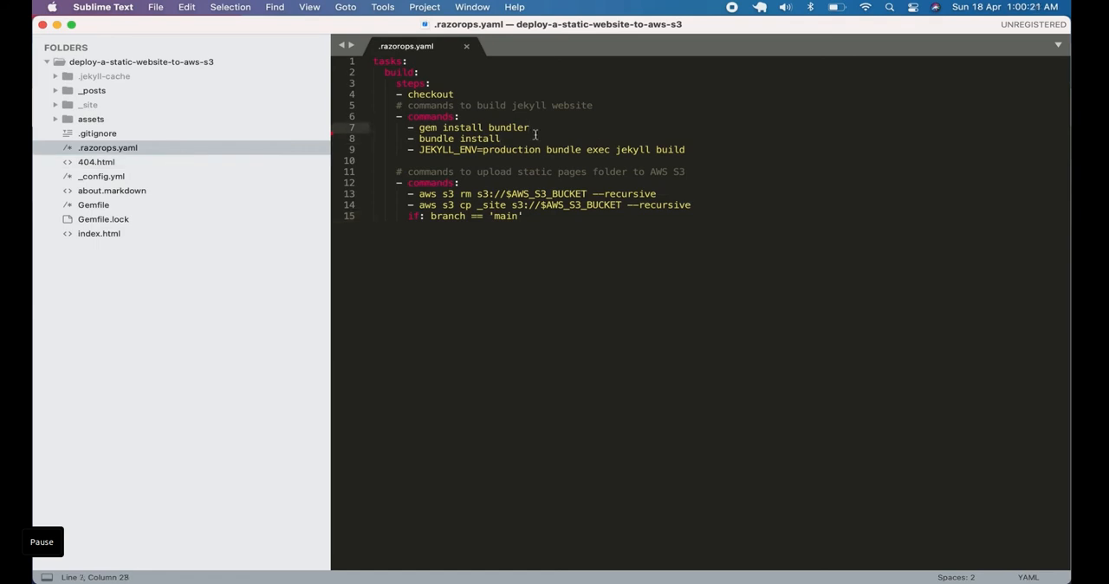
left_click(591, 105)
left_click(436, 94)
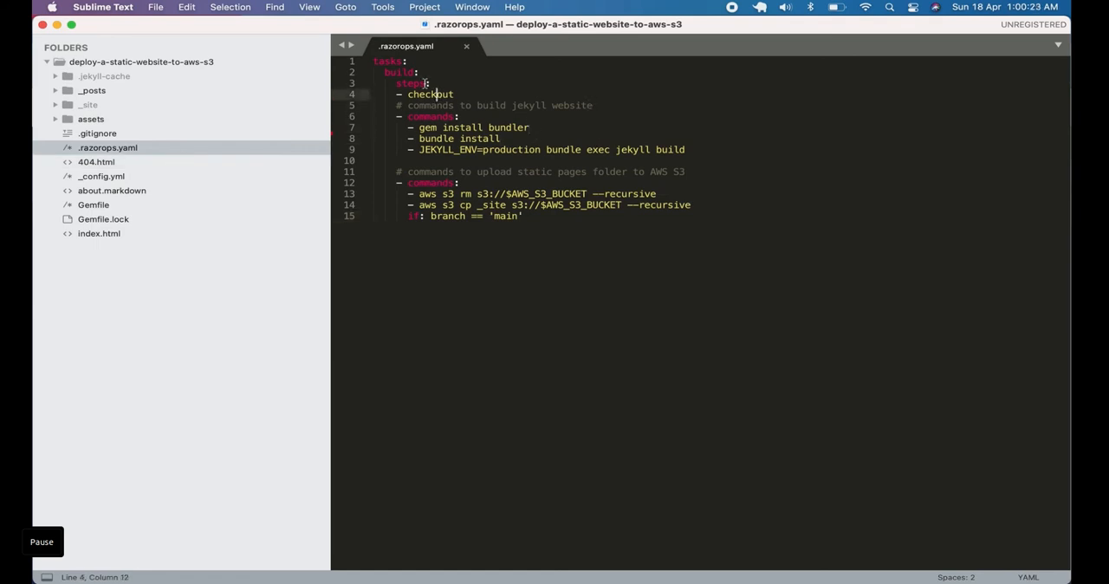
left_click(414, 63)
left_click(439, 76)
left_click(468, 95)
left_click(484, 116)
left_click(555, 130)
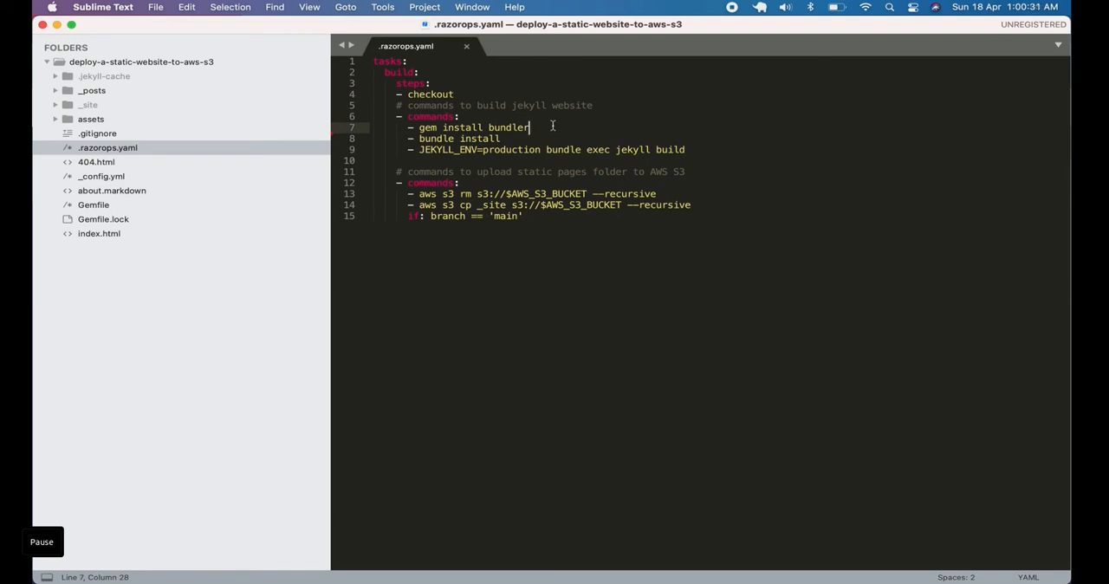
left_click(510, 140)
left_click(519, 151)
left_click(623, 141)
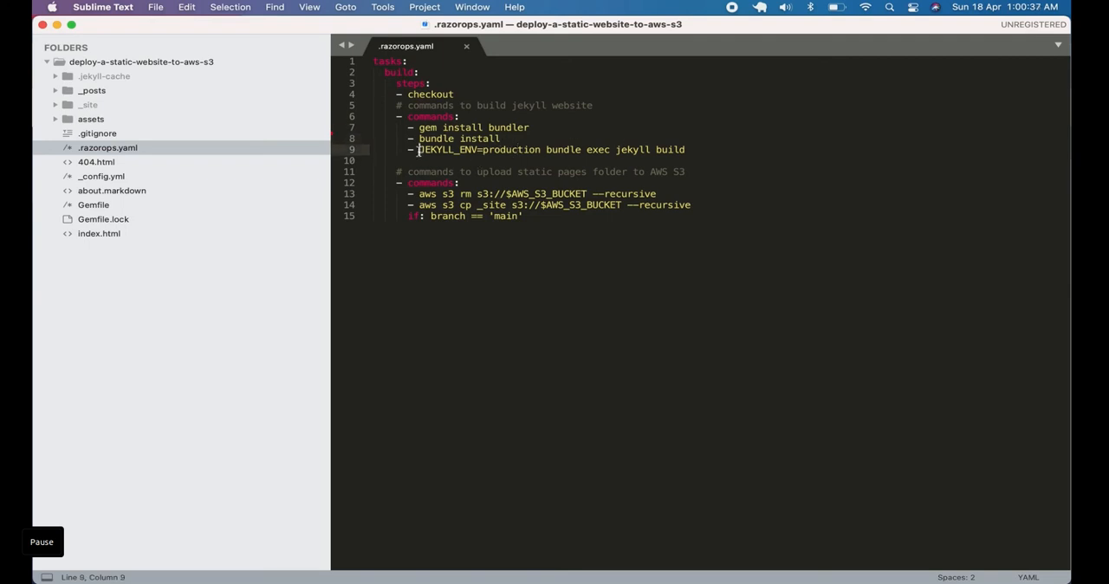
left_click_drag(419, 152, 695, 153)
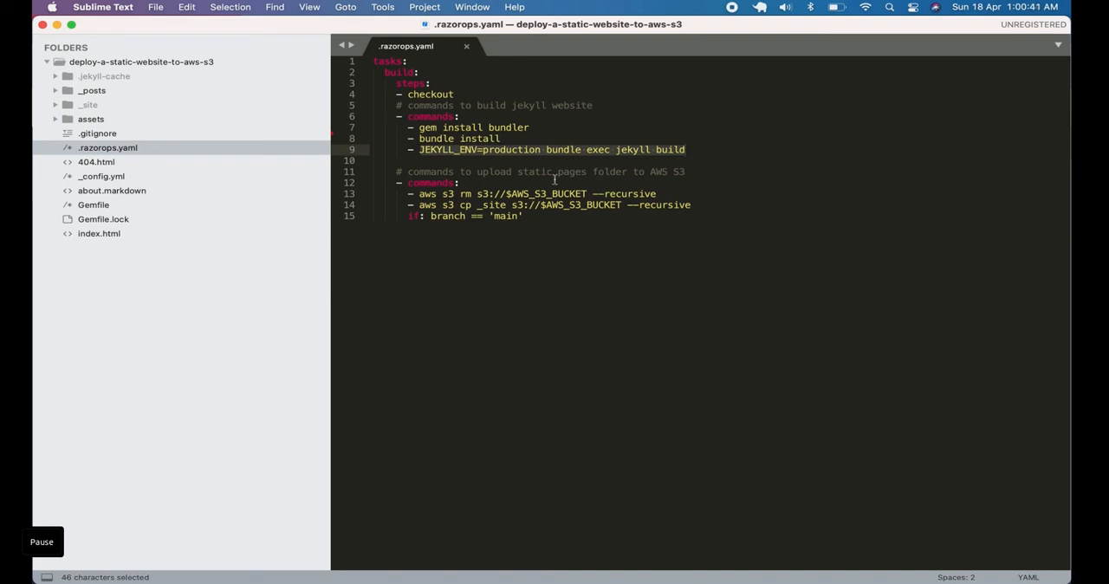
Examine the commands that empty the S3 bucket and upload the _site folder, and their branch condition
left_click(505, 173)
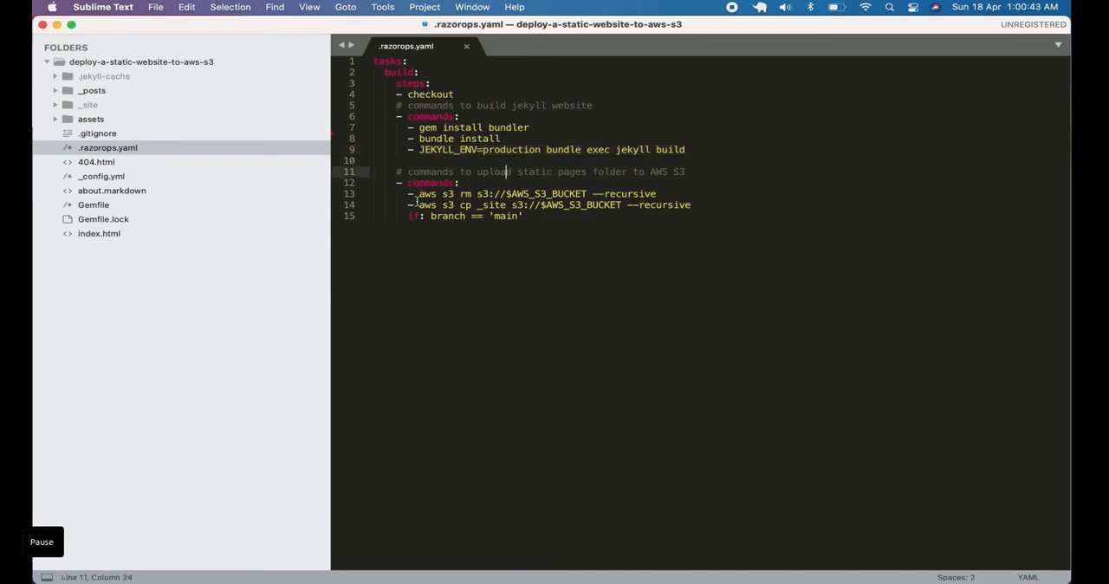
left_click_drag(404, 195, 714, 196)
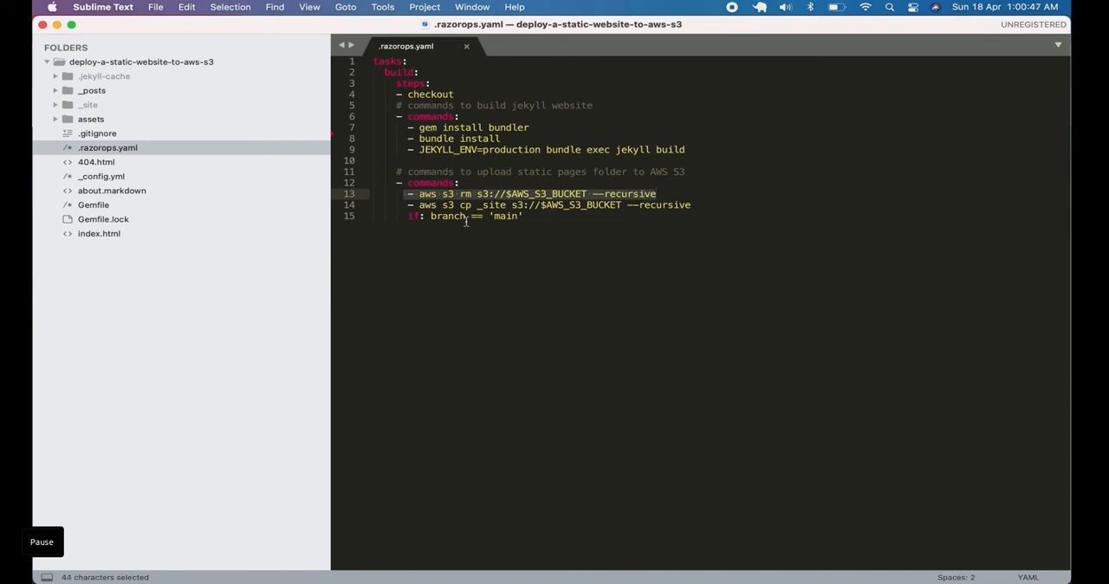
left_click_drag(404, 204, 709, 206)
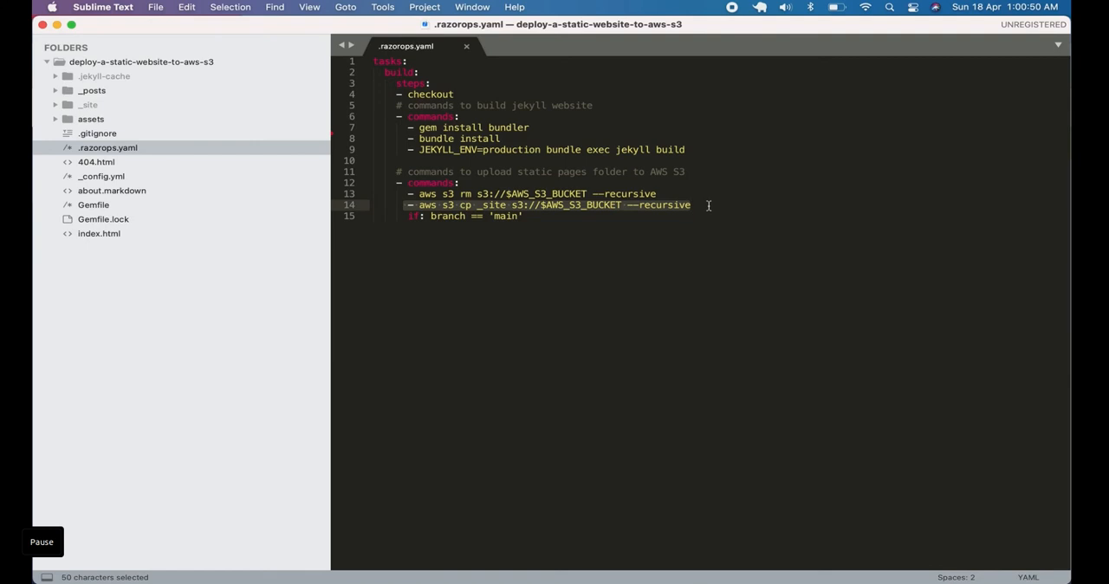
left_click(570, 217)
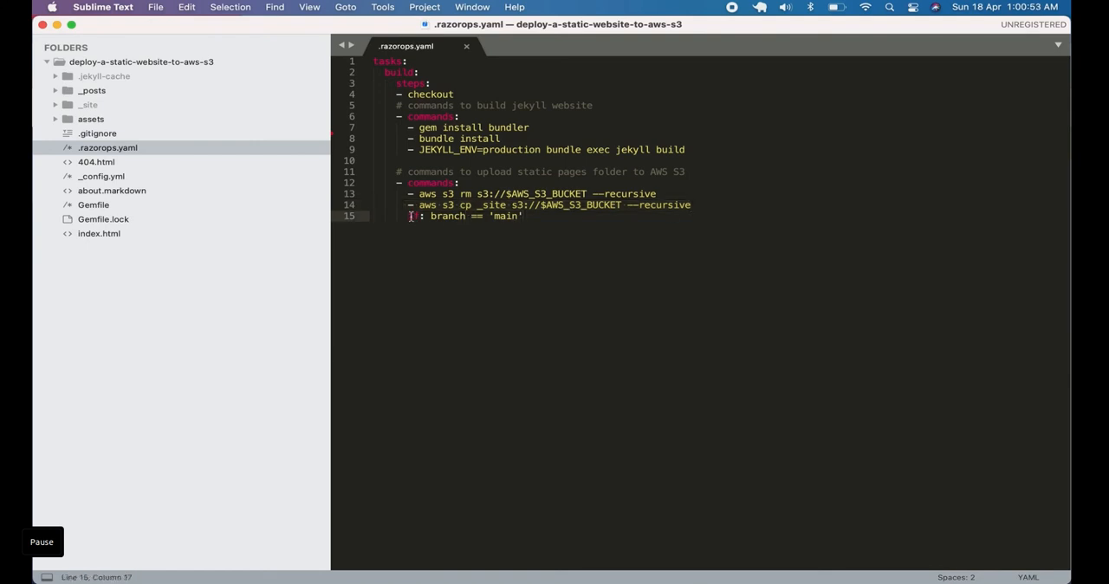
left_click_drag(408, 217, 558, 217)
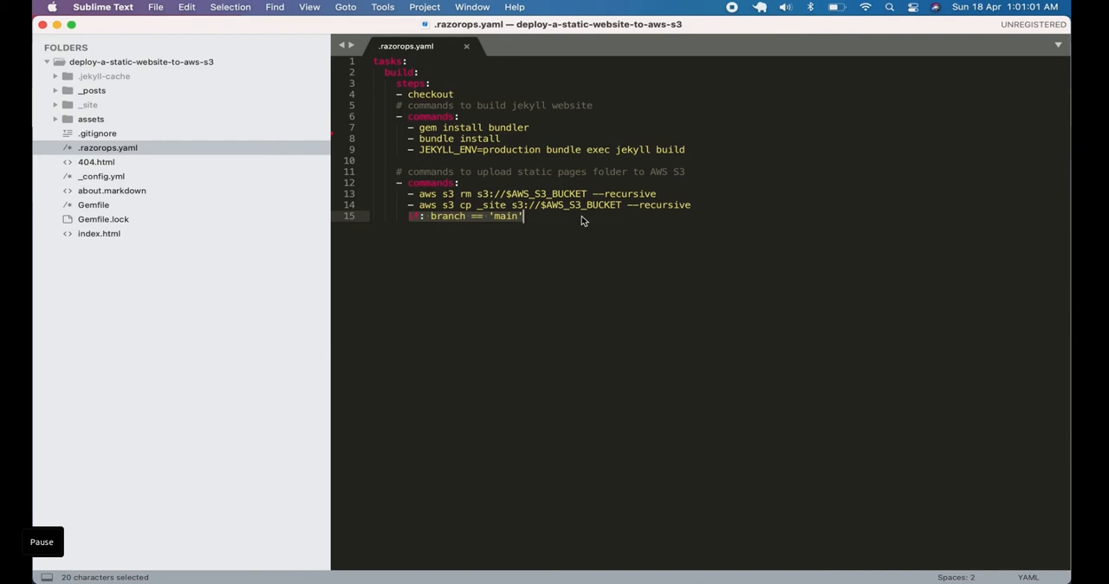
left_click(566, 162)
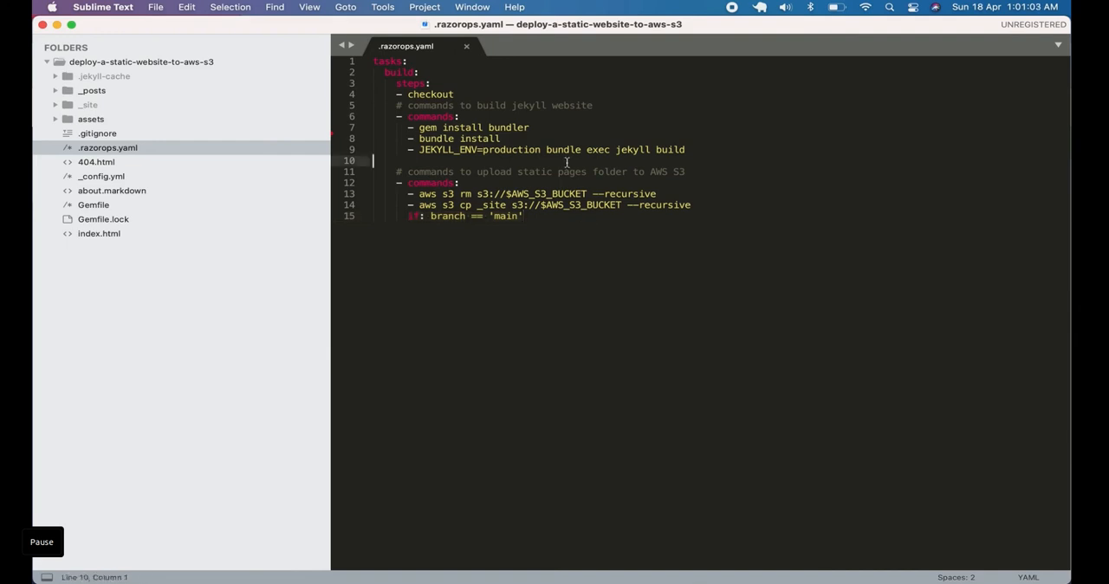
Switch to Terminal and check the repository's status with git st
key("super+Tab")
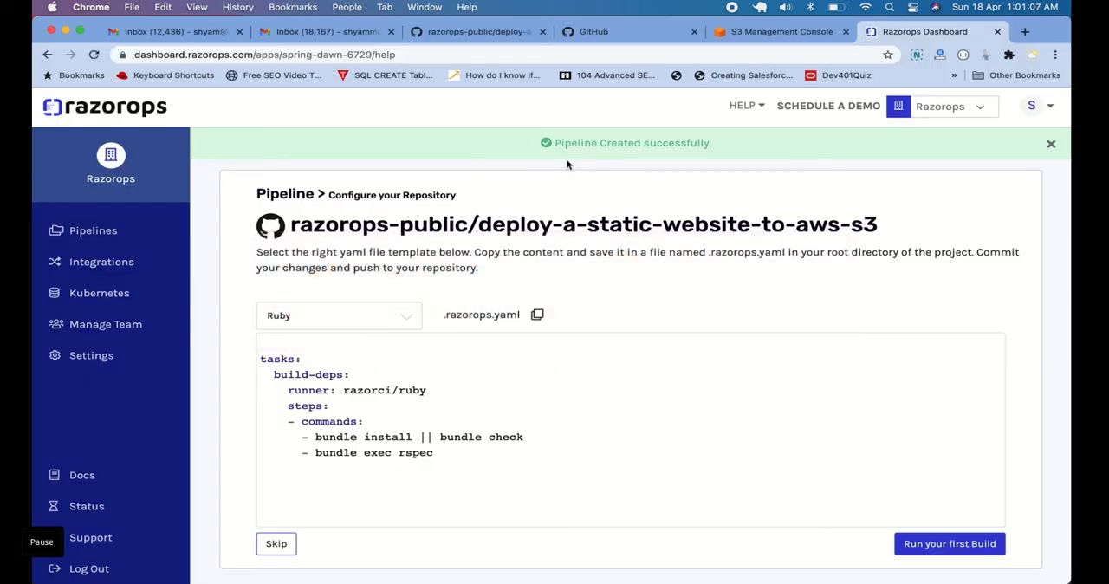
key("super+Tab")
key("super+Tab")
key("super+Tab")
key("super+Tab")
key("super+Tab")
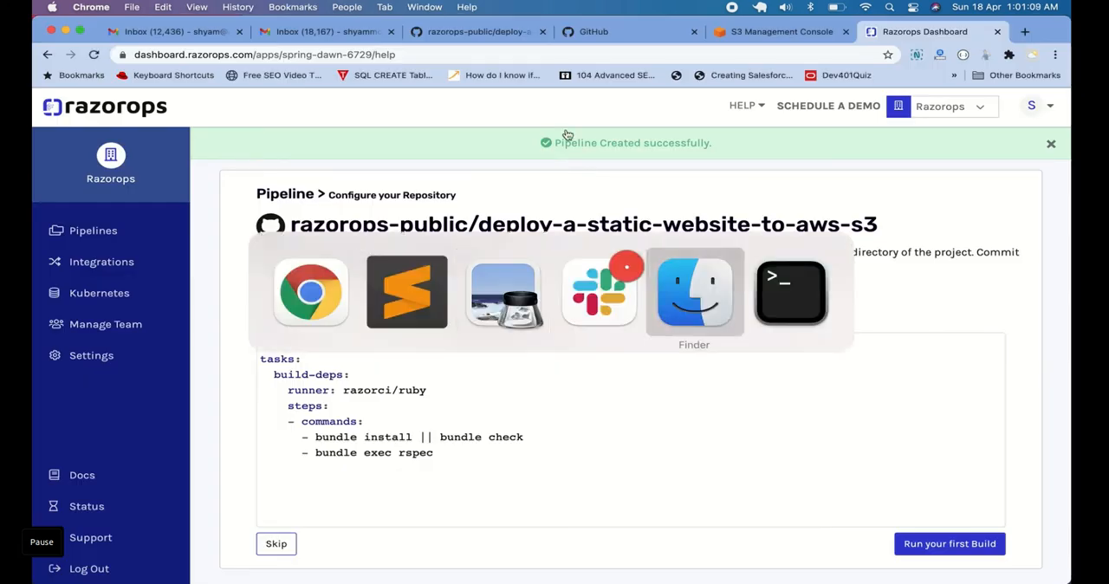
type("git st")
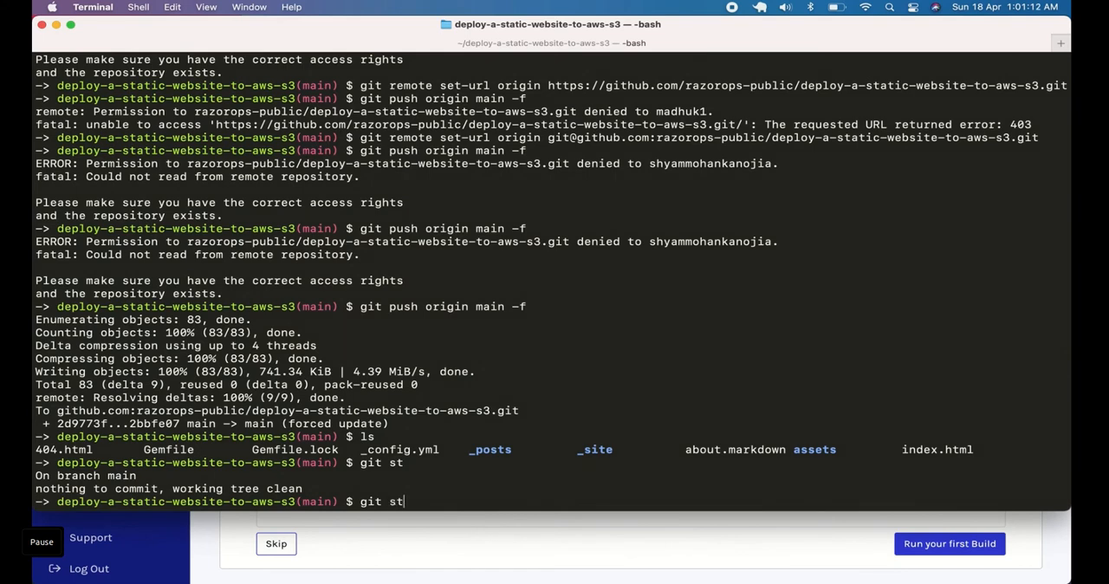
key("Return")
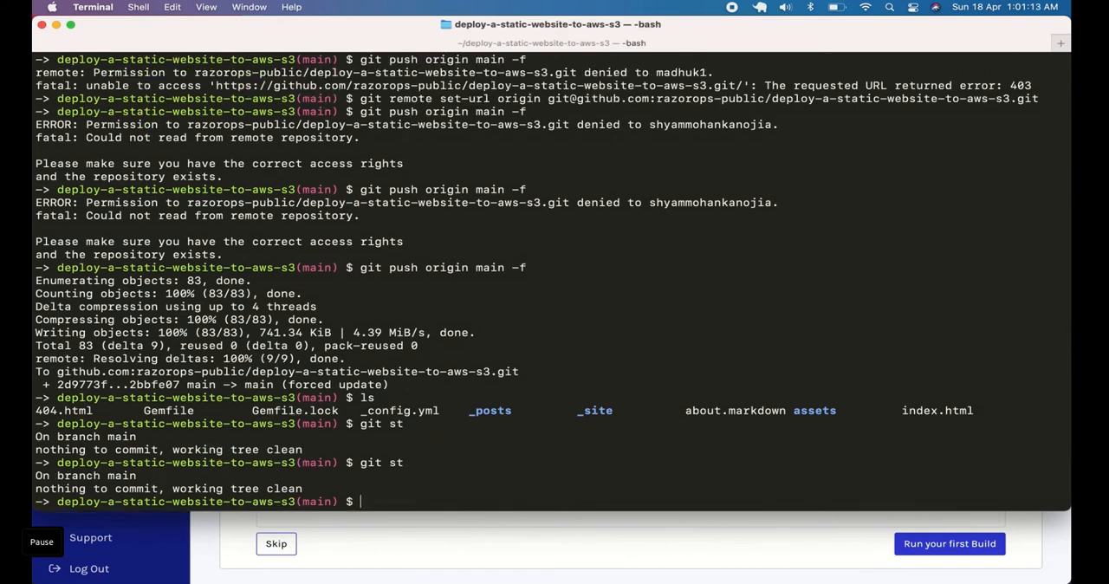
Return to Sublime Text, insert an extra blank line at line 10 of .razorops.yaml and save the file
key("super+Tab")
key("super+Tab")
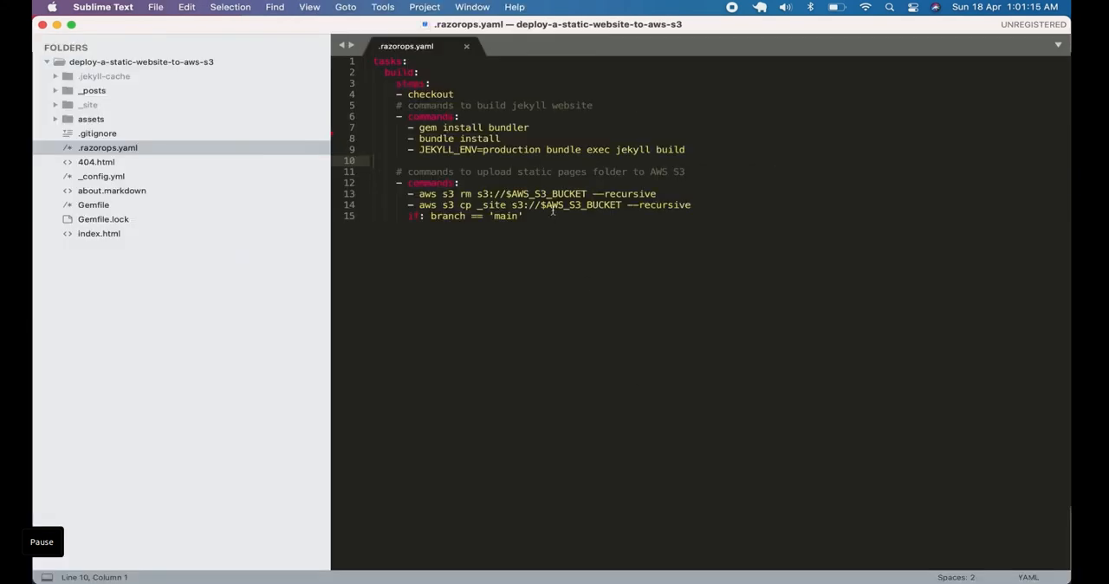
key("Return")
key("super+s")
Switch back to Terminal and run git st again to check for the modified file
key("super+Tab")
key("Up")
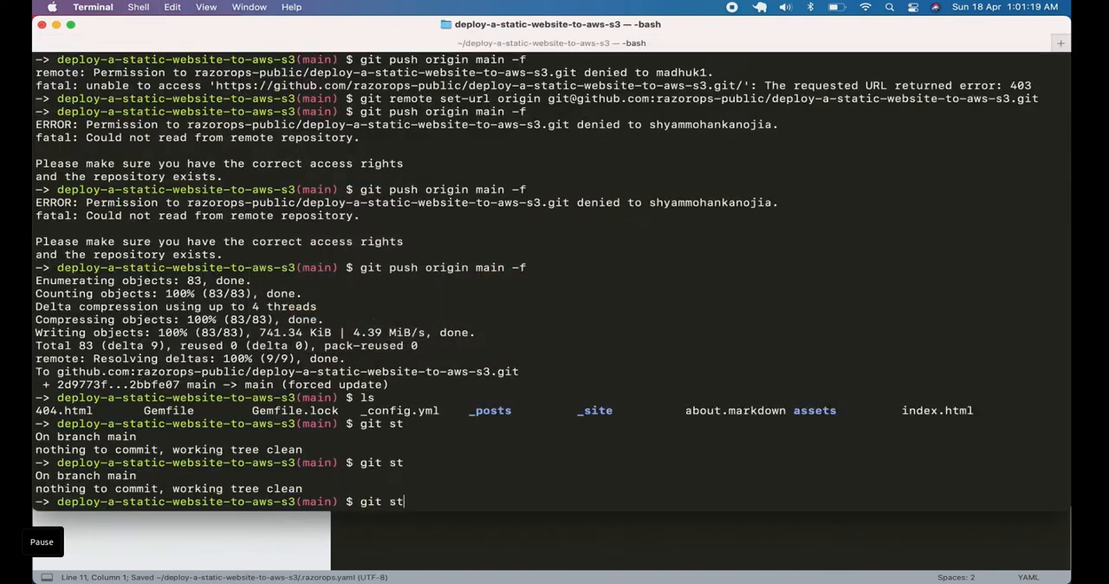
key("BackSpace")
type("ad")
key("BackSpace")
key("BackSpace")
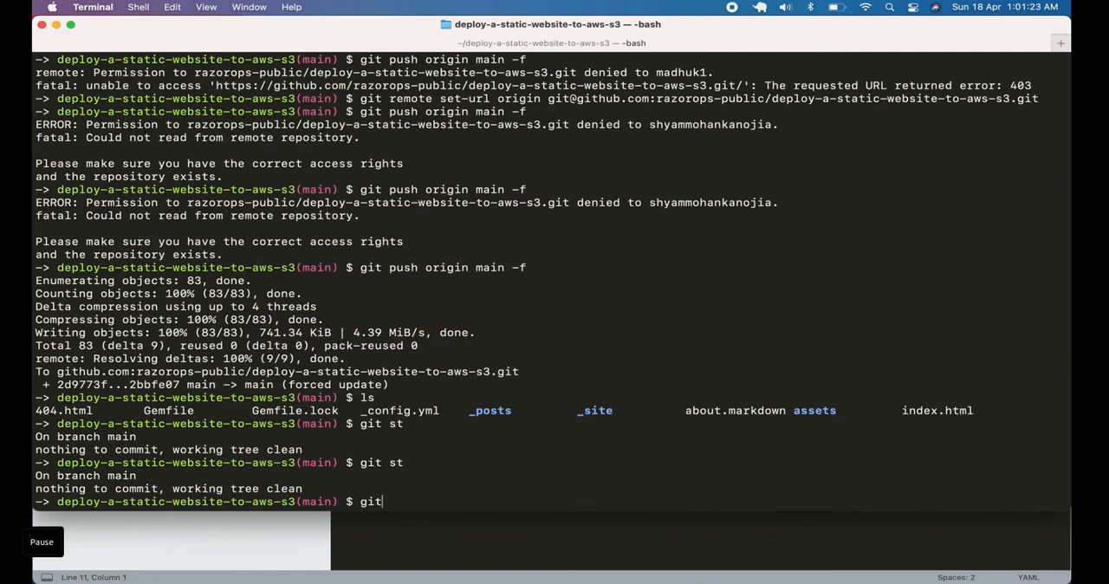
type("st")
key("Return")
Stage all changes in the repository with git add
type("git ADD")
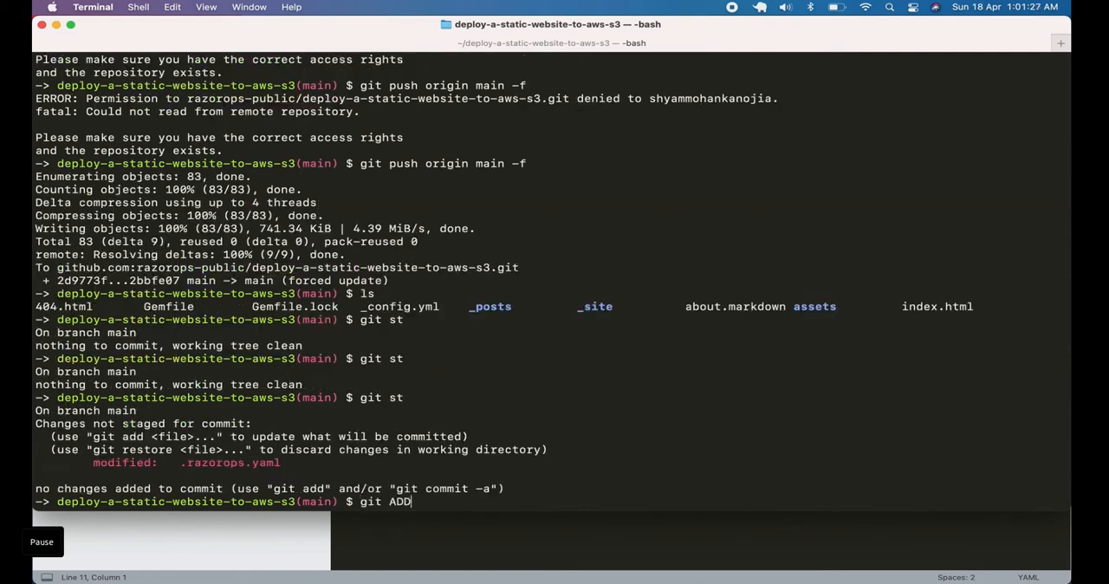
key("BackSpace")
key("BackSpace")
key("BackSpace")
type("add .")
key("Return")
Commit the staged .razorops.yaml change with git commit -am and the message "razorops file changes"
type("git co")
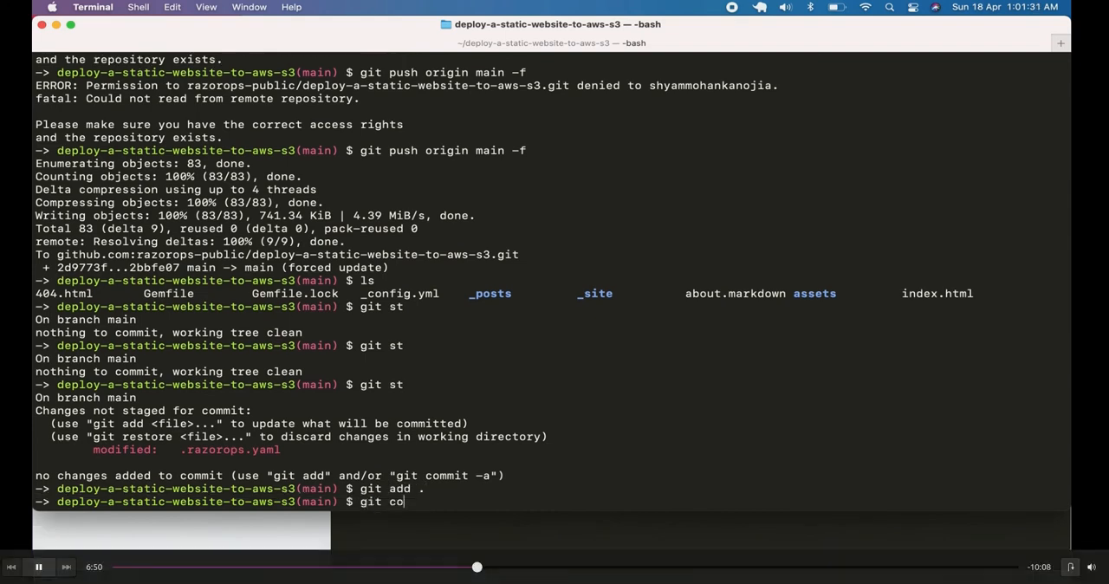
type("mmit -am \"\"")
key("Left")
type("razorops f")
type("ile ")
type("changes")
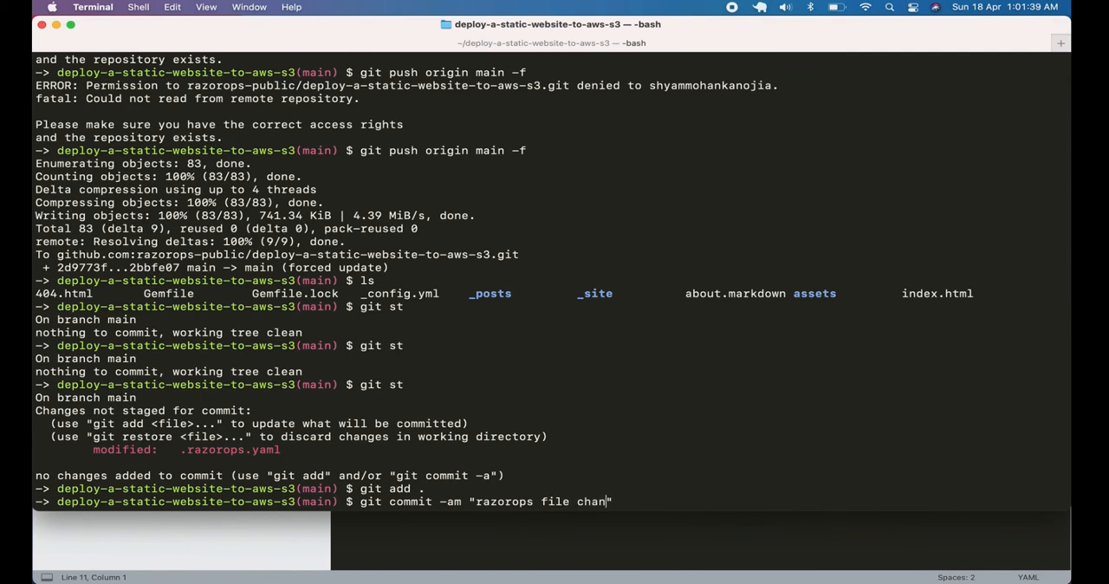
key("Return")
Push the commit to GitHub with git push origin main
type("git ")
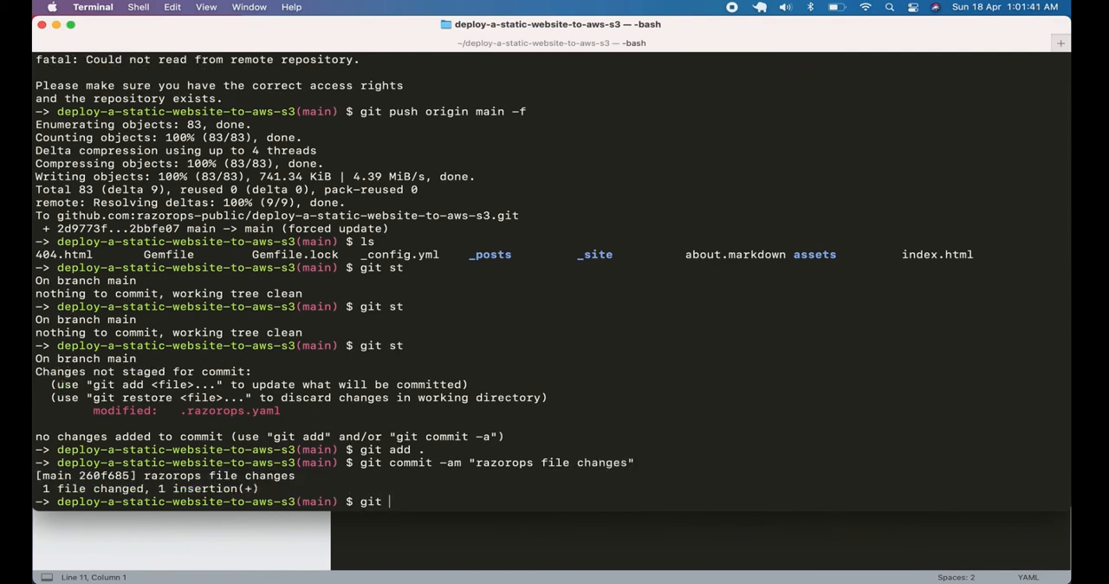
type("push origin main")
key("Return")
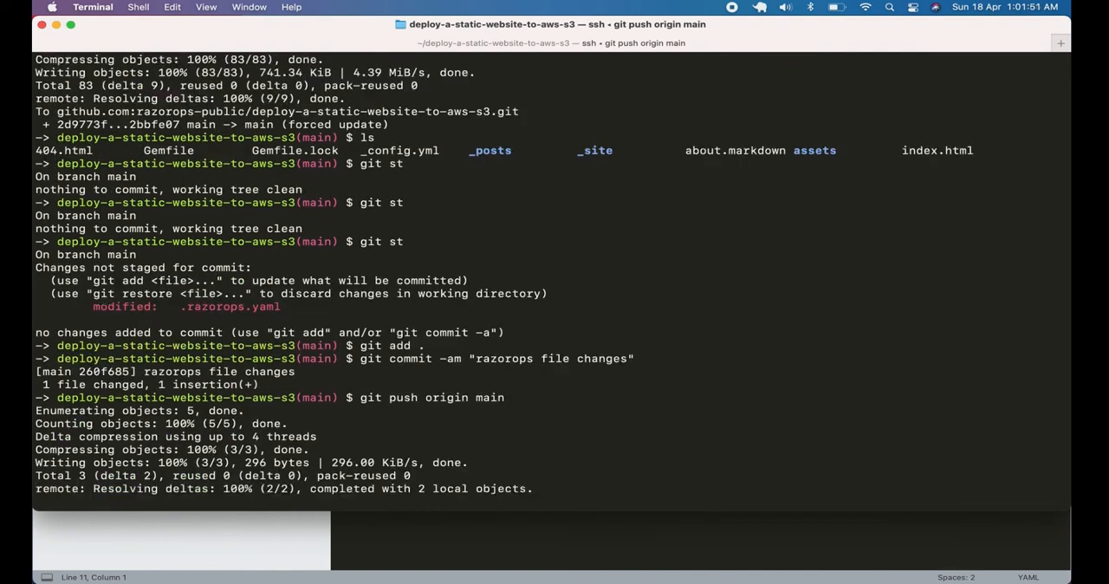
Switch to Chrome, reload the Razorops dashboard and open the Pipelines overview with the recent workflow runs
key("super+Tab")
key("super+Tab")
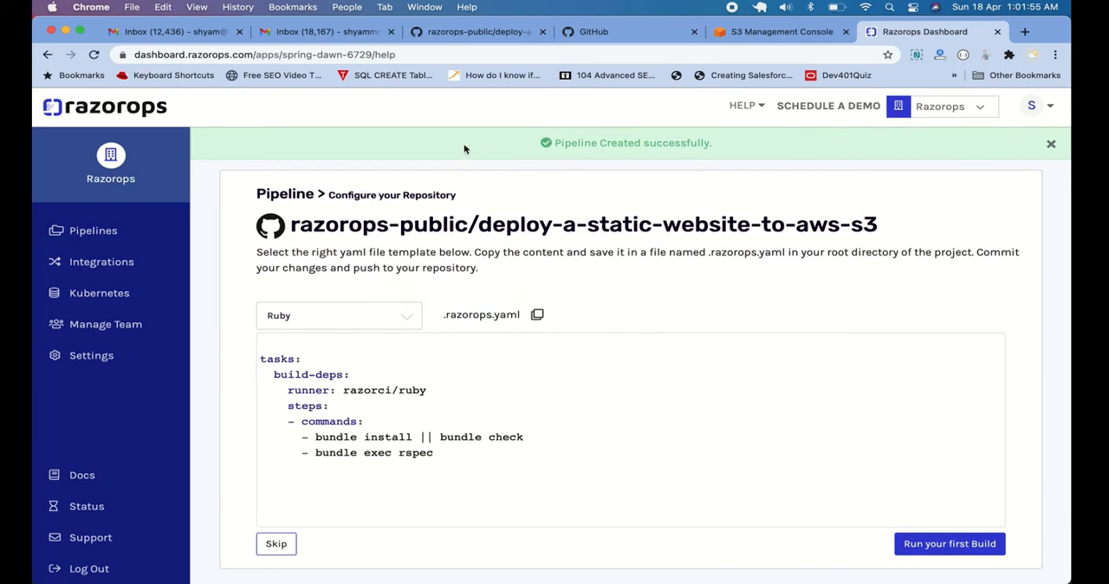
key("super+r")
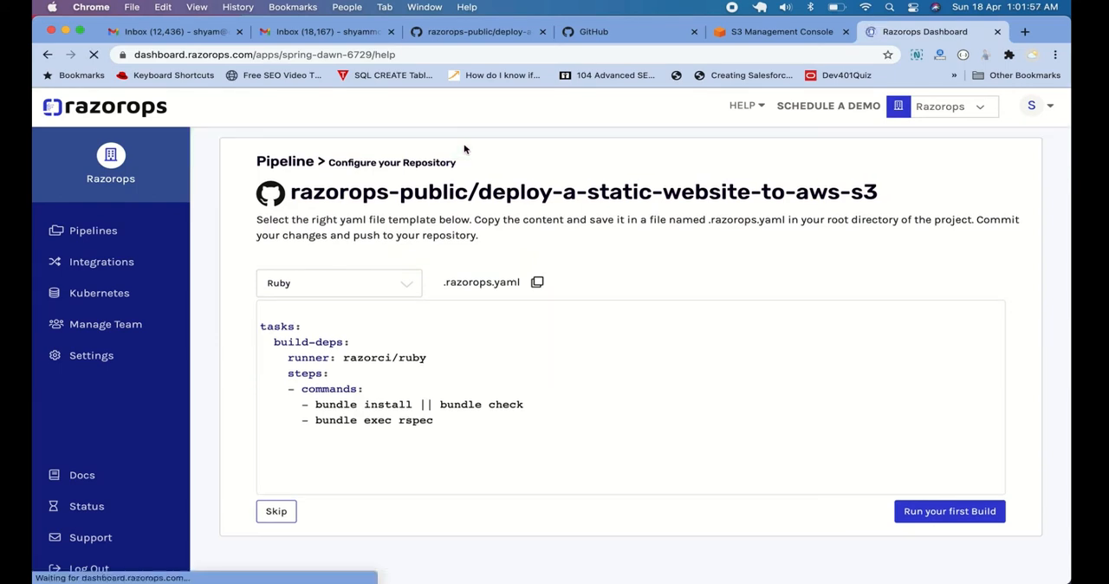
left_click(92, 231)
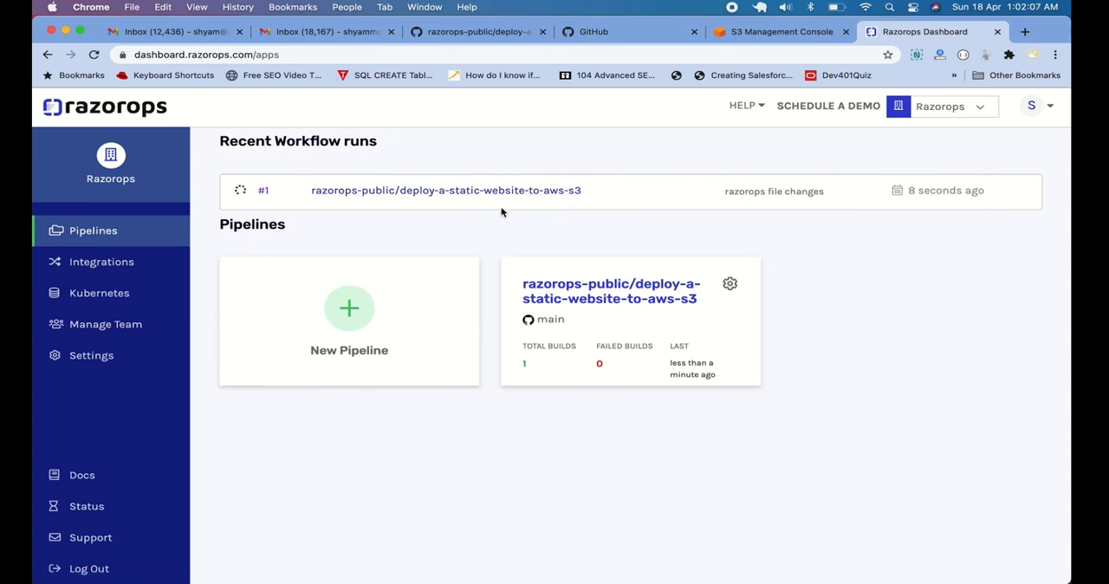
Switch to Sublime Text and look over the Jekyll build commands in .razorops.yaml
key("super+Tab")
Return to Chrome and open workflow run #1 of the deploy-a-static-website-to-aws-s3 pipeline
key("super+Tab")
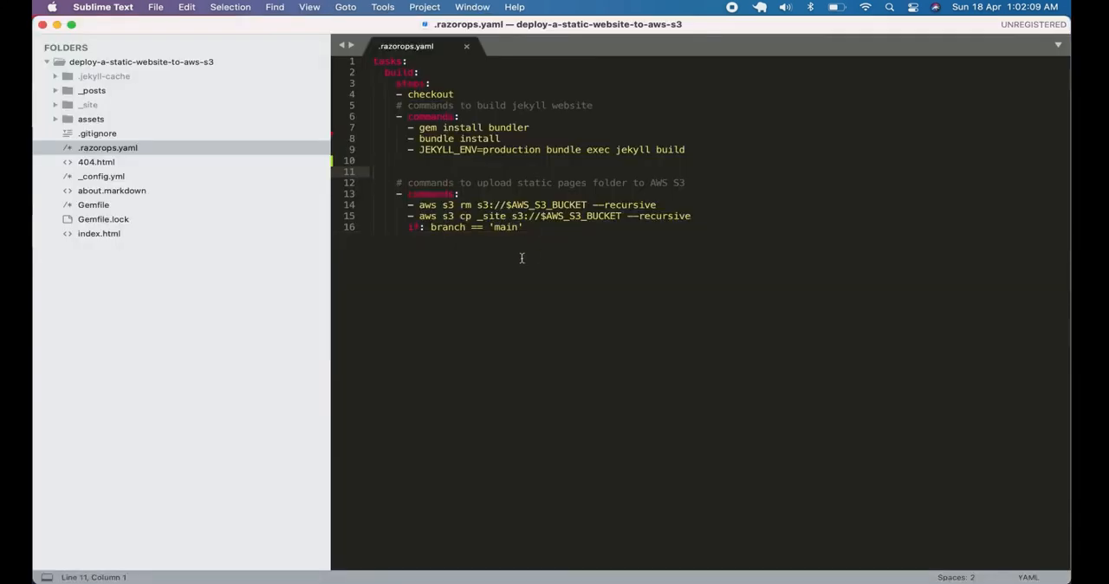
left_click(486, 161)
left_click(566, 132)
key("super+Tab")
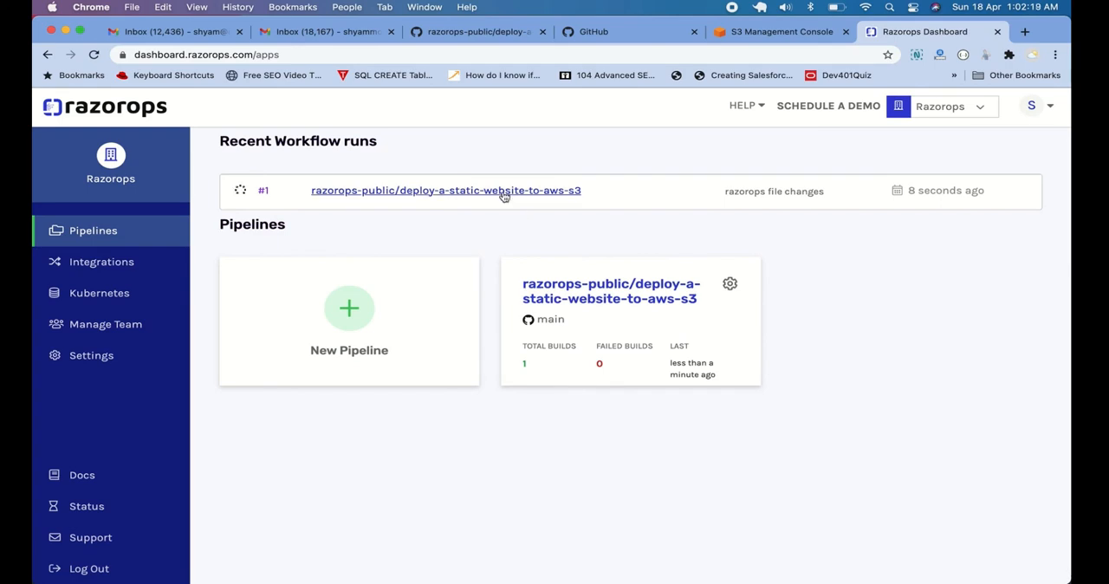
left_click(502, 192)
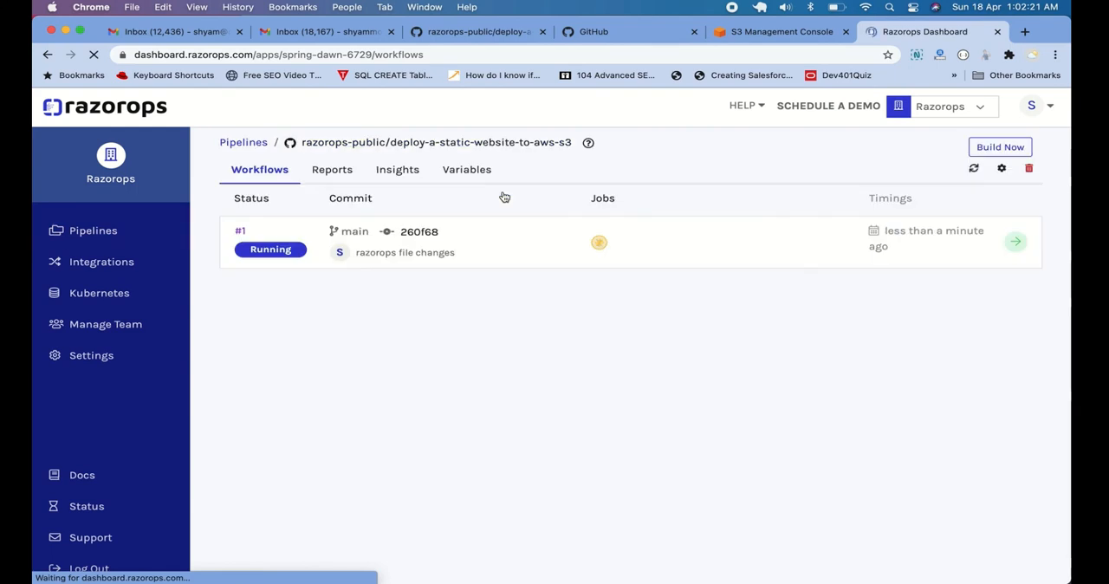
left_click(239, 232)
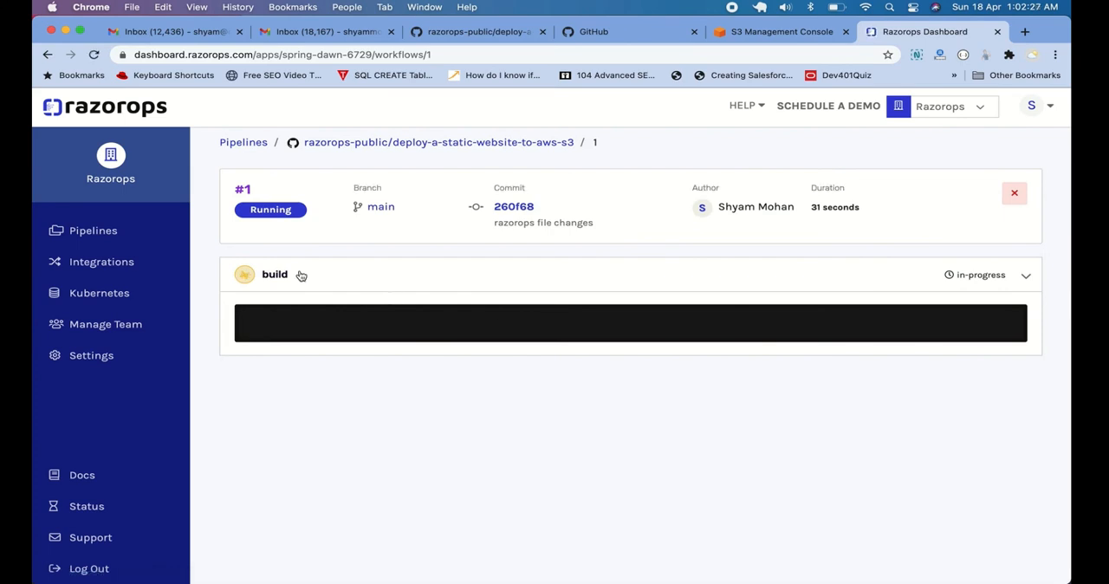
Switch to Sublime Text and review the build task, its Jekyll and S3 upload commands, and the main branch condition
key("super+Tab")
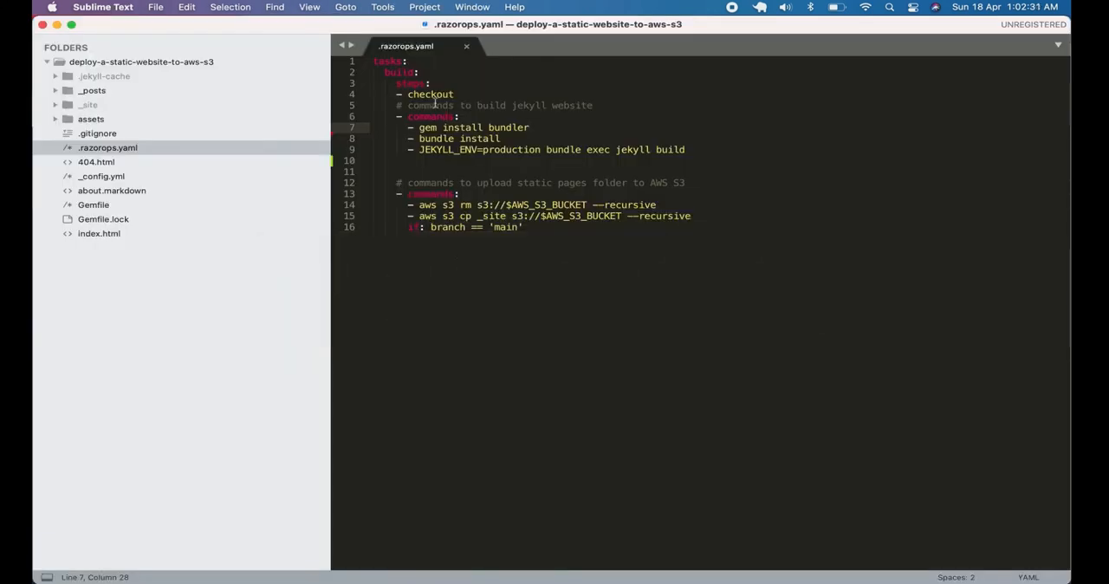
double_click(404, 73)
left_click(408, 73)
left_click(432, 105)
left_click(453, 116)
left_click(457, 204)
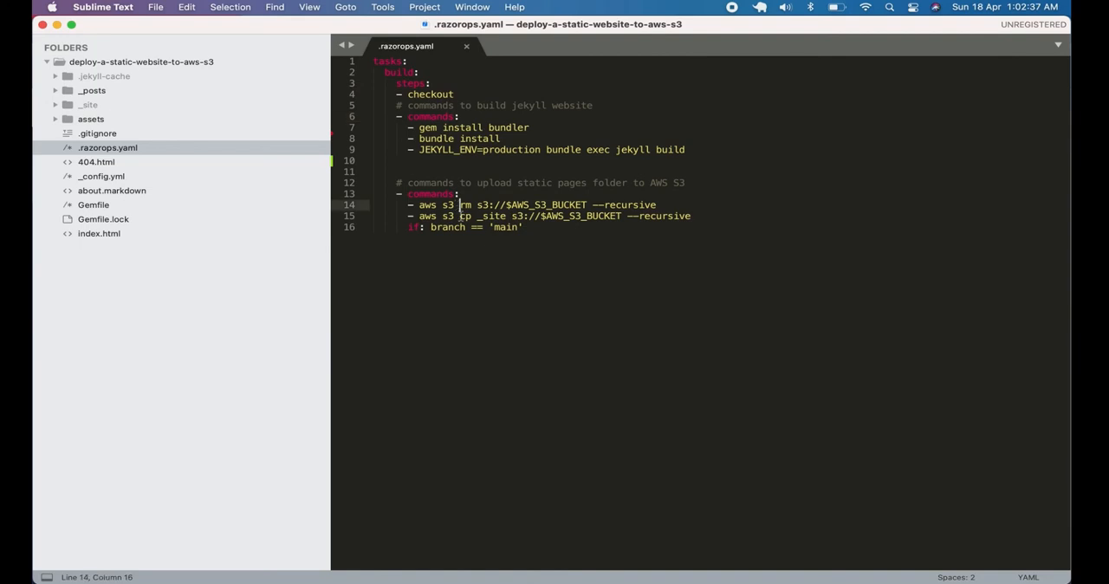
left_click(523, 227)
Switch back to Chrome and follow the build log of workflow run #1
key("super+Tab")
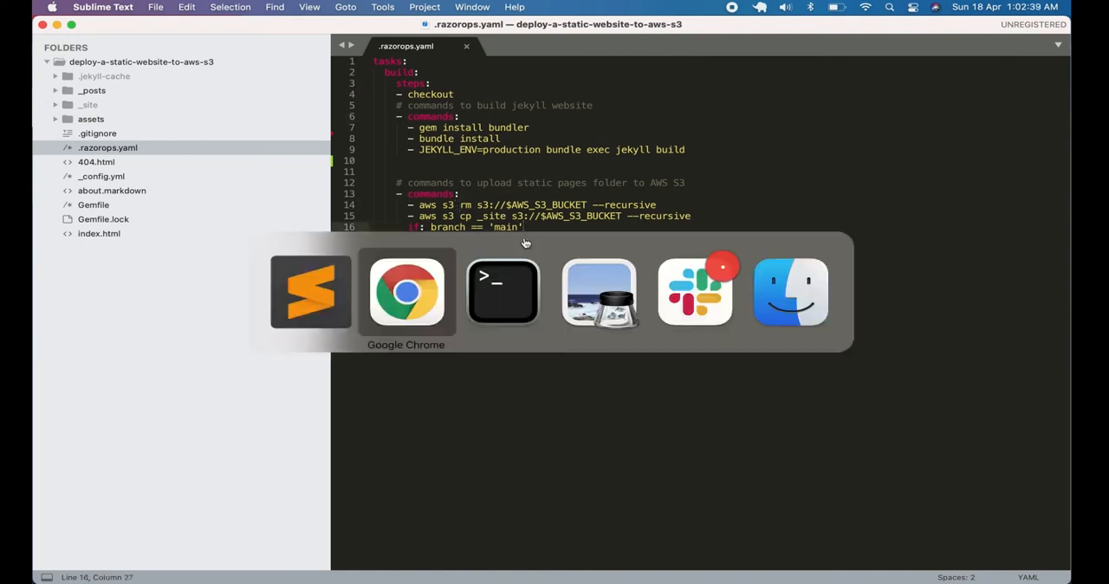
key("super+Tab")
key("super+Tab")
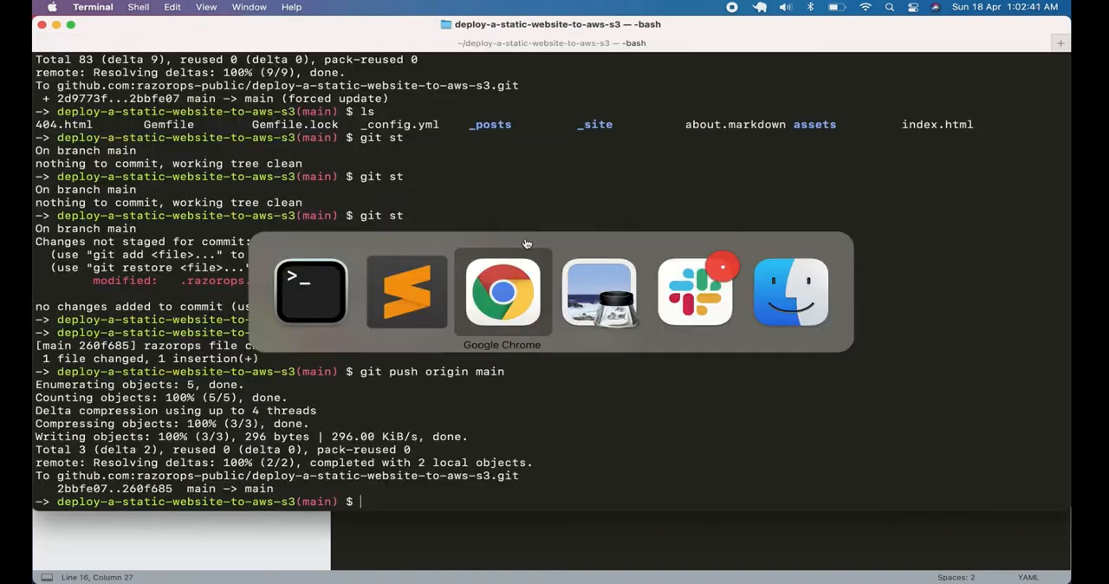
scroll(554, 304, "down", 3)
scroll(548, 341, "down", 3)
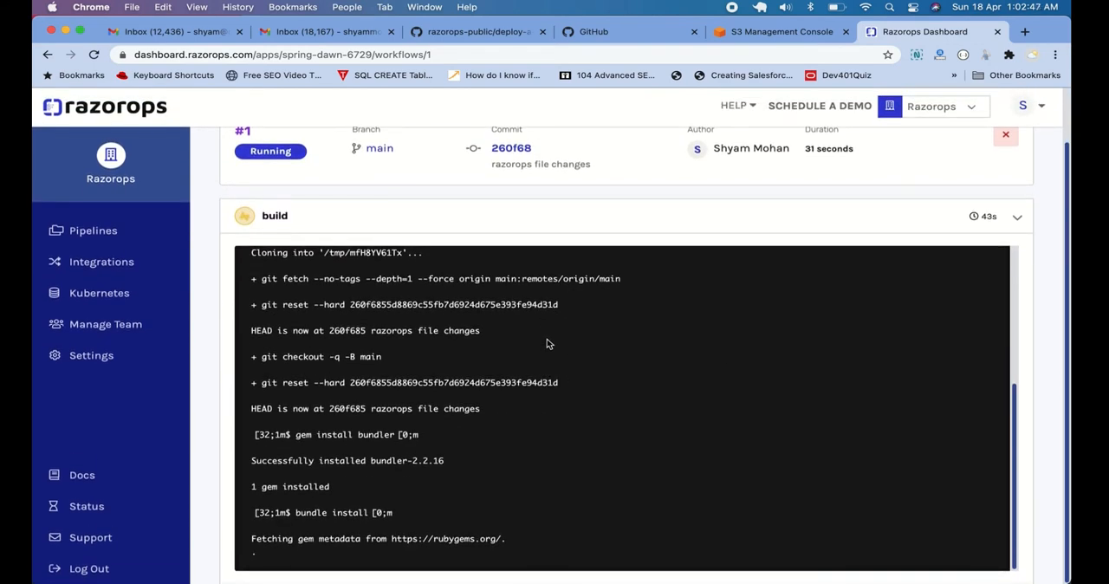
scroll(586, 321, "up", 1)
scroll(587, 317, "down", 1)
scroll(641, 279, "up", 2)
scroll(638, 280, "down", 3)
Check the objects of the aws.petshub.in bucket in the S3 console and return to the Razorops build log
left_click(772, 35)
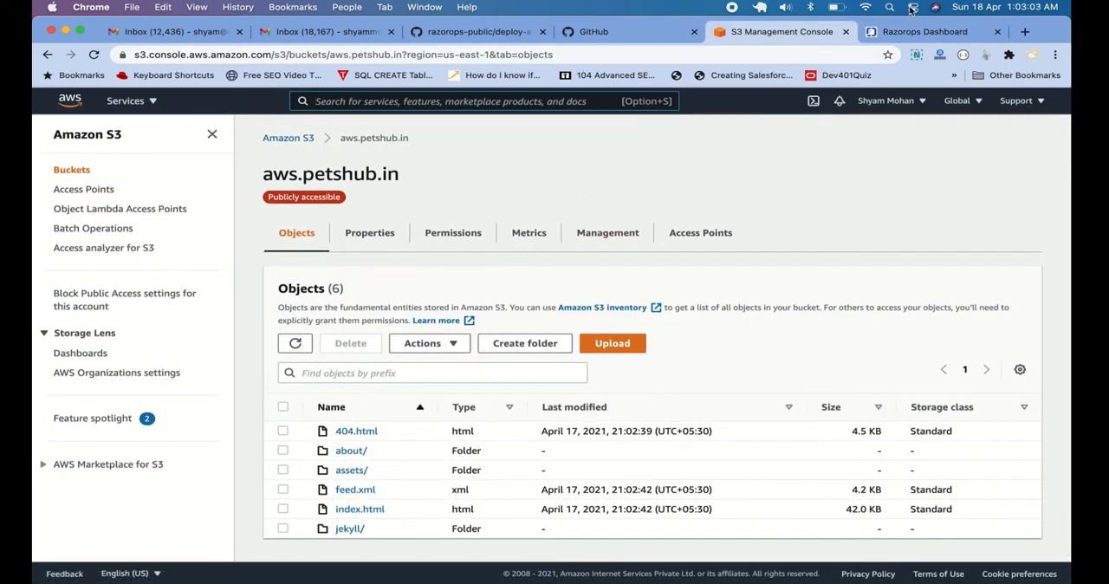
left_click(875, 32)
scroll(810, 216, "down", 1)
scroll(601, 312, "down", 3)
scroll(601, 436, "down", 1)
scroll(601, 436, "up", 5)
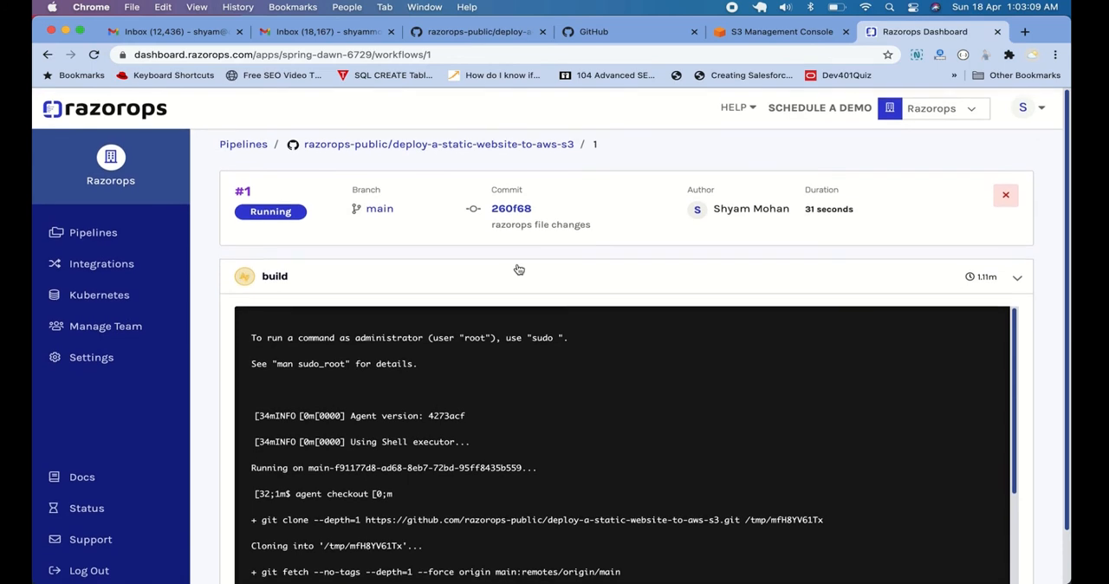
Open the pipeline's environment variables and review the AWS access key ID, bucket name, region and secret access key entries
left_click(433, 149)
left_click(433, 152)
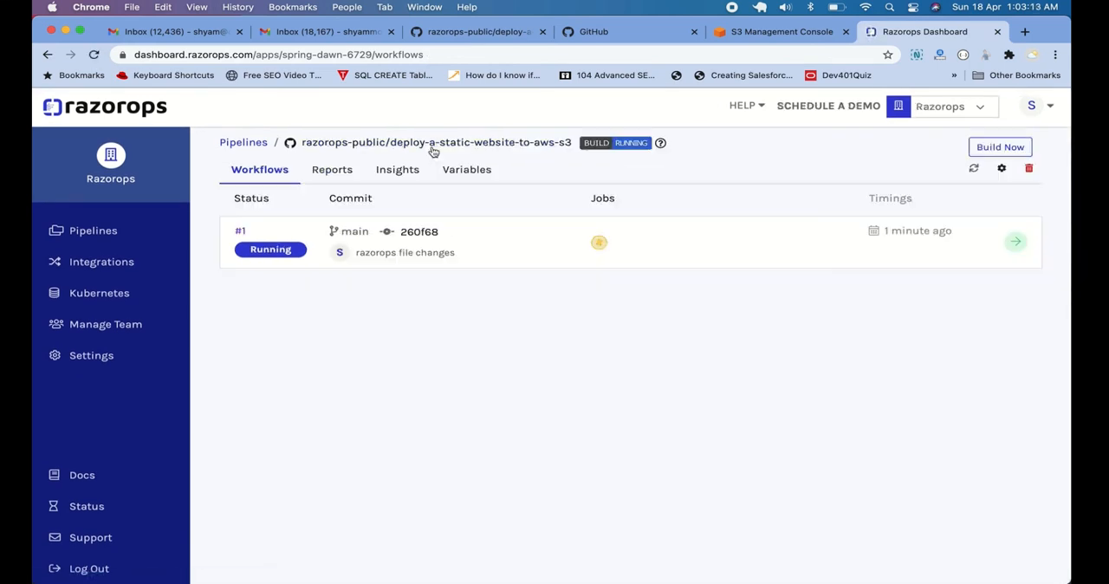
left_click(483, 173)
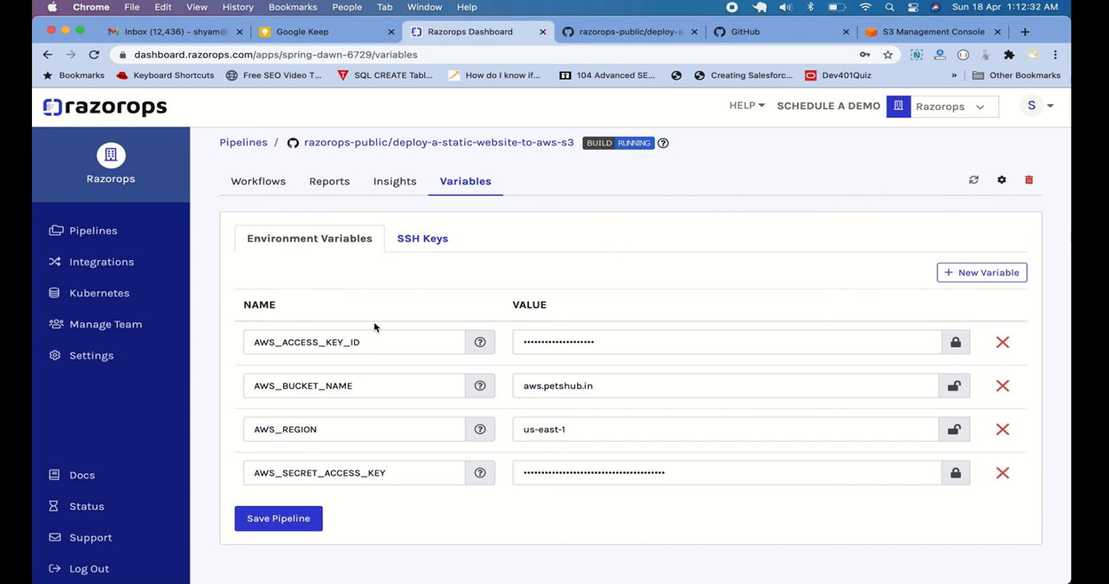
left_click(373, 385)
left_click(584, 384)
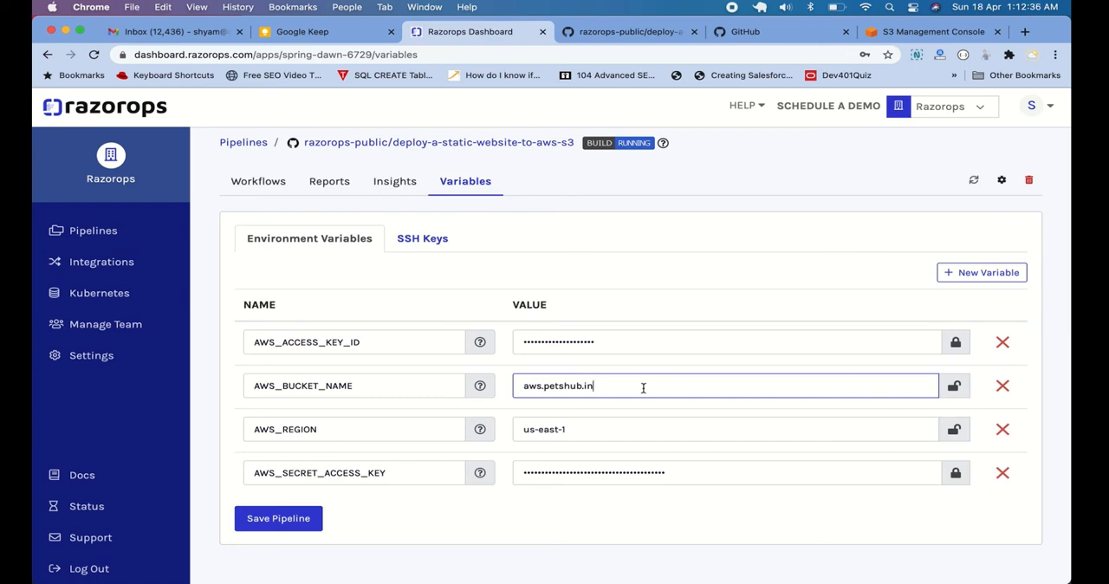
left_click(332, 430)
left_click(579, 429)
left_click(409, 343)
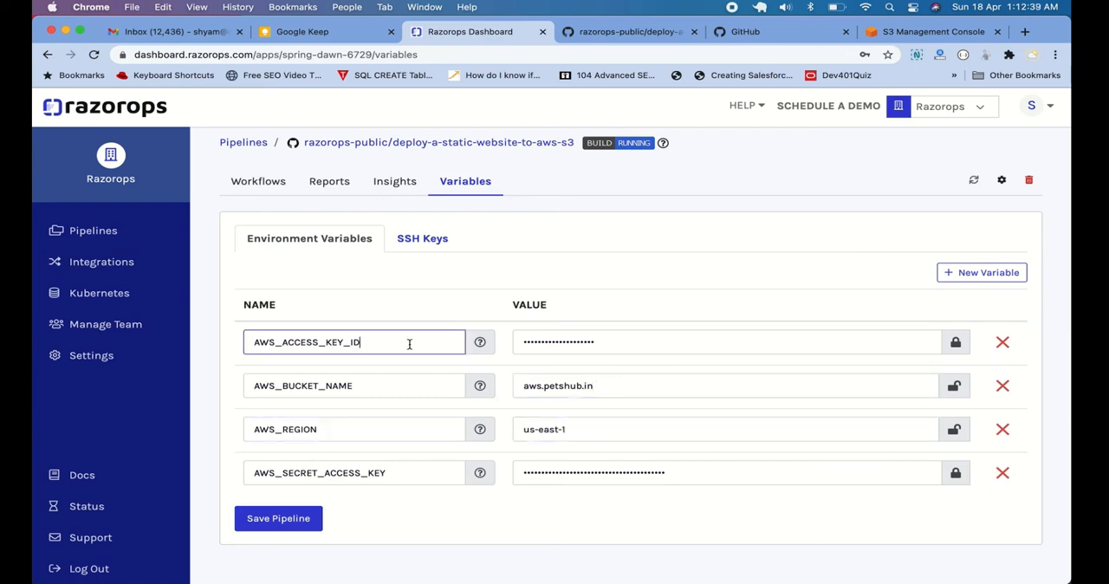
left_click(412, 479)
Mask the values of AWS_REGION and AWS_BUCKET_NAME and save the pipeline
left_click(960, 433)
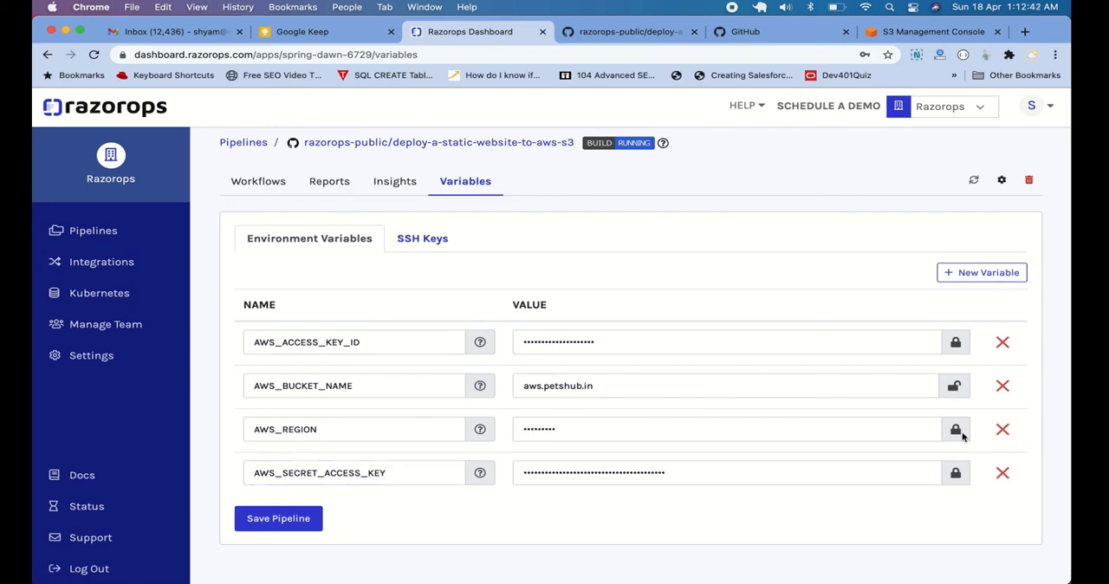
left_click(953, 389)
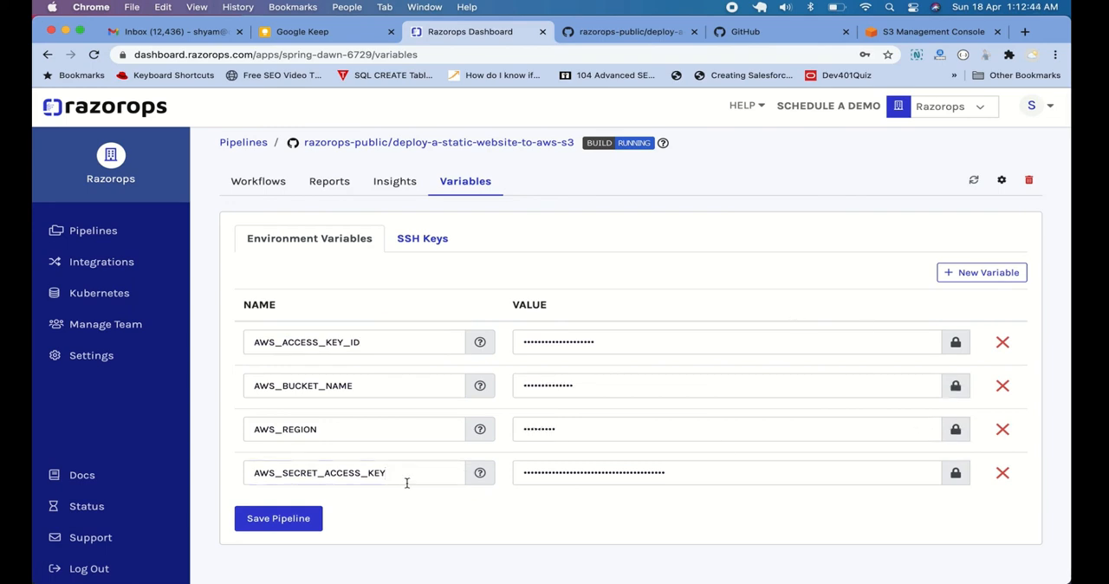
left_click(298, 517)
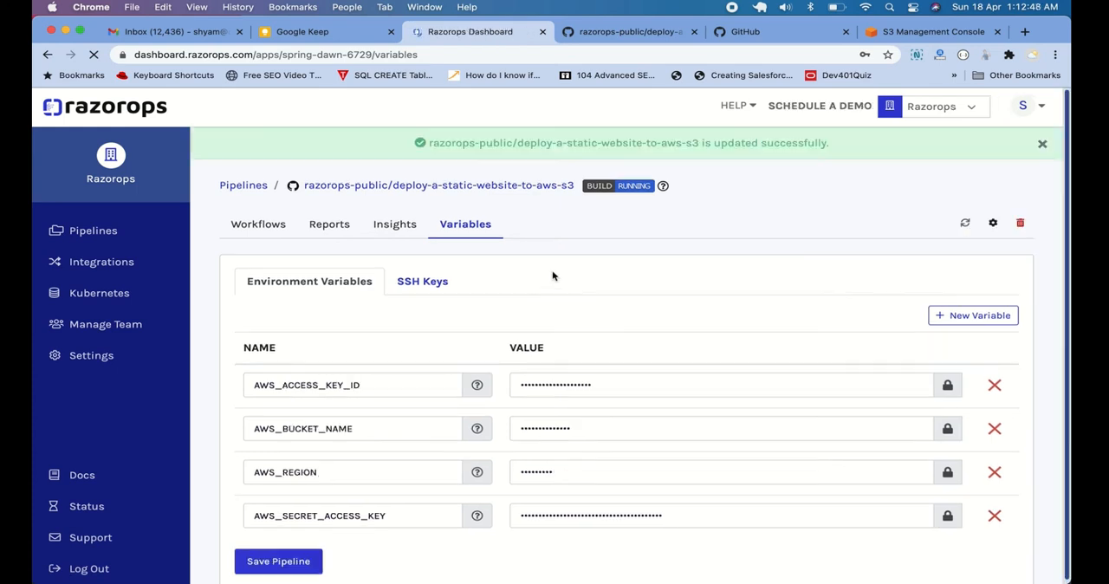
Reopen workflow run #1 and examine the aws s3 rm command and the output at the end of its build log
left_click(260, 224)
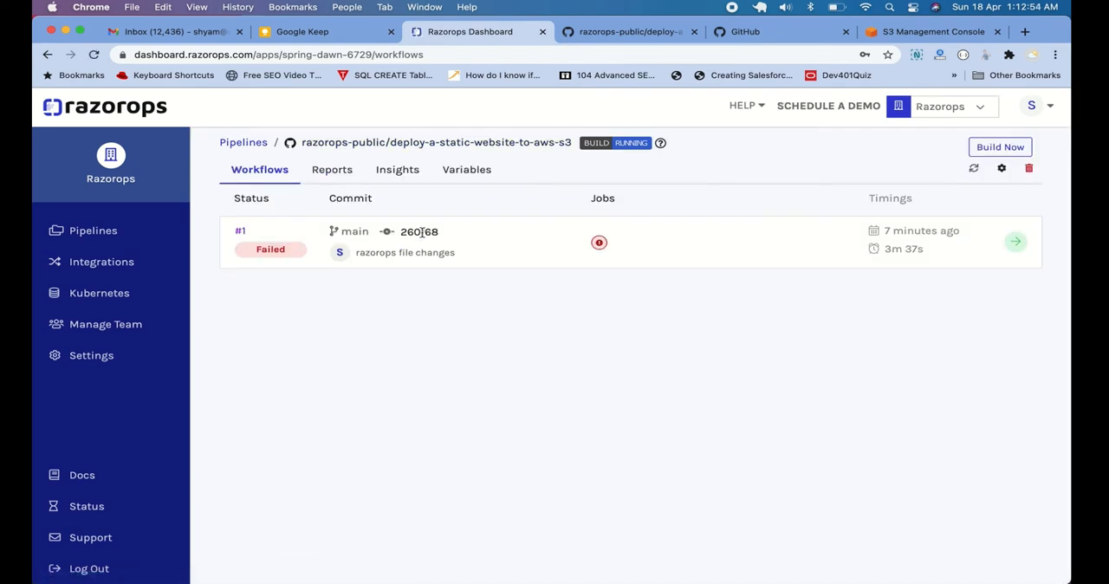
left_click(242, 232)
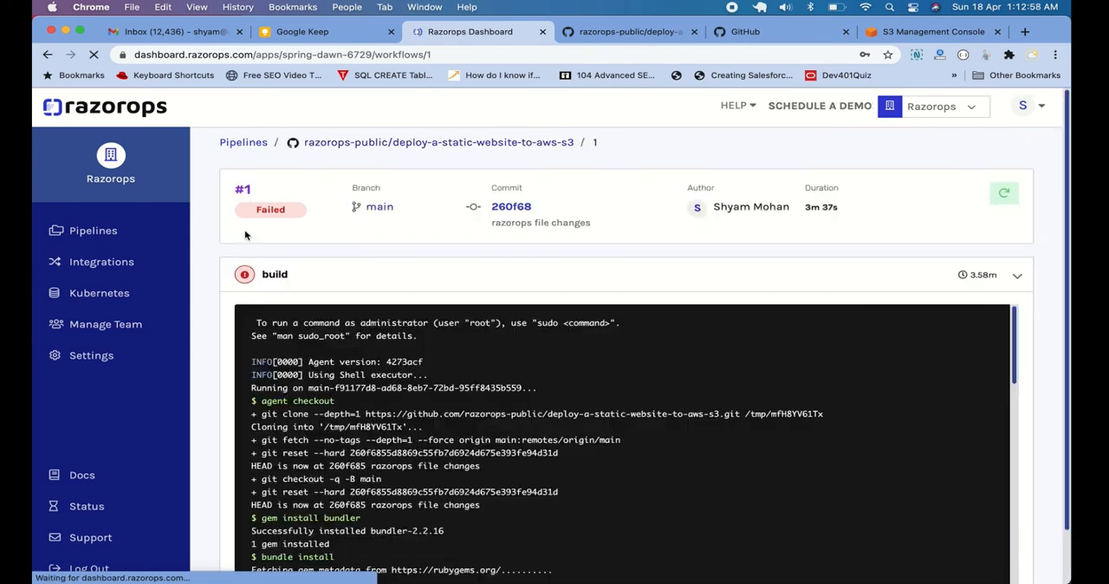
scroll(527, 402, "down", 10)
scroll(527, 402, "down", 10)
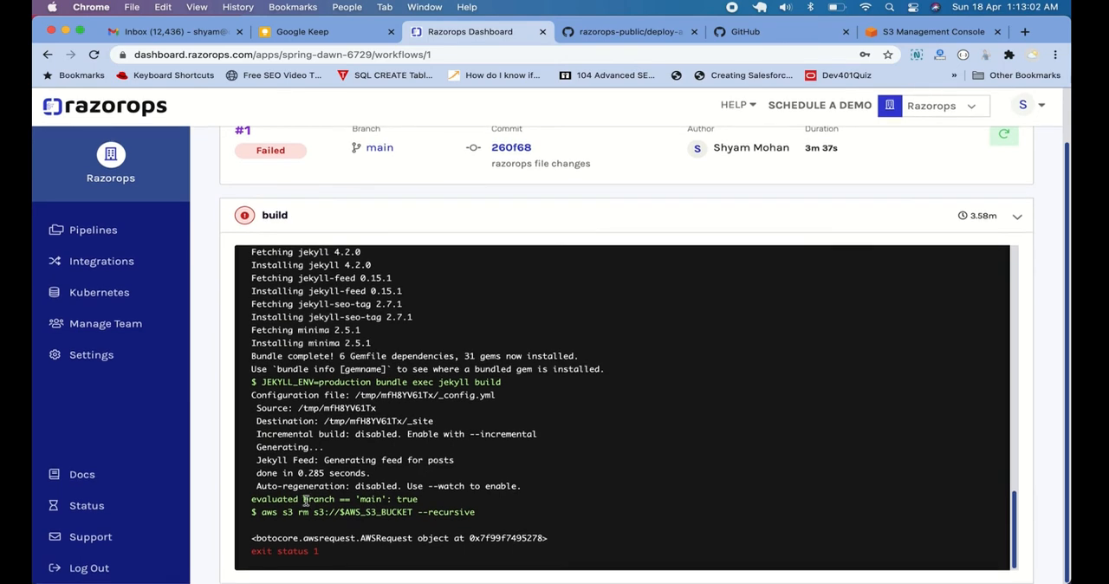
left_click_drag(252, 493, 536, 520)
left_click(534, 520)
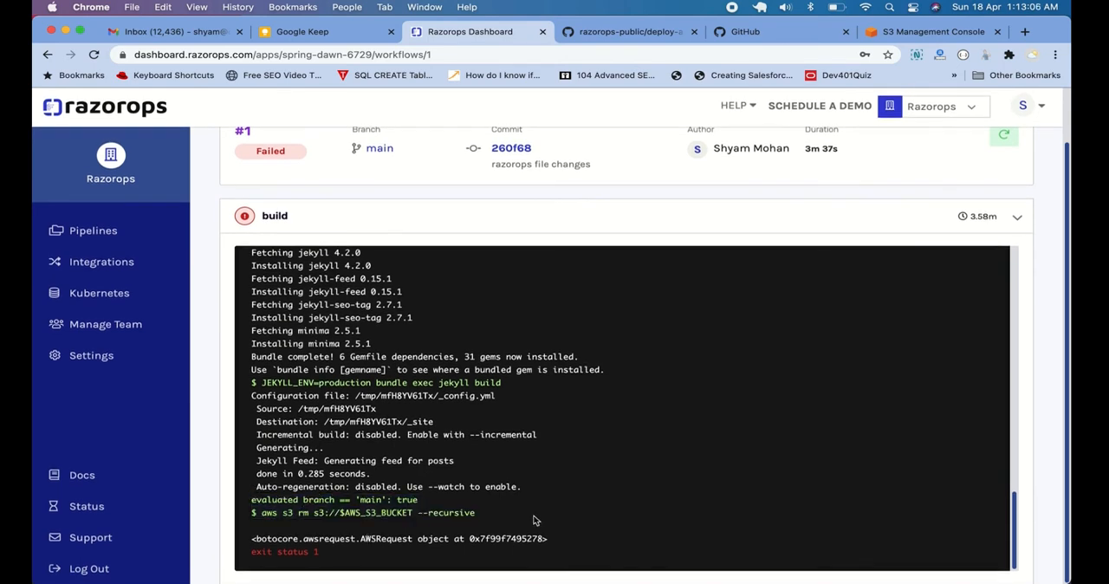
left_click_drag(252, 537, 355, 559)
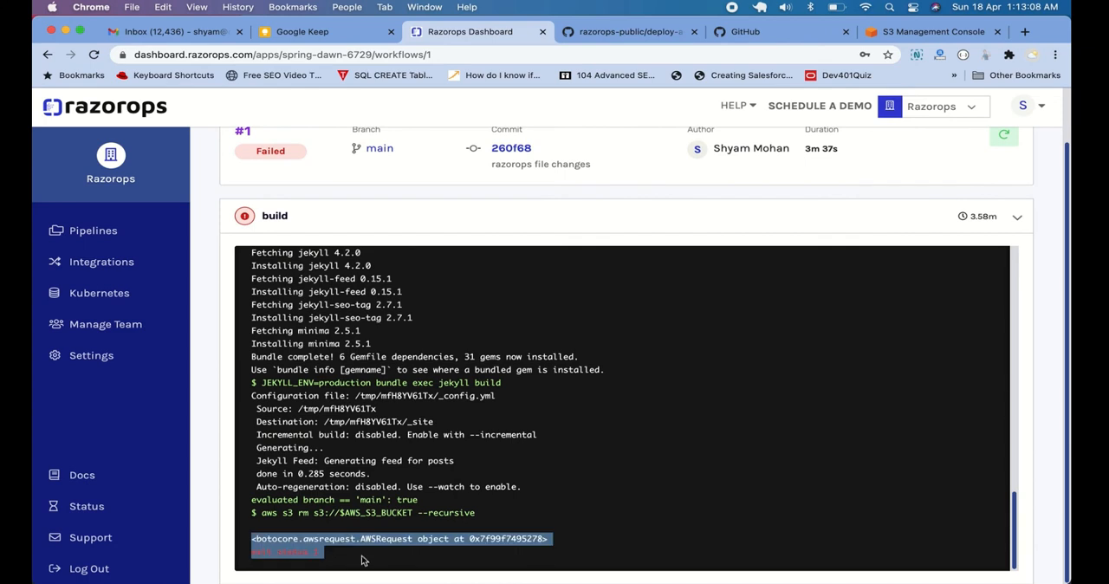
scroll(381, 546, "up", 8)
scroll(436, 506, "up", 10)
Switch to Terminal and stage all changes again with git add
key("super+Tab")
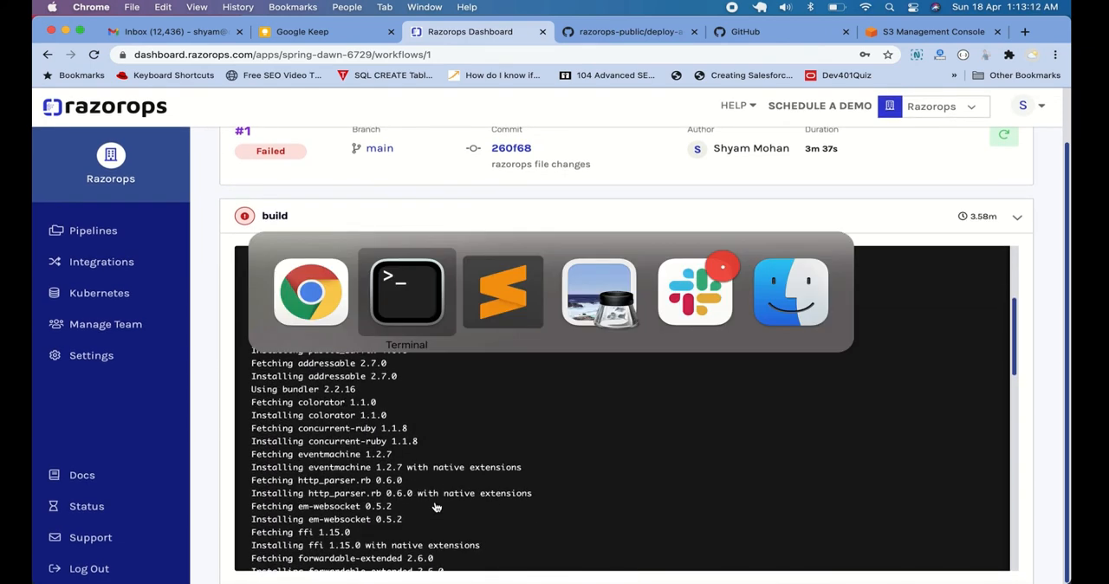
key("super+Tab")
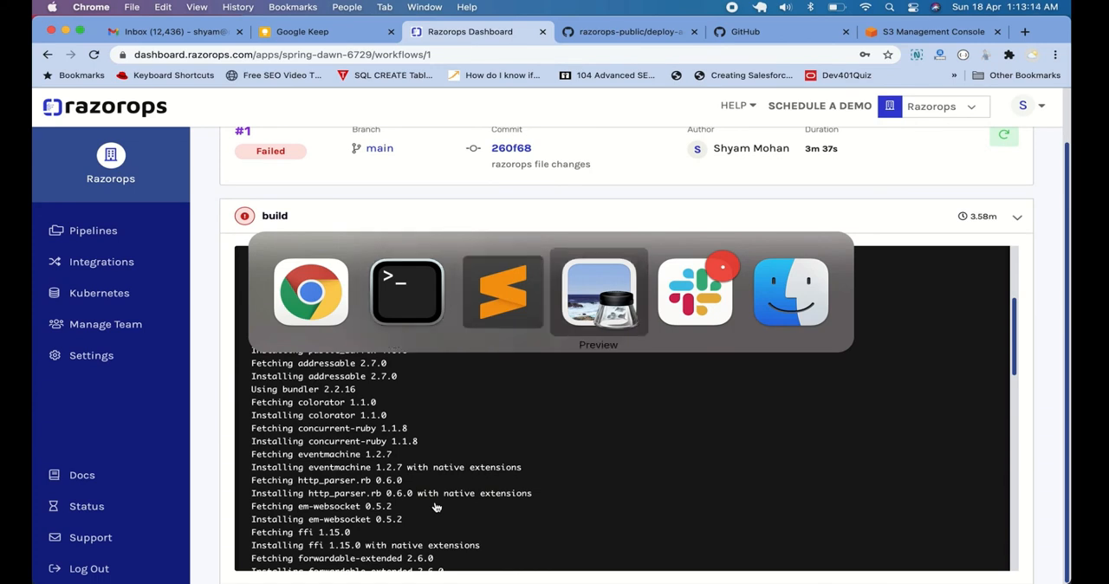
key("super+Tab")
key("super+Tab")
key("super+Tab")
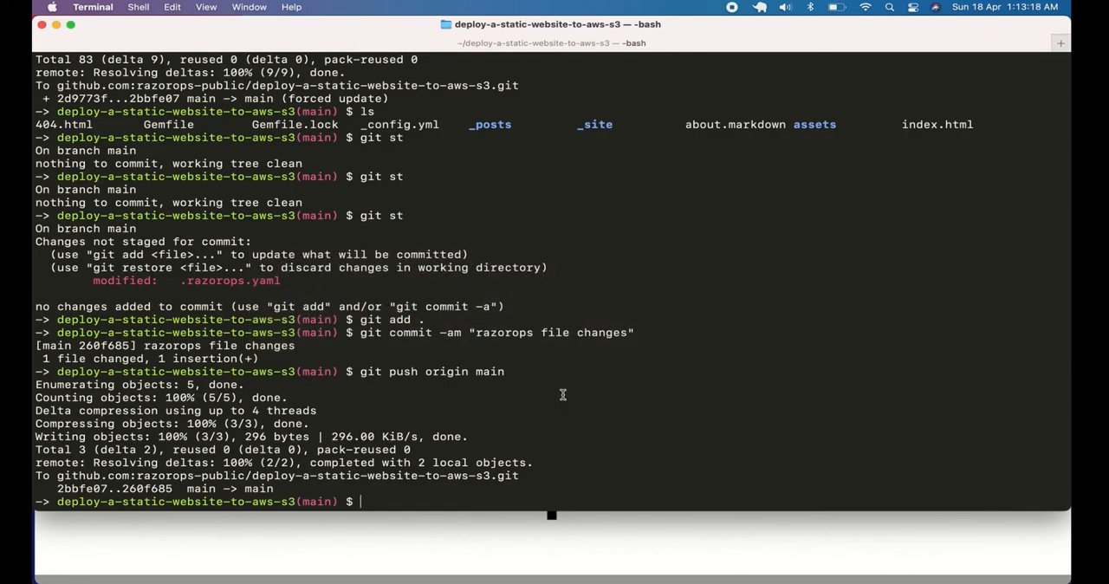
key("Up")
key("Up")
key("Up")
key("Return")
key("Up")
key("Up")
key("Up")
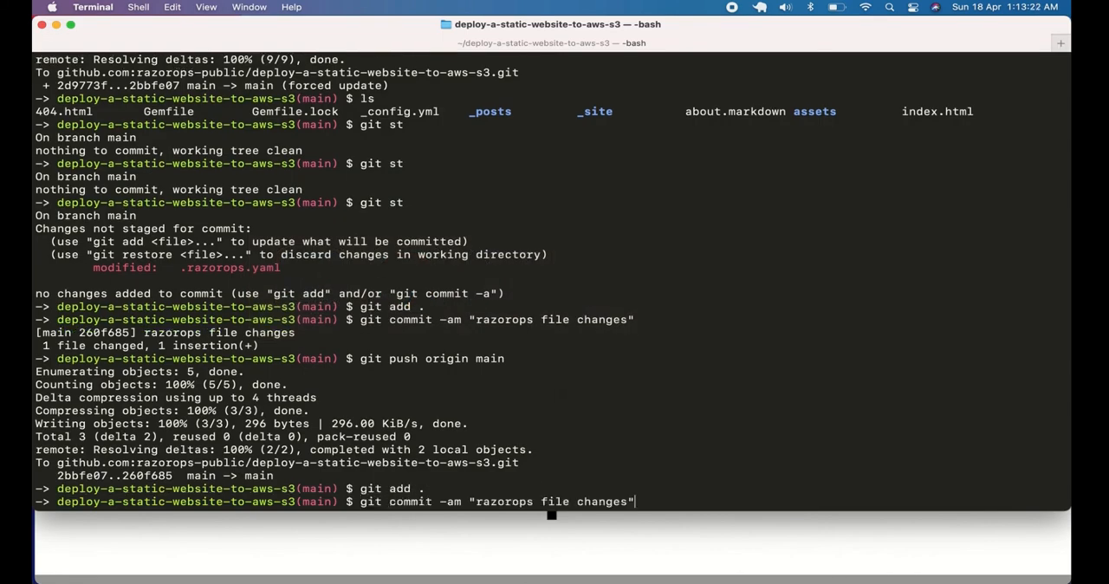
Switch to Sublime Text, delete the extra blank line above the AWS S3 upload comment in .razorops.yaml and save the file
key("super+Tab")
key("super+Tab")
key("super+Tab")
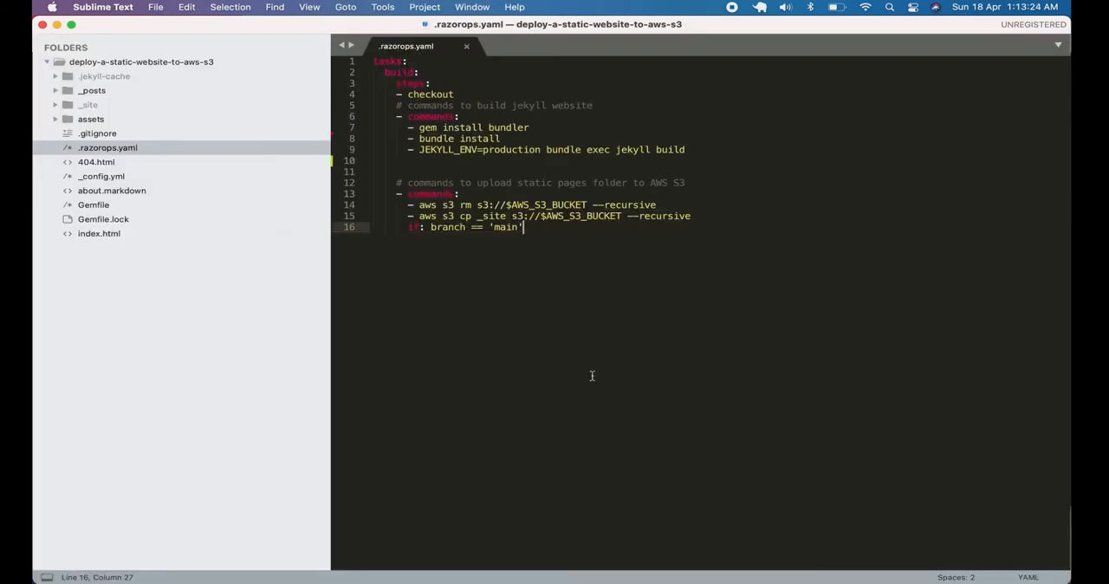
key("Up")
key("Up")
key("Up")
key("Up")
key("Up")
key("BackSpace")
key("super+s")
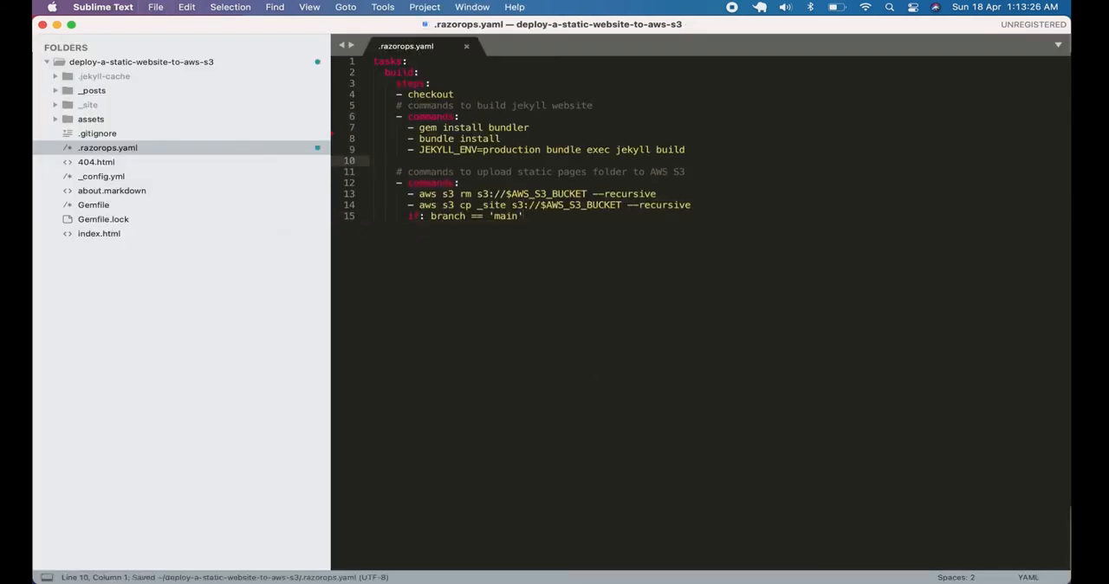
Switch to Terminal and stage the edited .razorops.yaml with git add
key("super+Tab")
key("Up")
key("Up")
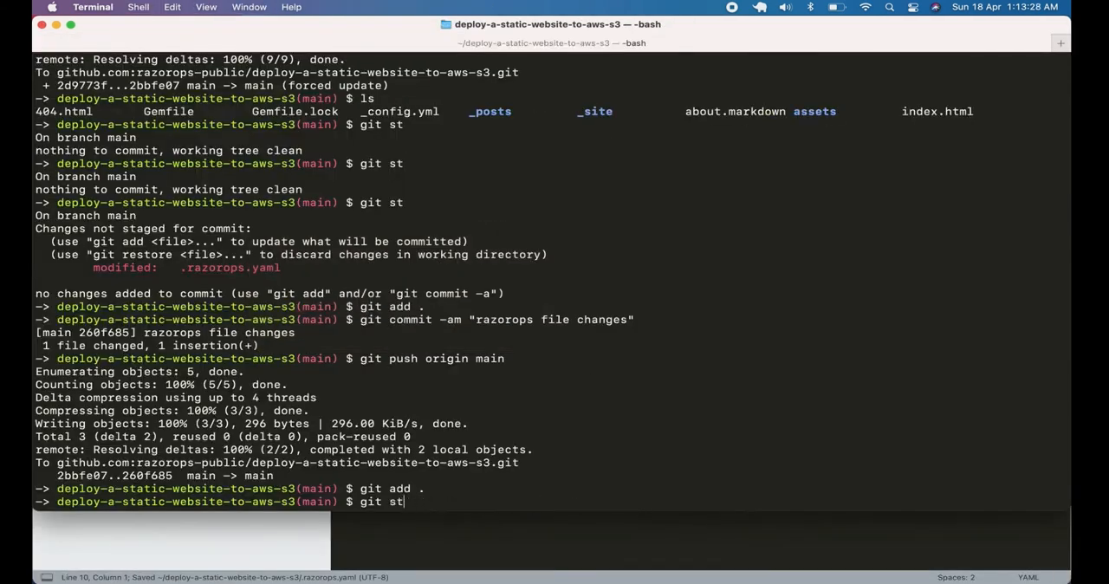
key("Down")
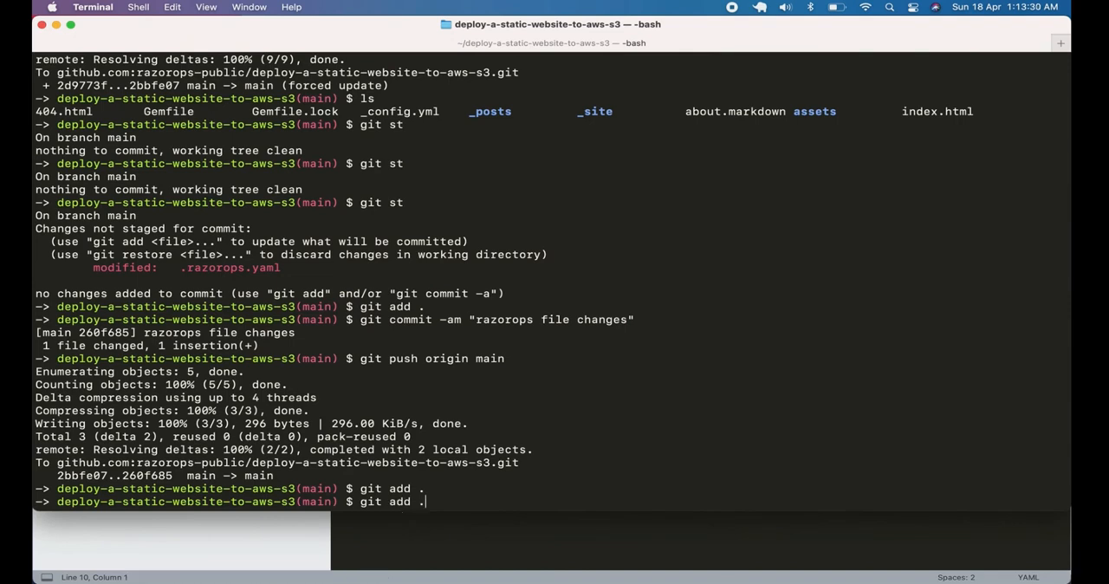
key("Return")
Commit the staged change with git commit -am "razorops file changes"
key("Up")
key("Up")
key("Up")
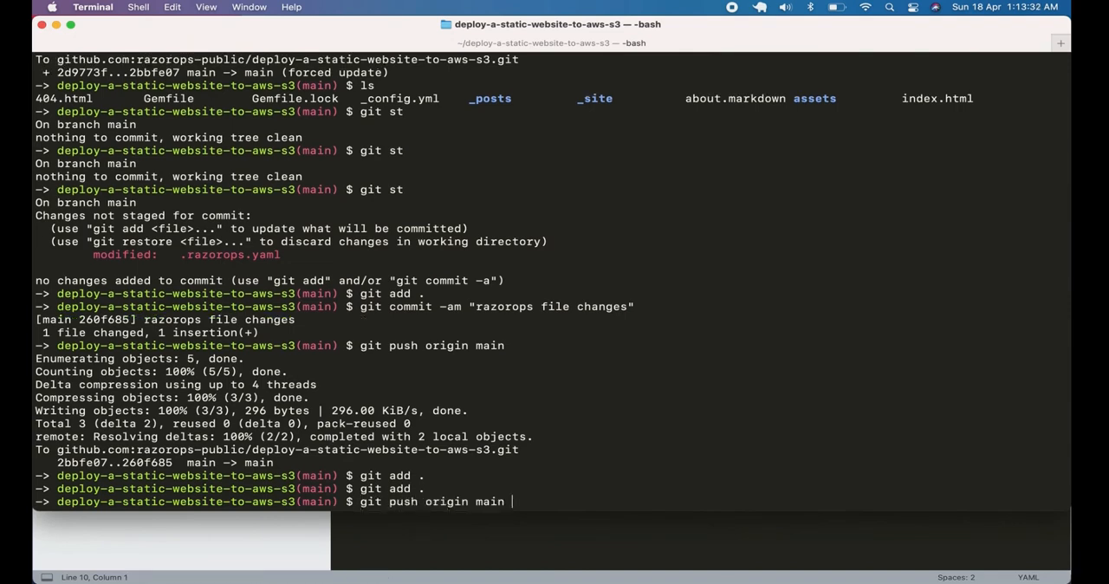
key("Up")
key("Return")
Push the new commit to GitHub with git push origin main
key("Up")
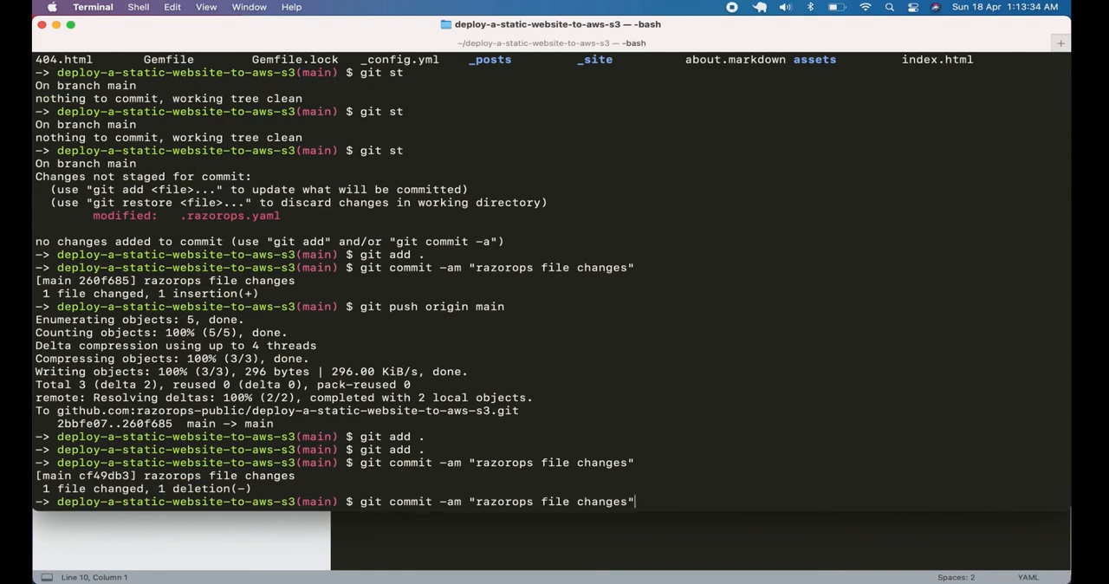
key("Up")
key("Up")
key("Up")
key("Return")
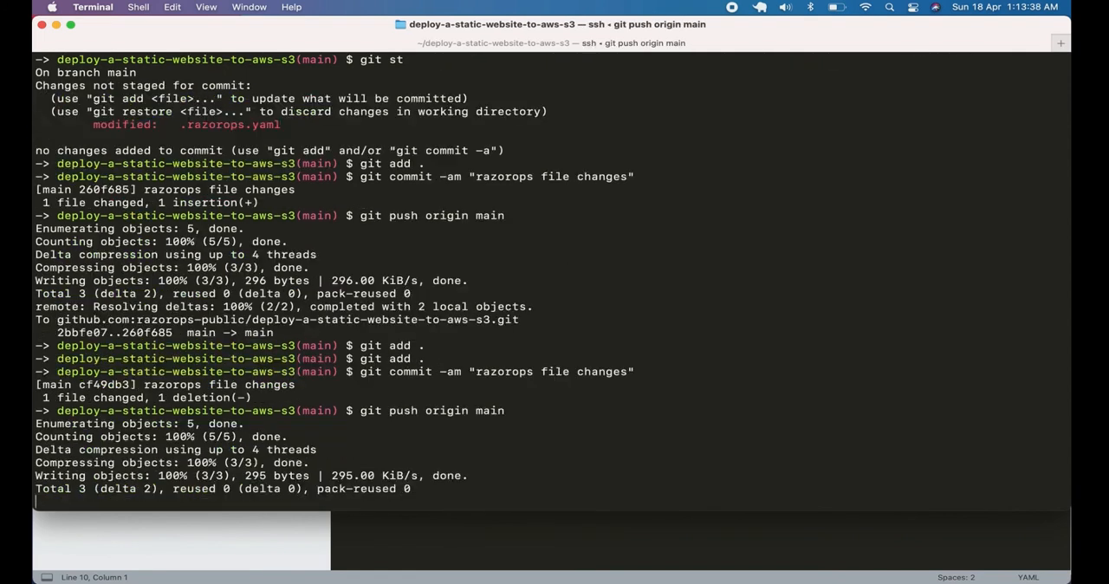
Switch to Chrome and open workflow run #2 of the deploy-a-static-website-to-aws-s3 pipeline
key("super+Tab")
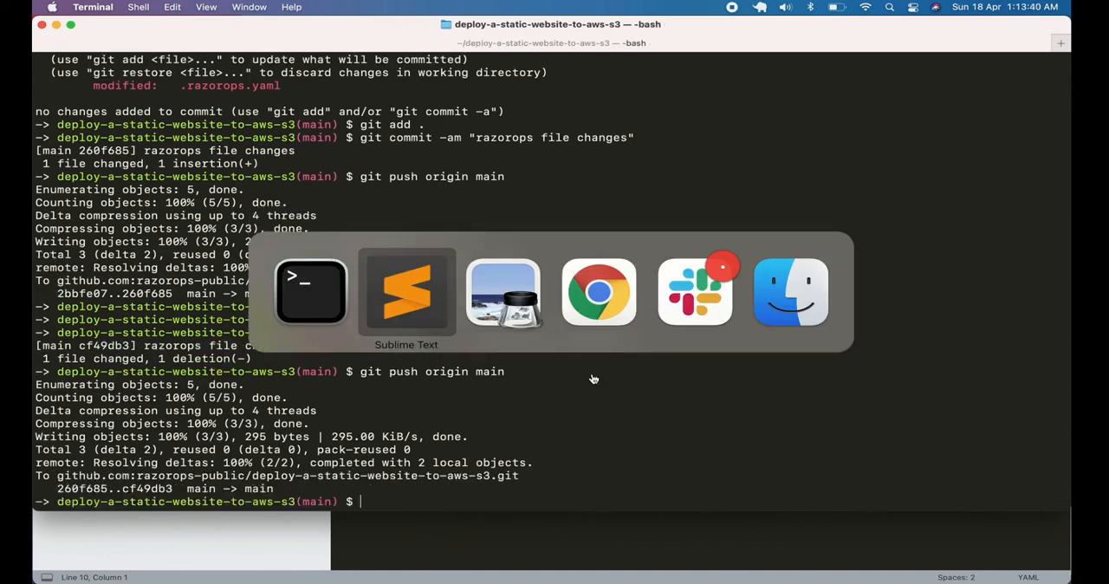
key("super+Tab")
key("super+Tab")
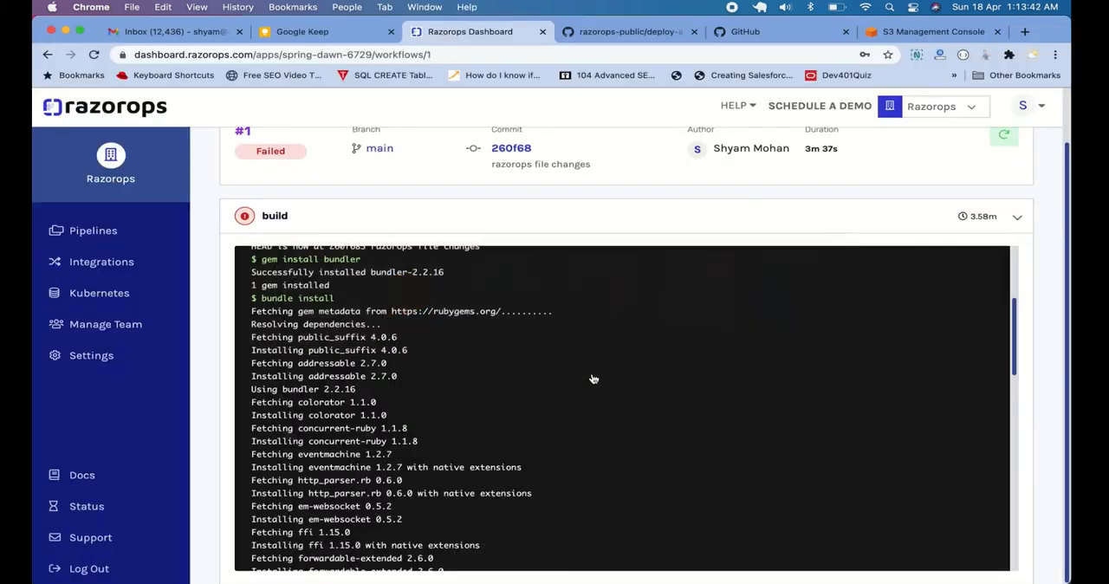
scroll(482, 202, "up", 2)
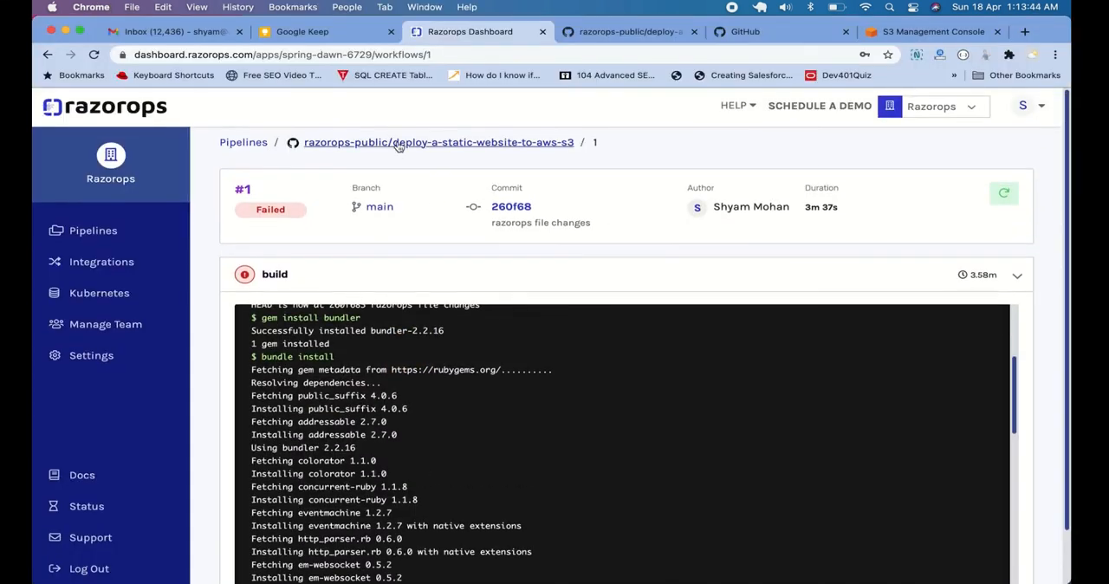
left_click(398, 146)
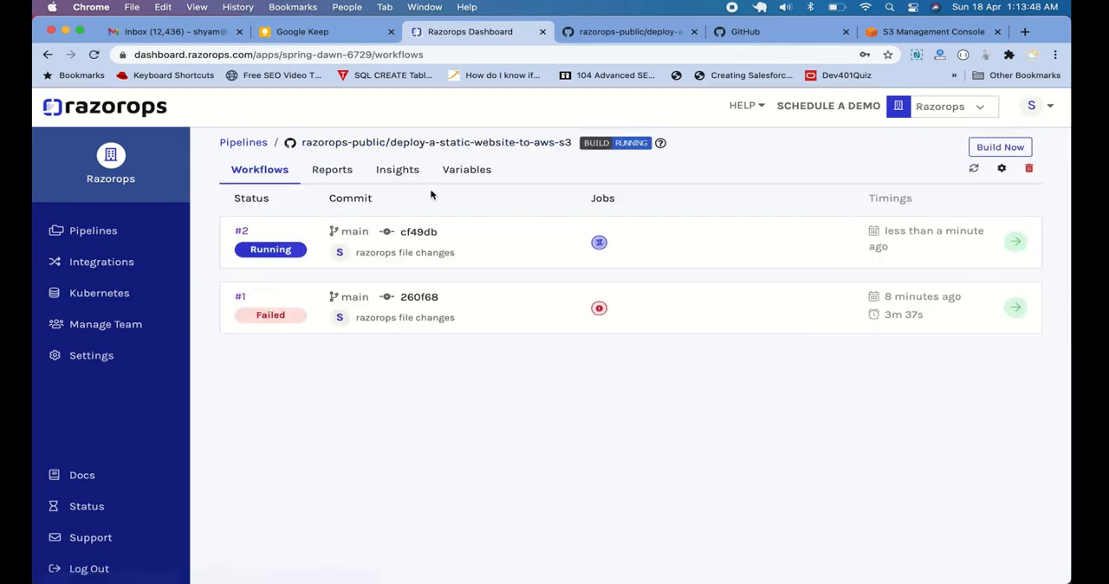
left_click(241, 230)
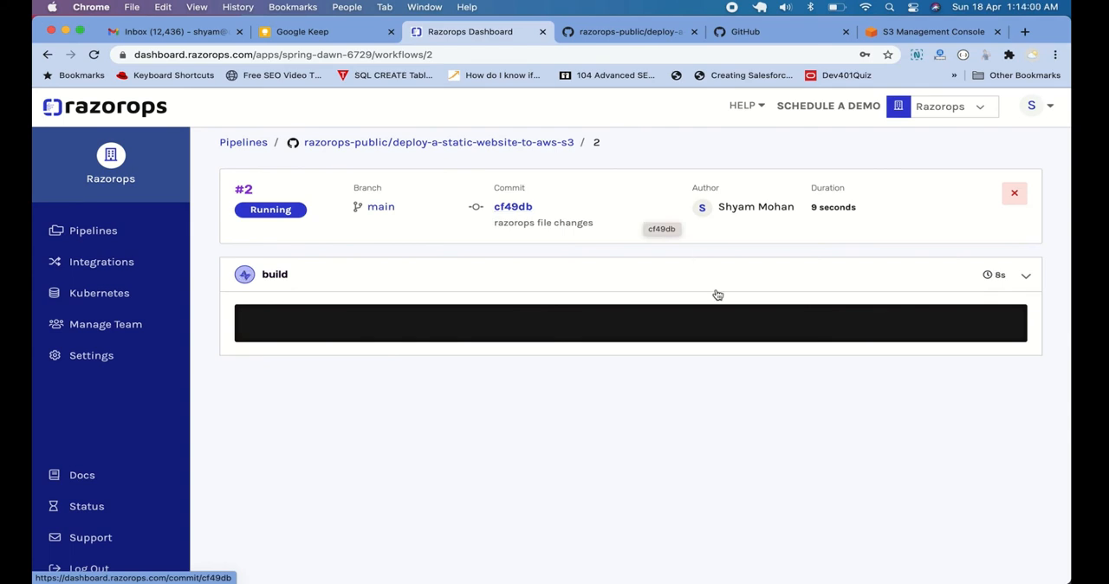
Switch to Sublime Text and review the Jekyll build commands and the S3 upload commands in .razorops.yaml
key("super+Tab")
key("super+Tab")
left_click(511, 173)
left_click(467, 149)
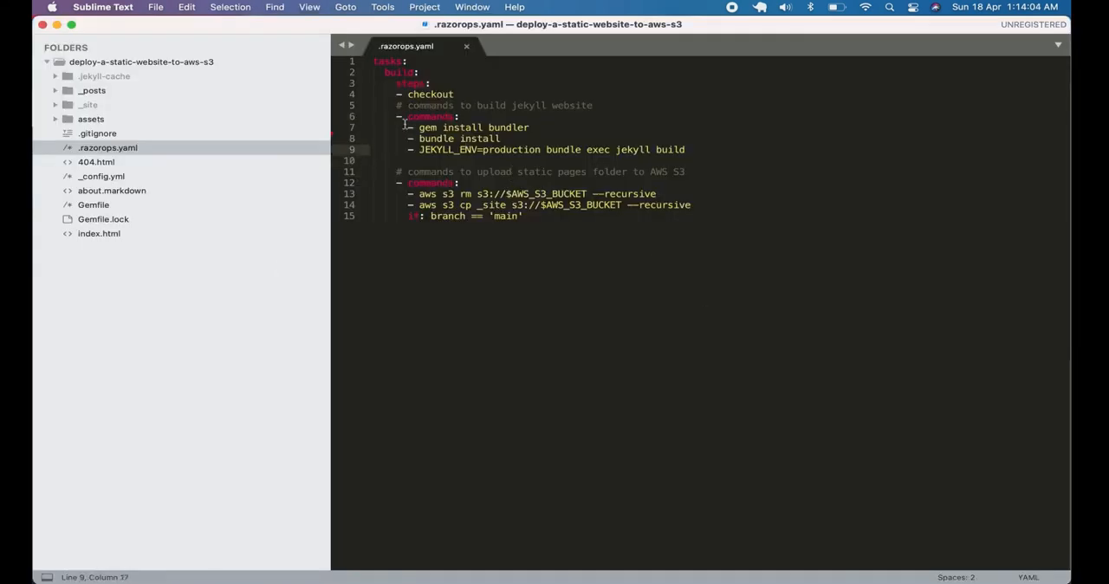
left_click_drag(405, 125, 764, 167)
left_click(765, 170)
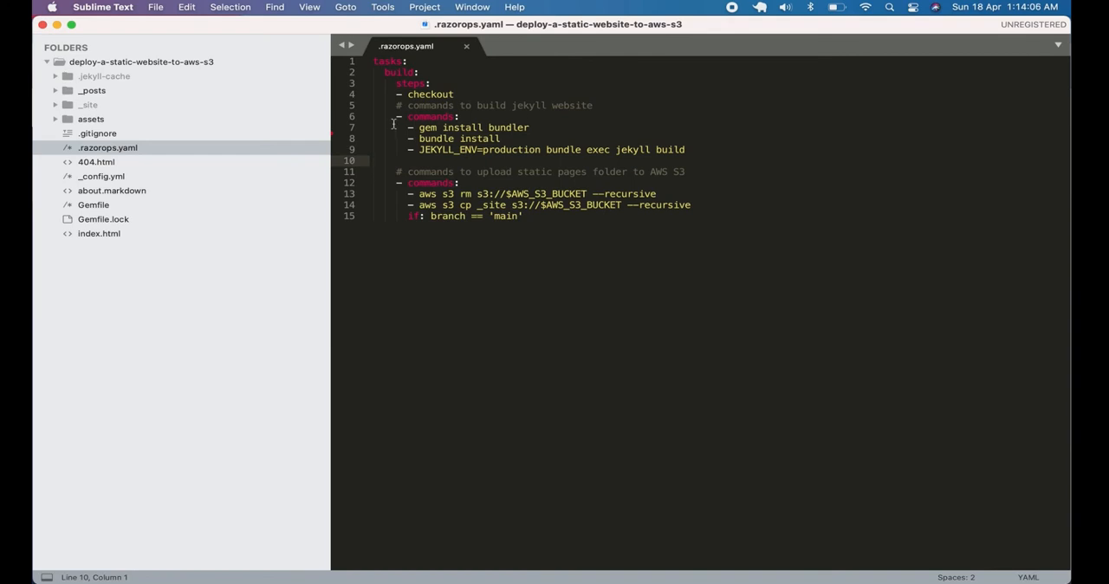
left_click_drag(390, 116, 697, 149)
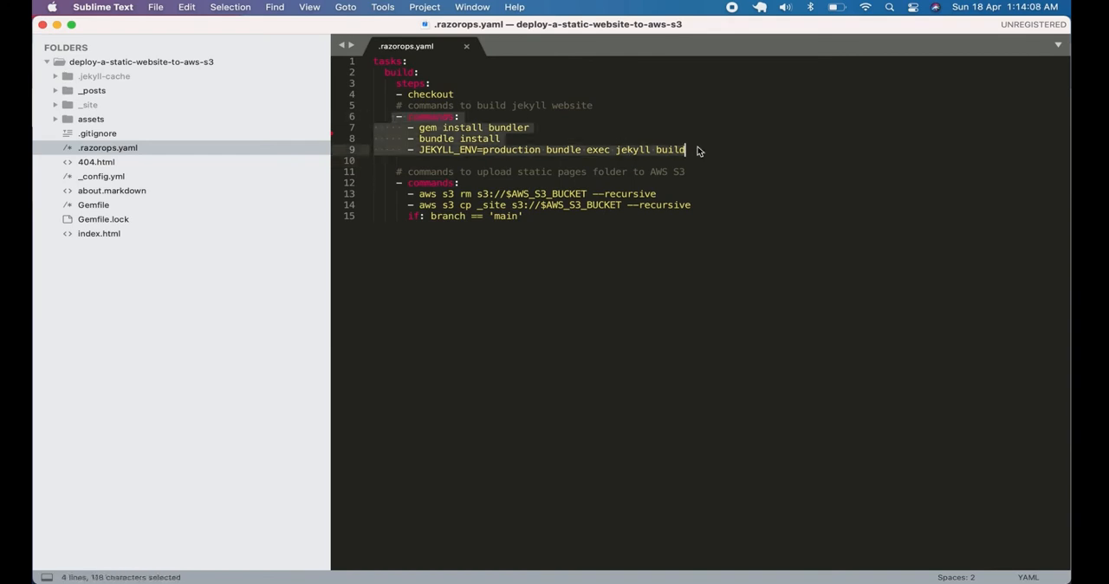
left_click_drag(396, 183, 572, 224)
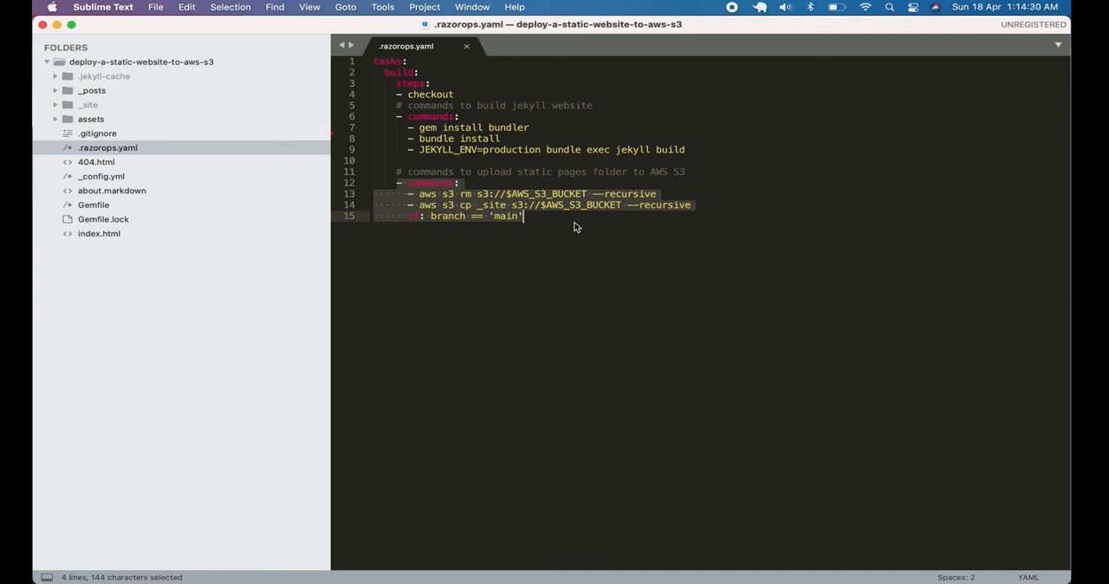
left_click(592, 225)
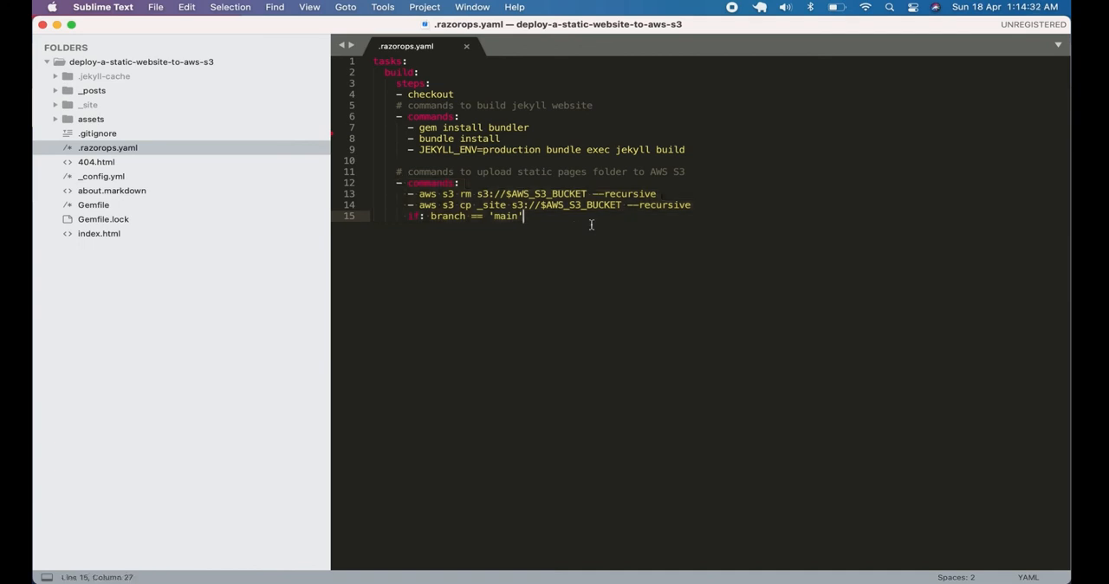
Switch back to Chrome and follow the progress of the build log for workflow run #2
key("super+Tab")
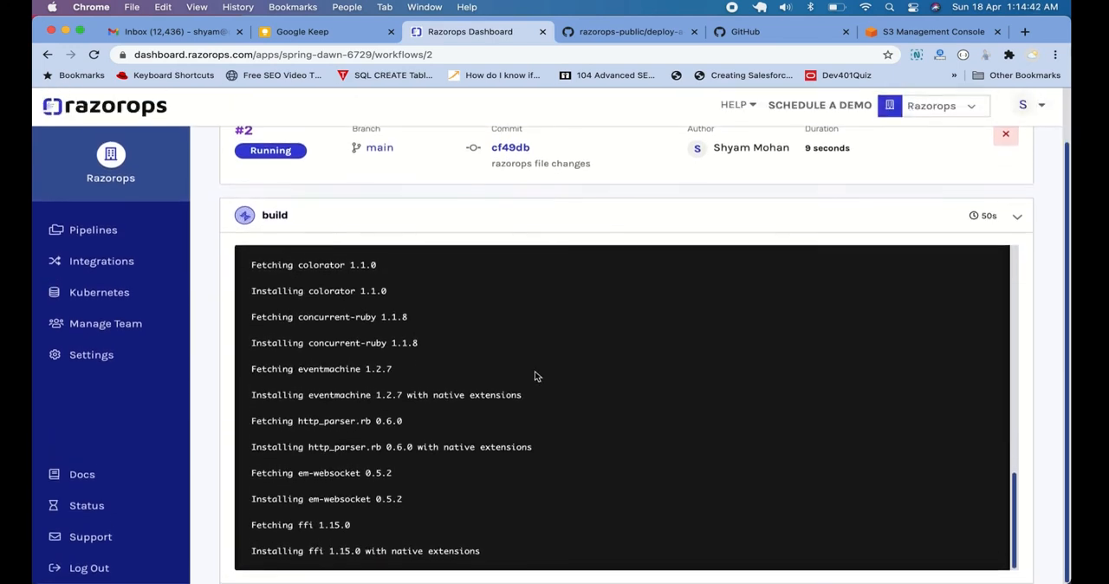
scroll(535, 377, "up", 1)
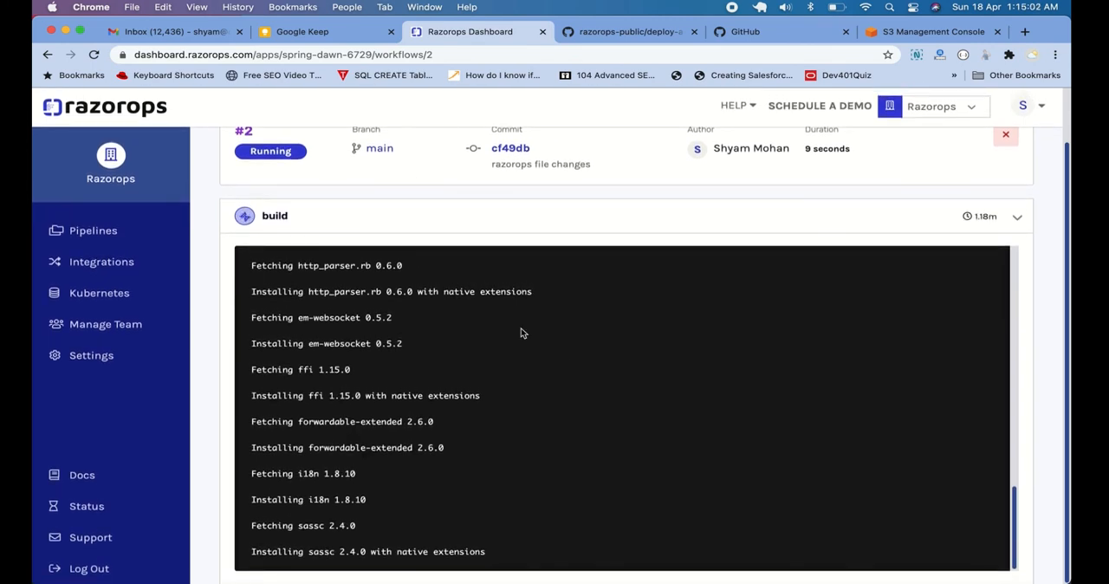
scroll(410, 169, "up", 1)
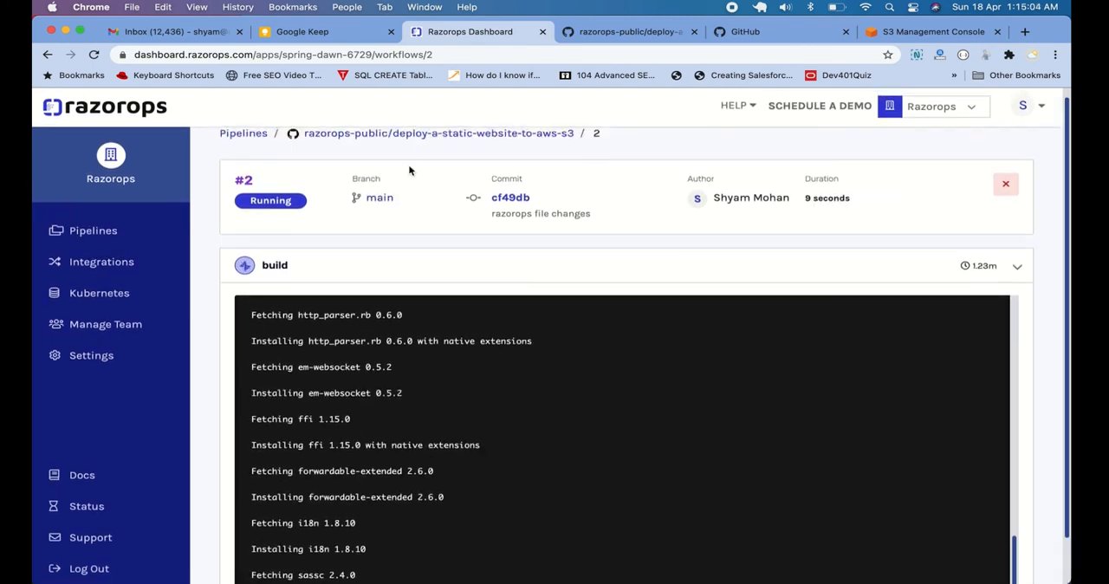
scroll(410, 171, "up", 1)
scroll(416, 186, "down", 1)
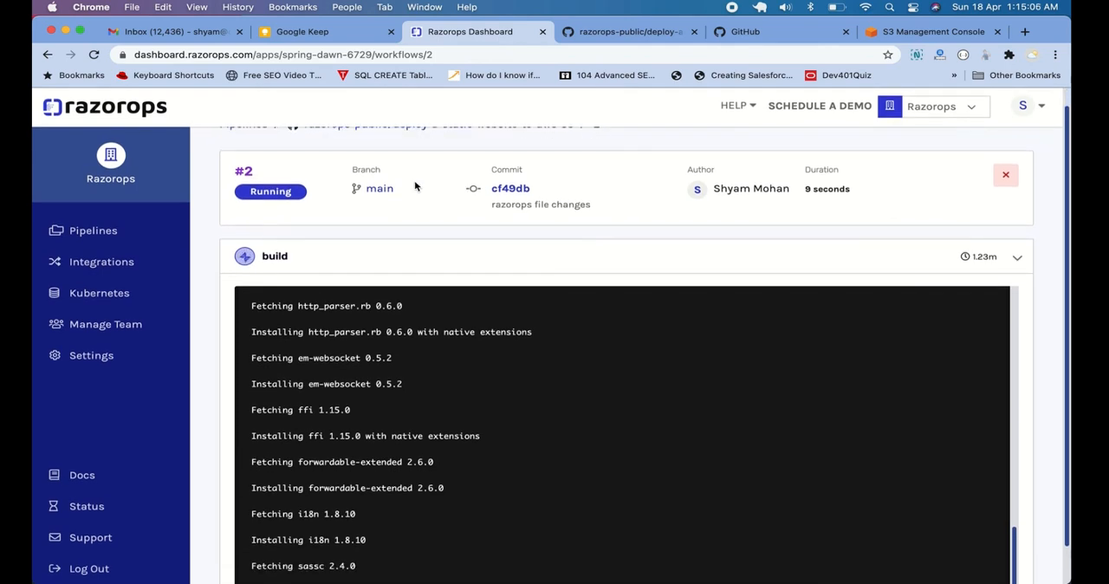
scroll(416, 186, "down", 1)
scroll(414, 180, "down", 1)
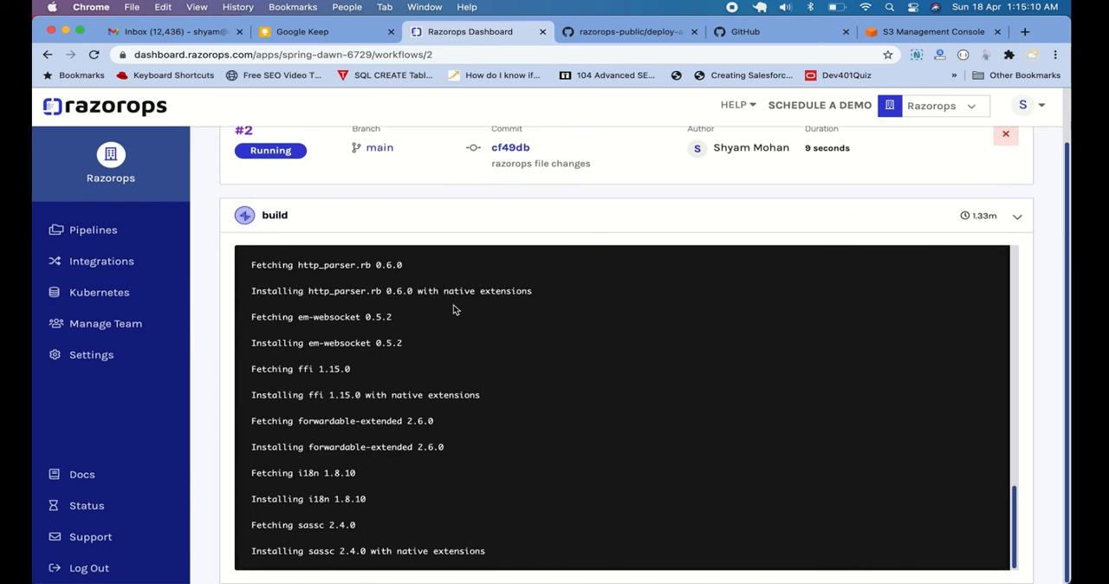
View the pipelines overview, then examine the available version control, container registry, Kubernetes and notification integrations
left_click(110, 241)
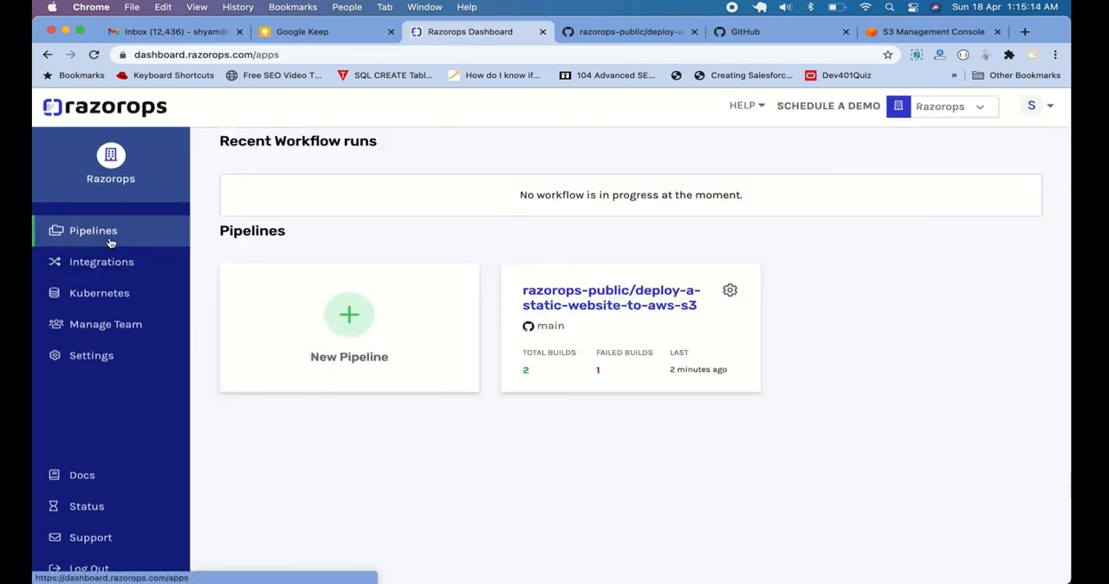
left_click(117, 265)
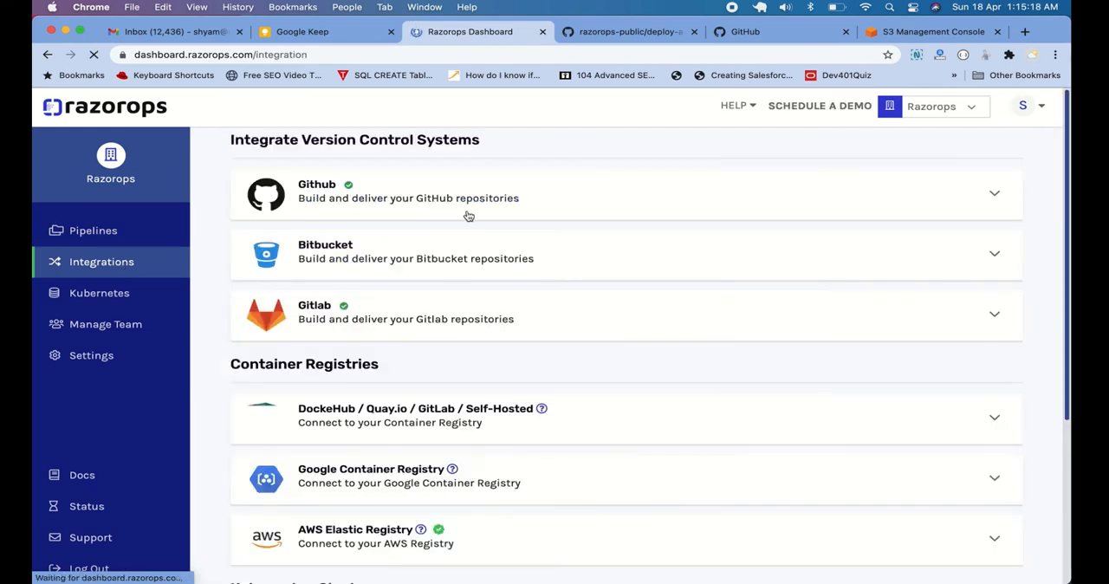
scroll(467, 216, "down", 1)
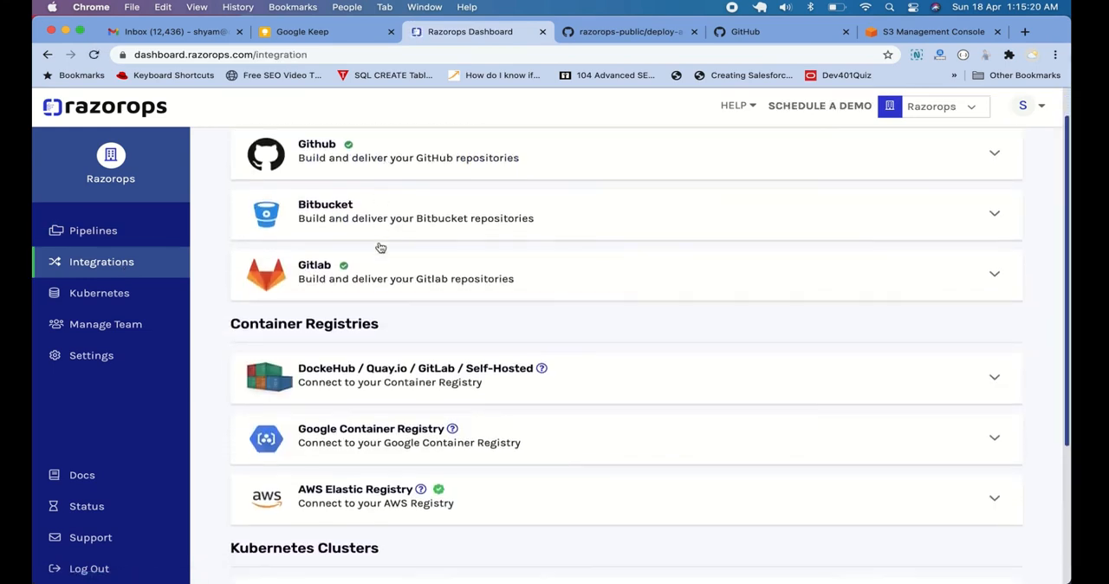
scroll(409, 275, "down", 1)
scroll(409, 275, "down", 1)
scroll(355, 409, "down", 2)
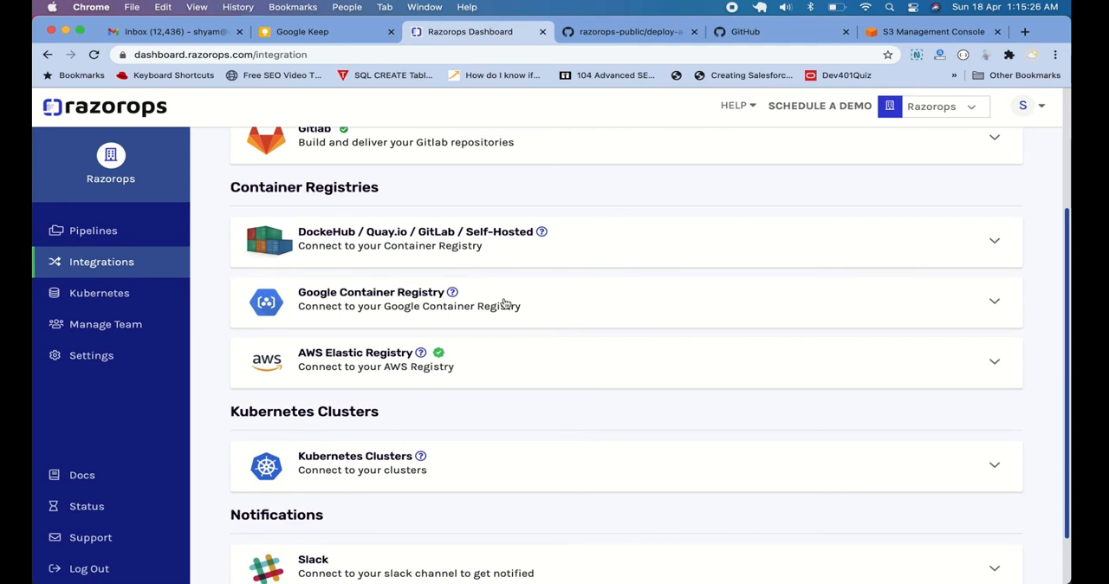
scroll(424, 264, "down", 1)
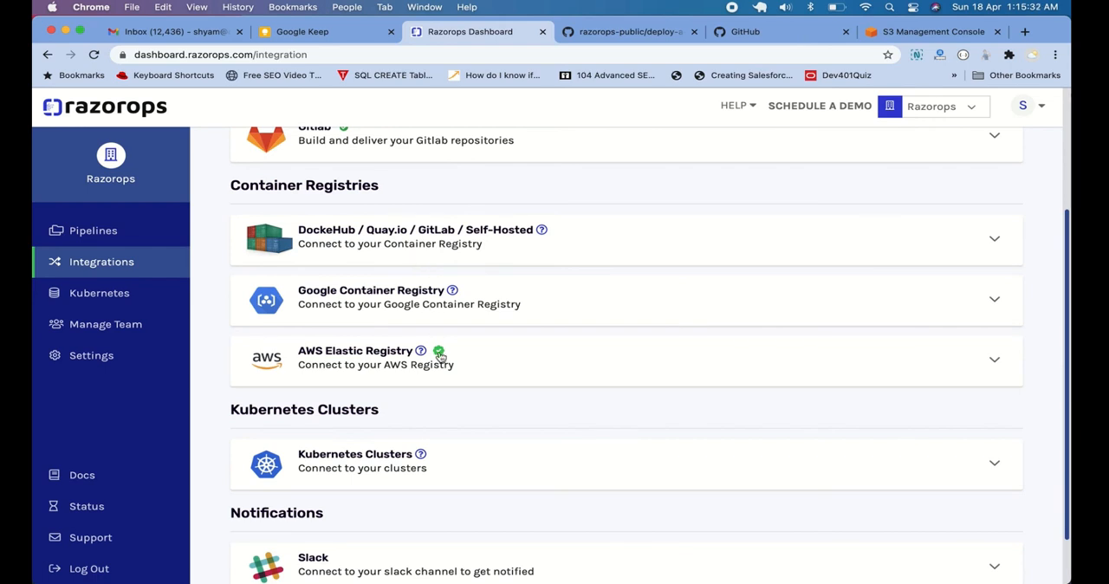
scroll(476, 371, "down", 2)
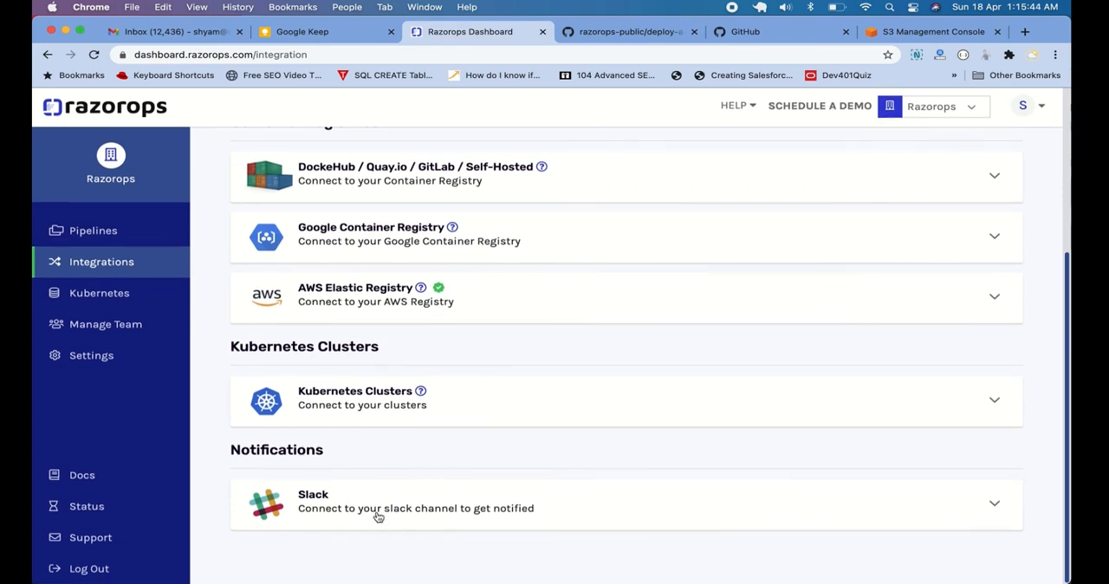
Expand the Slack notification integration to view its connection option
left_click(470, 502)
scroll(491, 509, "down", 2)
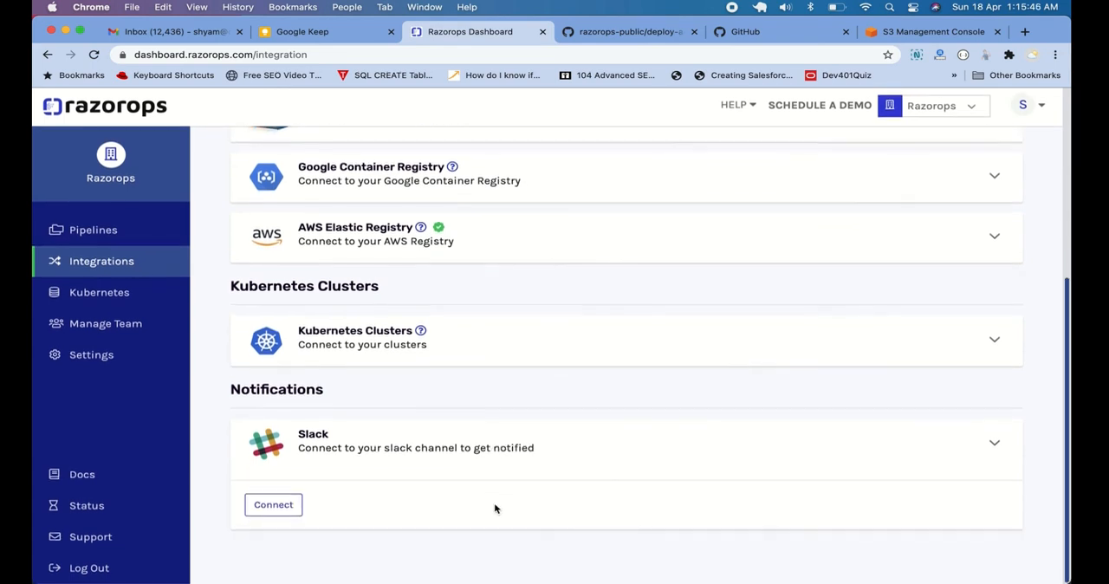
scroll(520, 395, "up", 3)
scroll(520, 394, "down", 3)
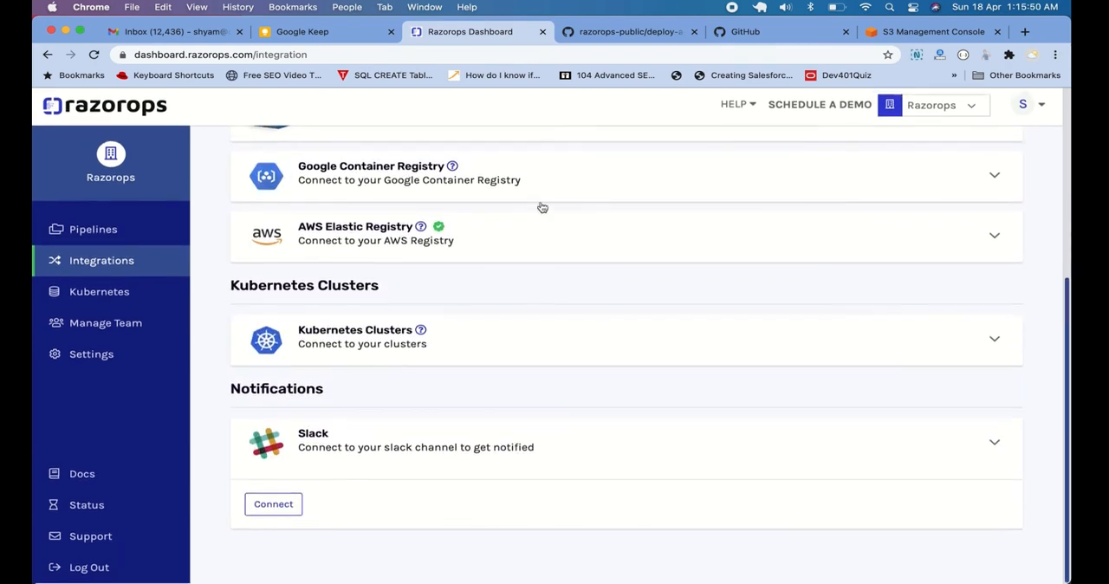
Switch to Slack and review the Razorops build notifications in the transpora-cicd channel
mouse_move(40, 253)
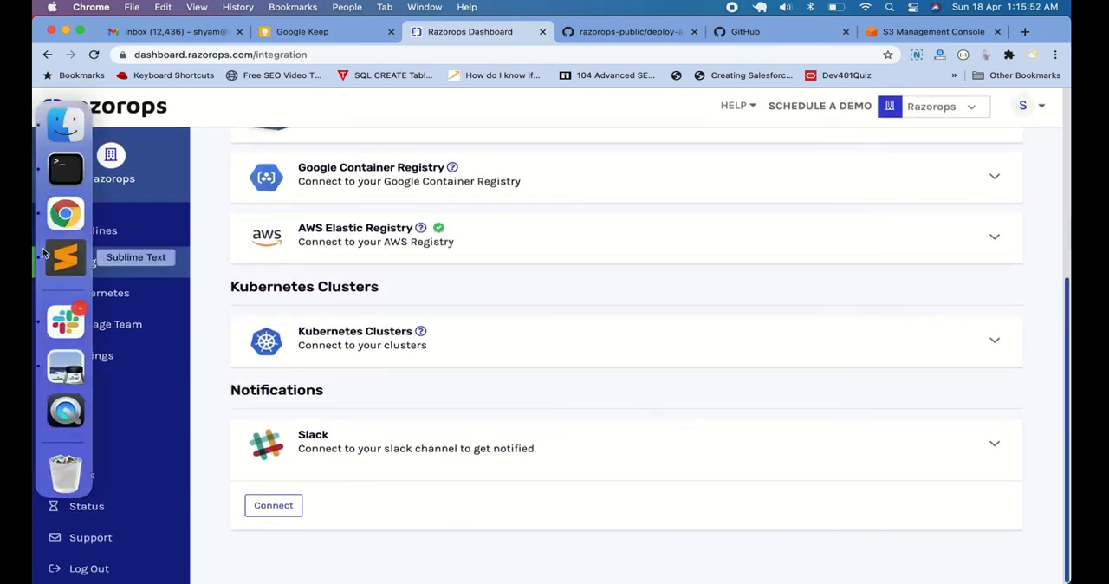
left_click(64, 326)
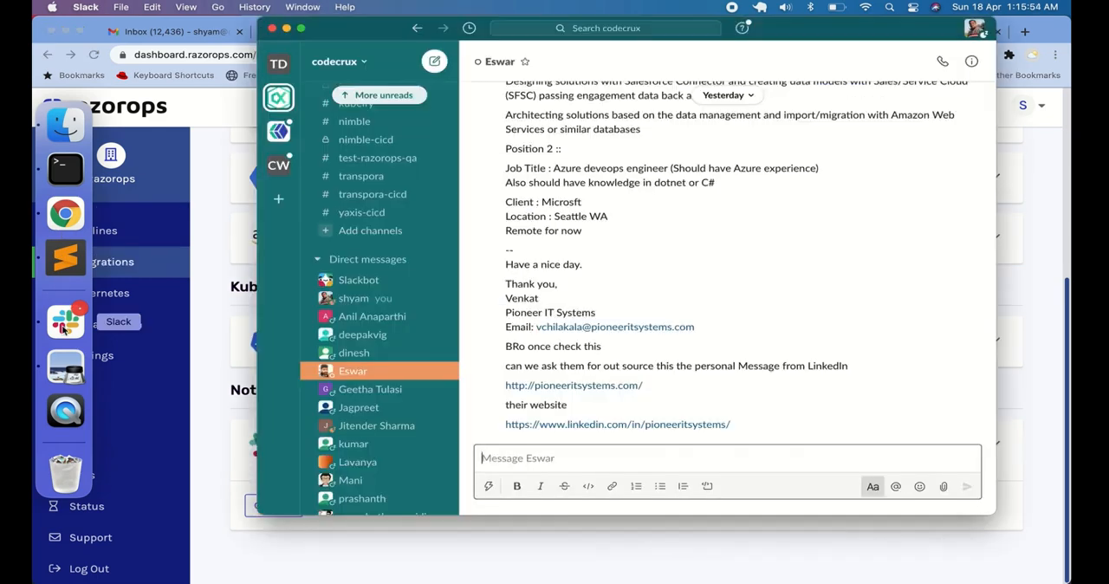
scroll(430, 226, "up", 3)
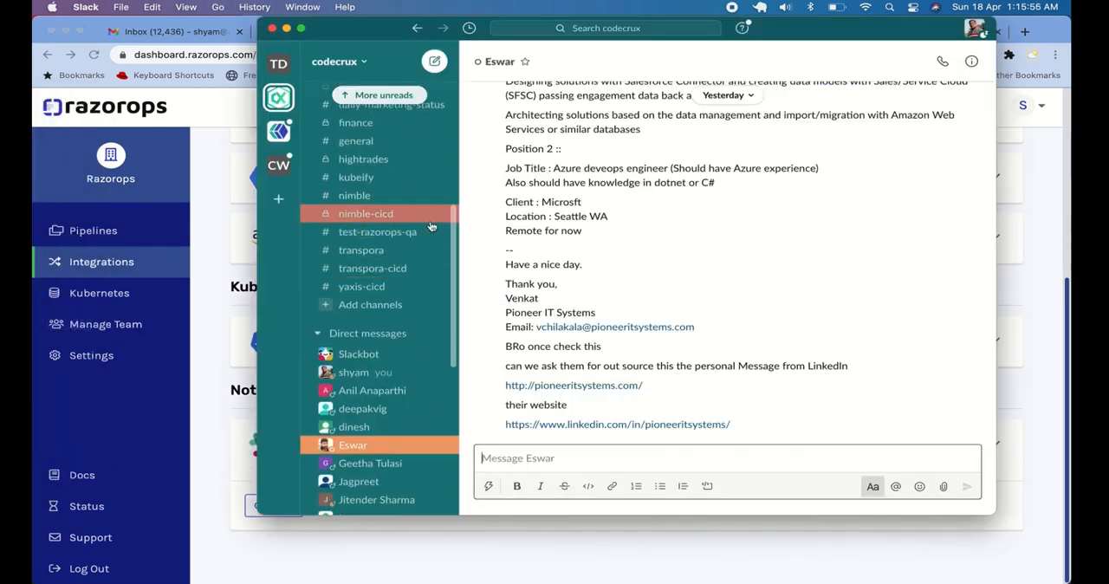
scroll(431, 226, "up", 10)
scroll(412, 313, "down", 6)
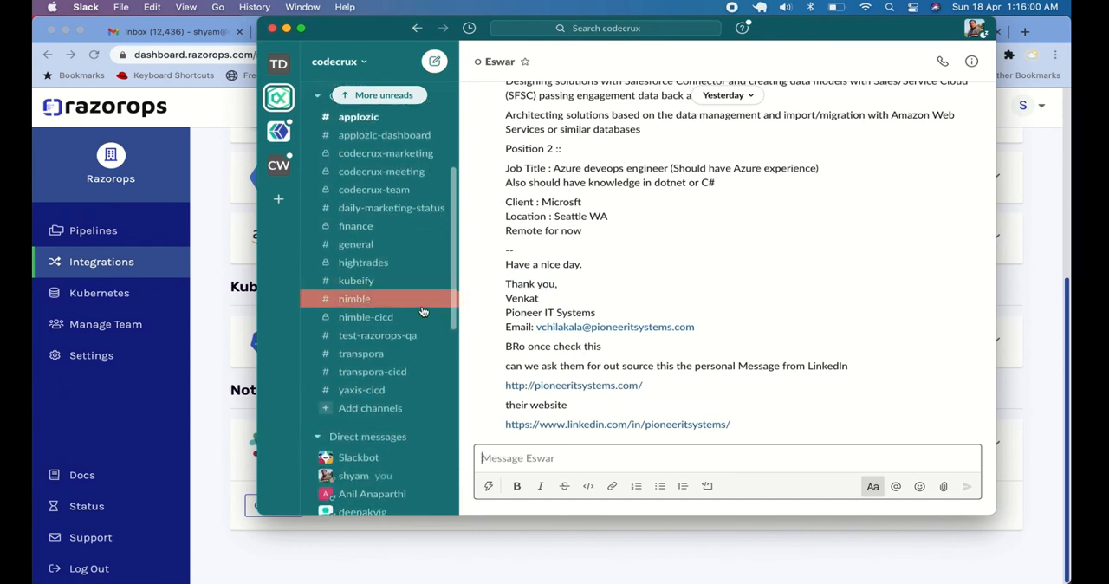
left_click(392, 372)
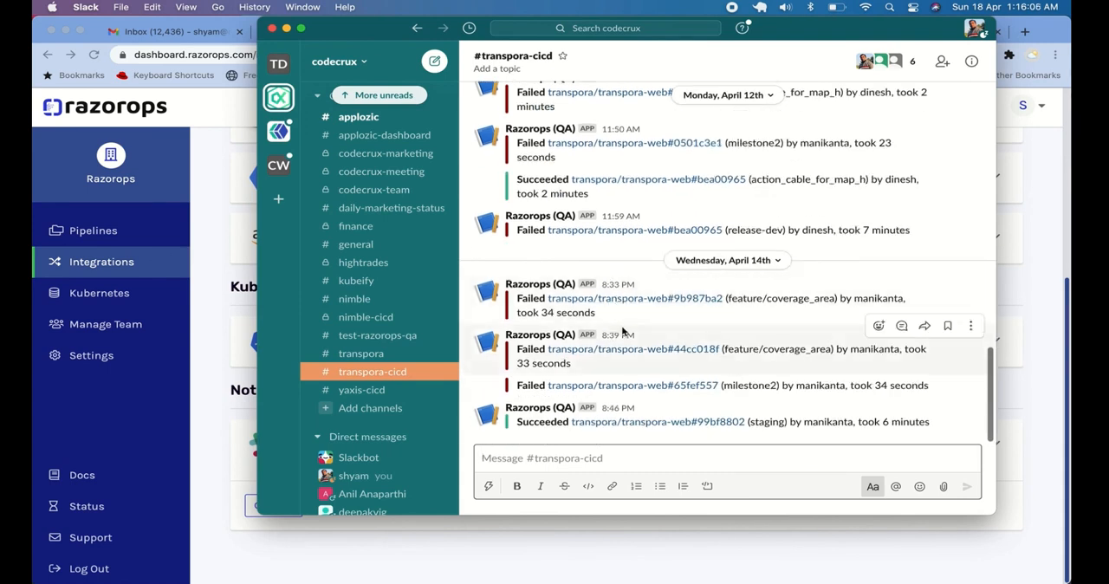
scroll(623, 216, "up", 1)
scroll(624, 212, "up", 2)
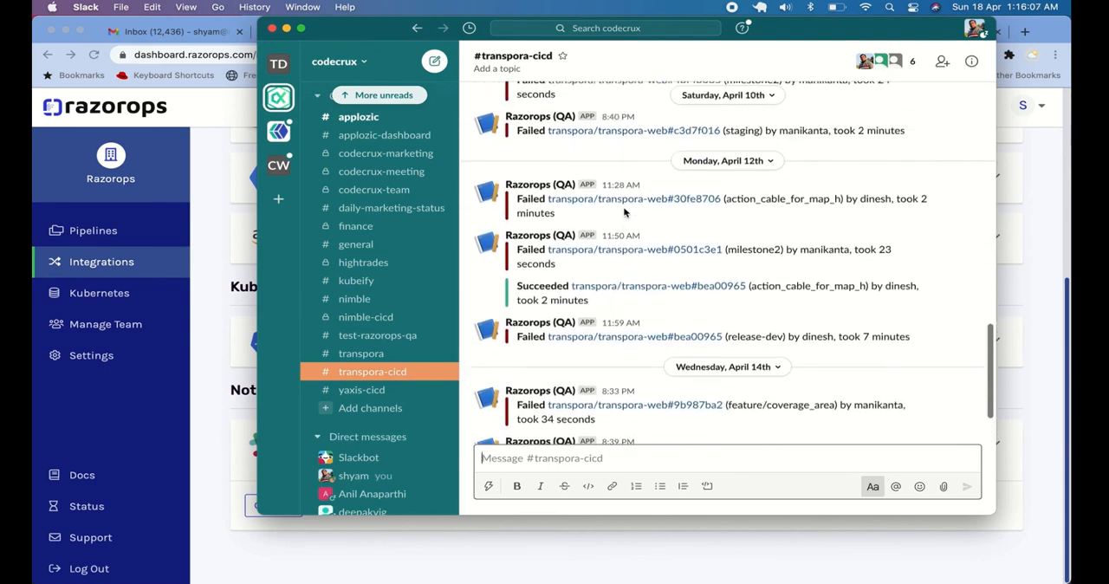
Switch back to Chrome and view the build log of workflow run #2 in the deploy-a-static-website-to-aws-s3 pipeline
left_click(219, 193)
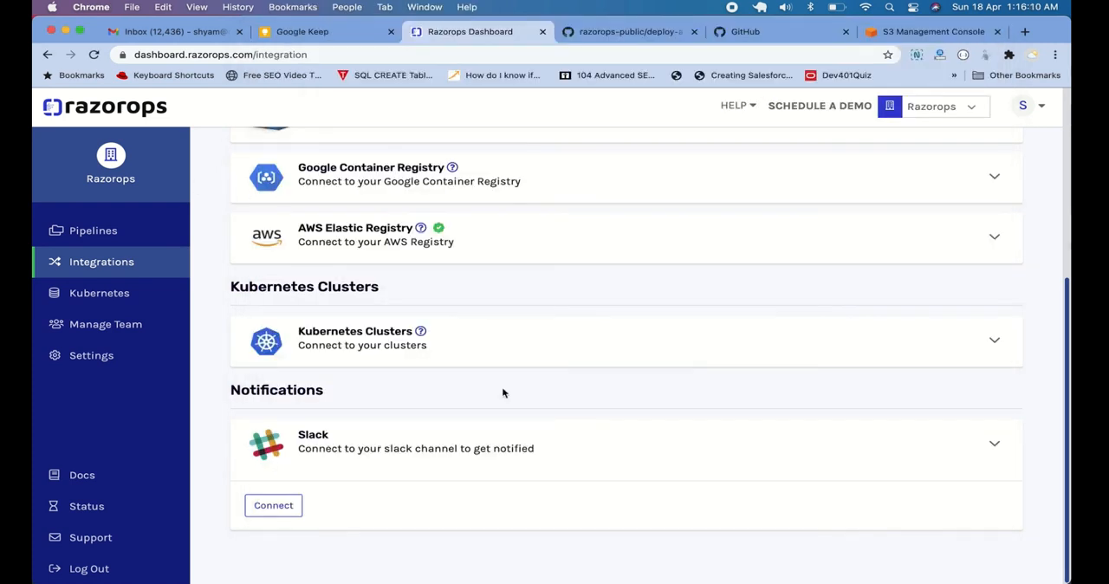
scroll(479, 379, "down", 1)
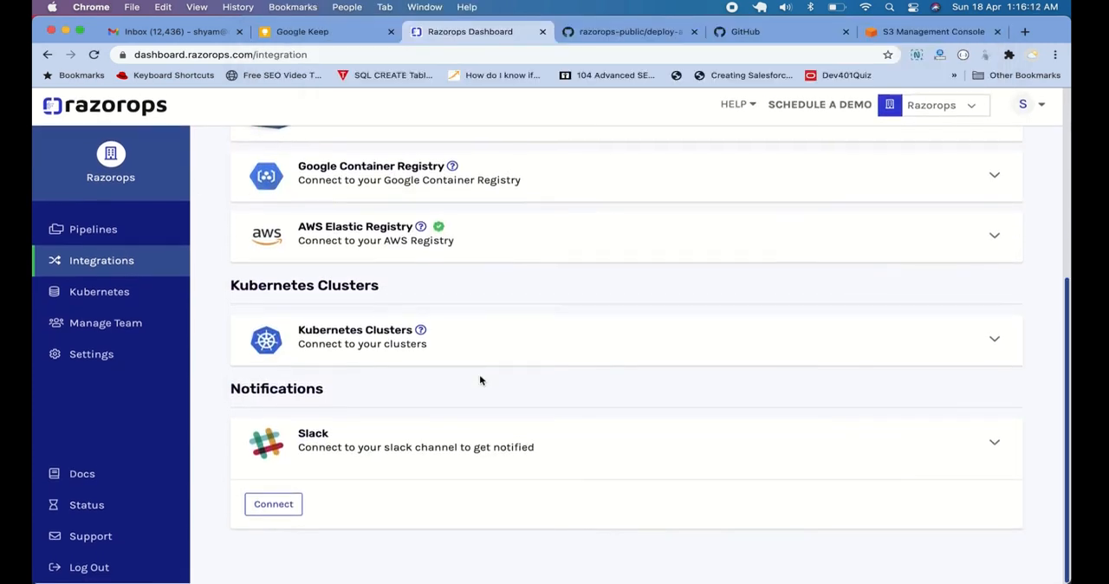
left_click(153, 228)
left_click(150, 231)
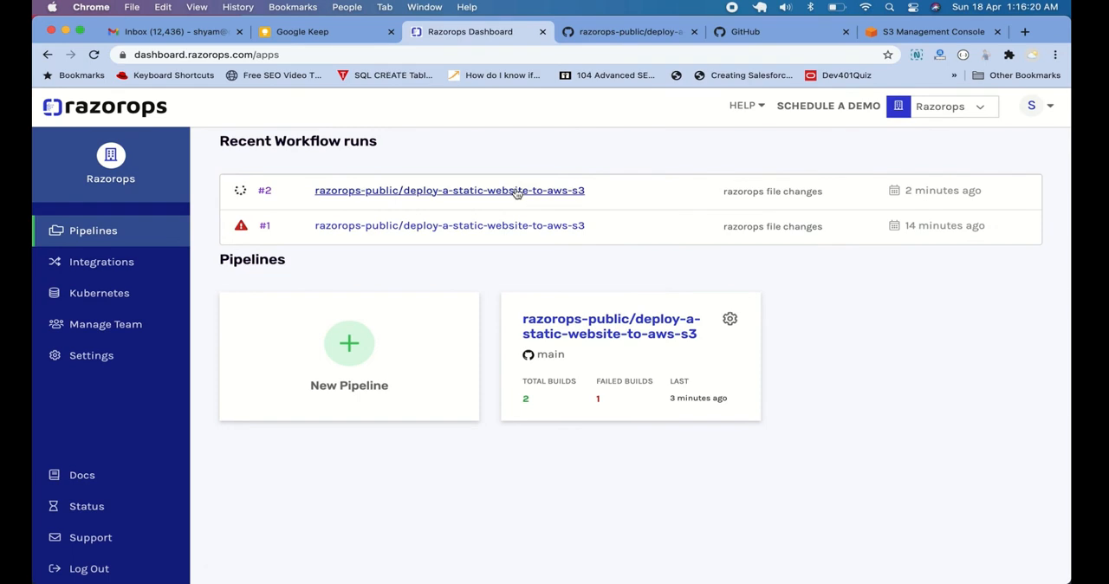
left_click(517, 191)
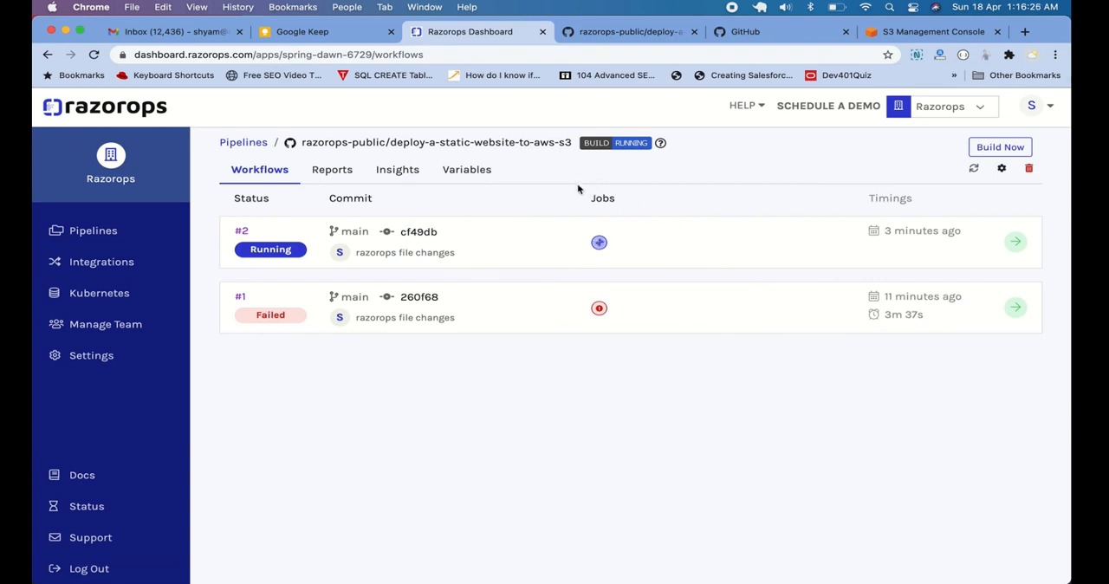
left_click(241, 232)
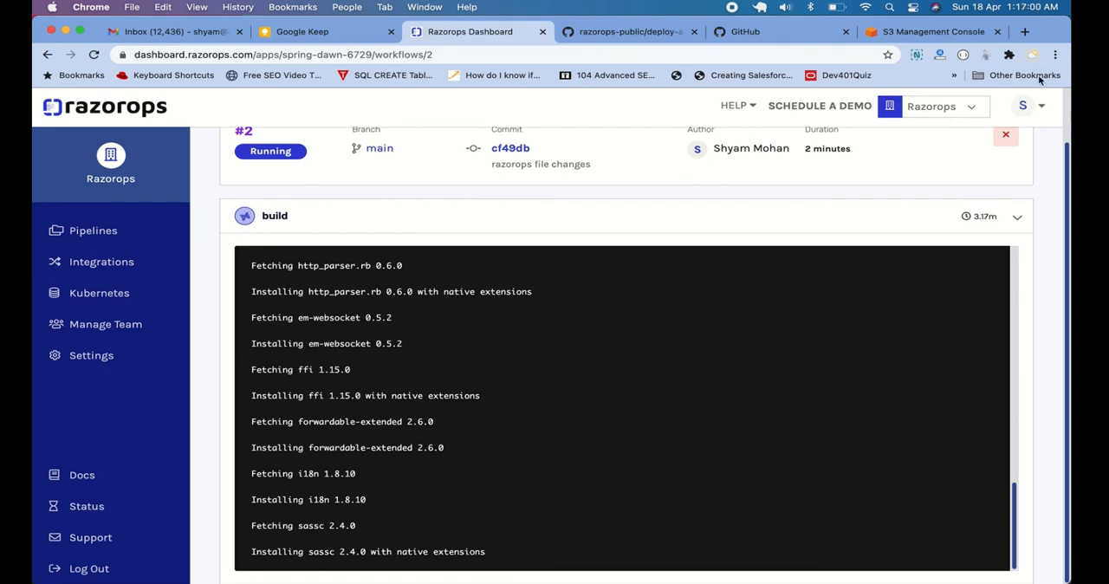
View the plan and pricing options in the account's billing section and return to the pipelines overview
left_click(1032, 106)
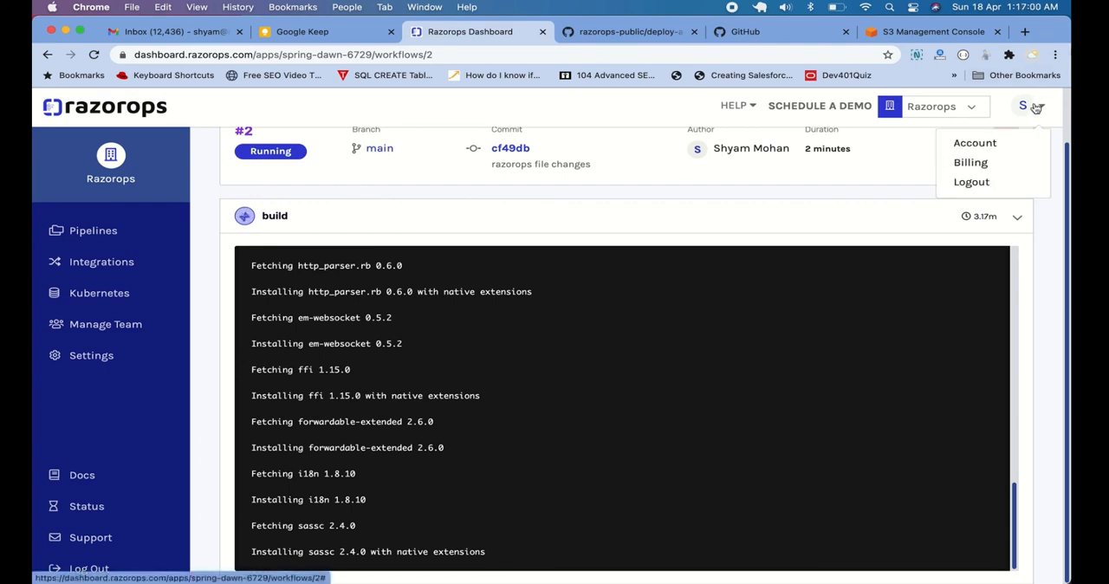
left_click(986, 164)
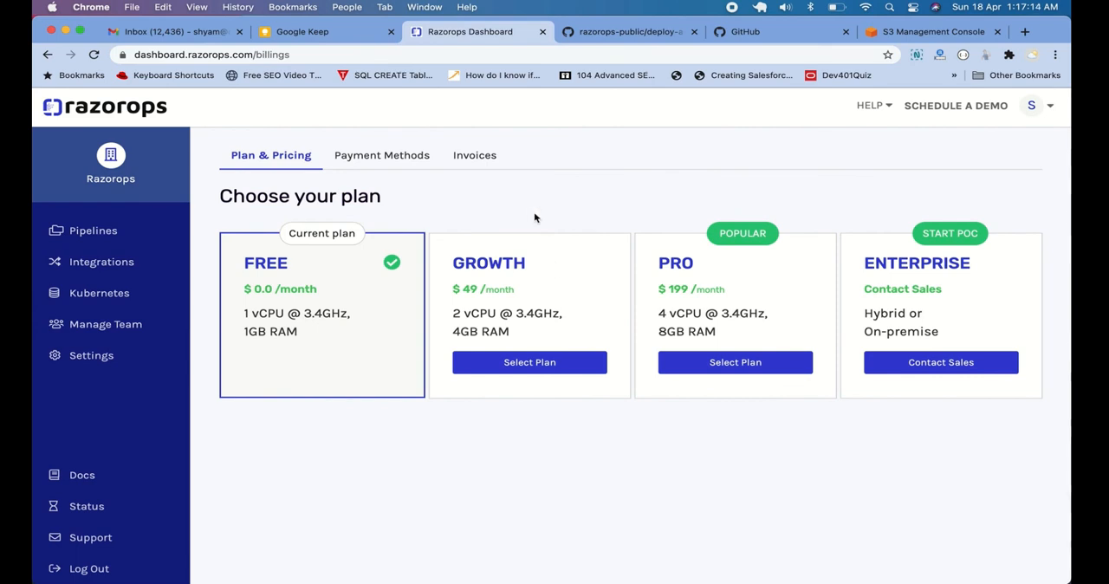
left_click(97, 244)
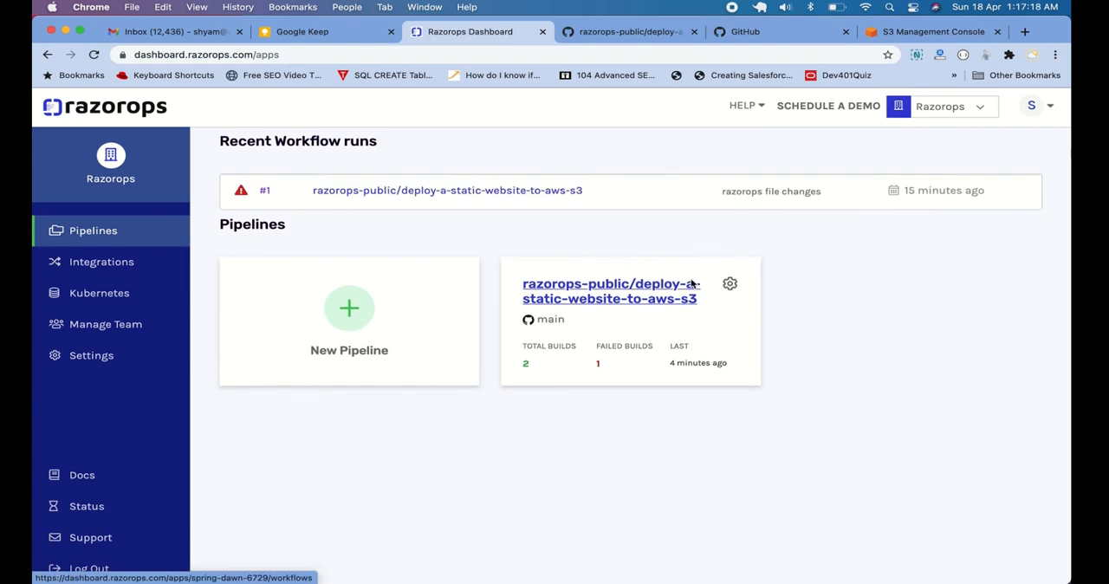
Reopen workflow run #2 of the deploy-a-static-website-to-aws-s3 pipeline and read the end of its build log
left_click(650, 323)
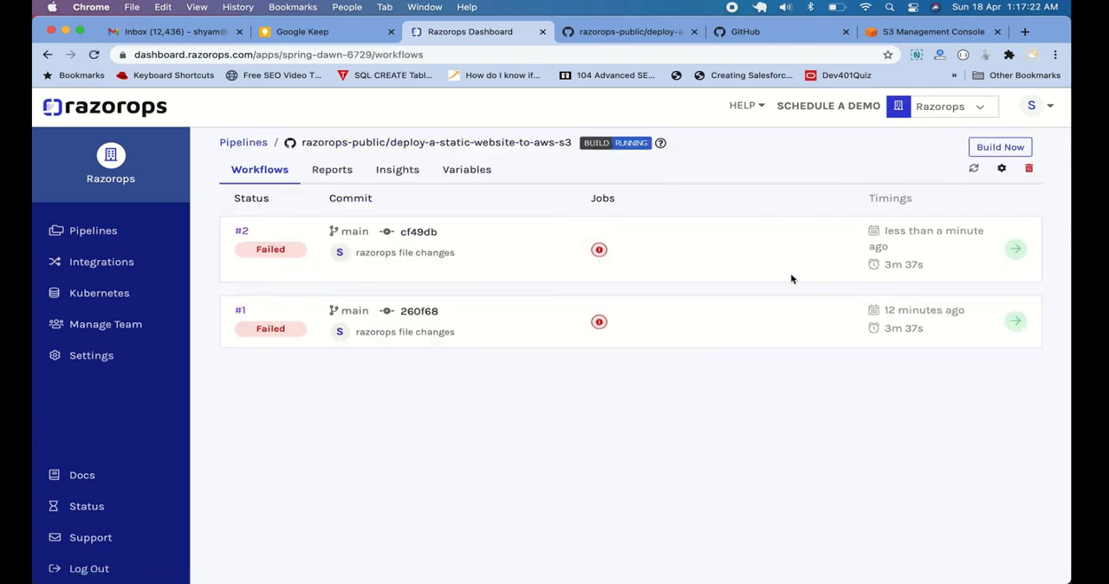
left_click(243, 232)
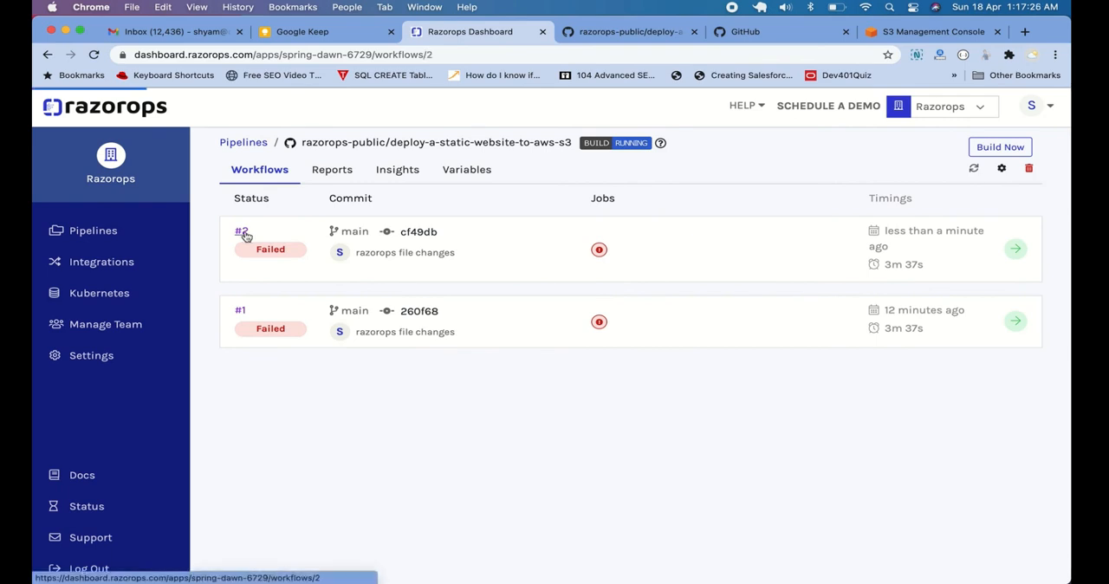
left_click(244, 233)
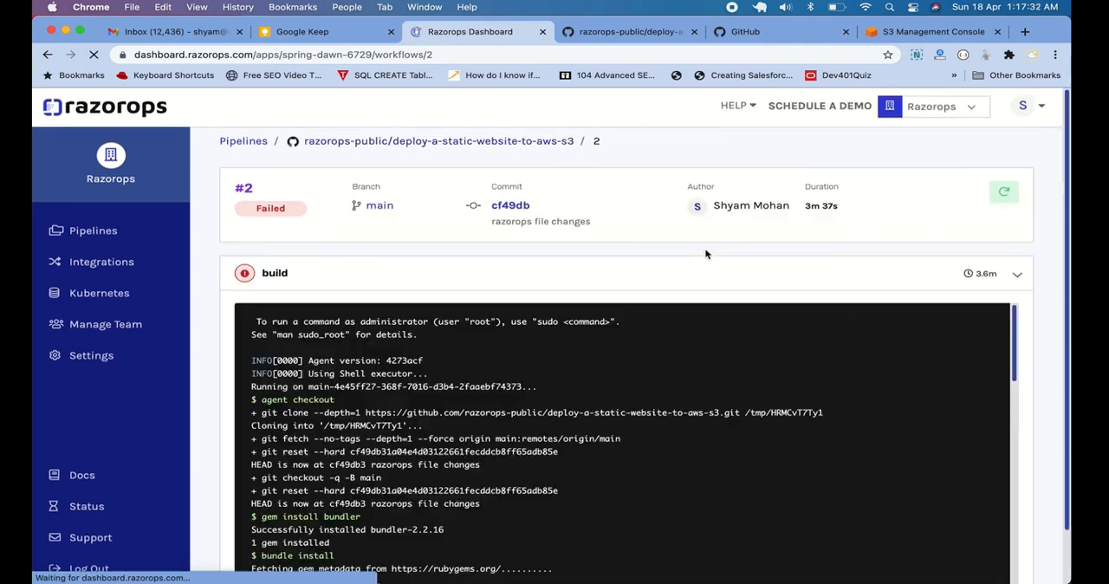
scroll(669, 281, "down", 1)
scroll(597, 355, "down", 5)
scroll(597, 355, "down", 10)
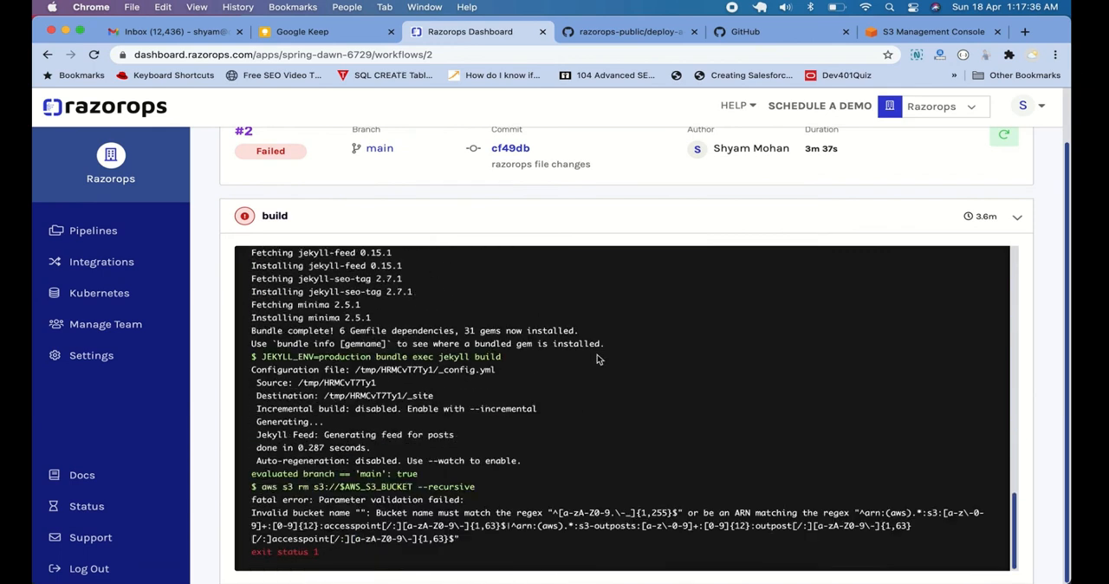
scroll(618, 384, "down", 1)
Highlight the error text below the aws s3 rm command in the build log
left_click_drag(258, 501, 508, 541)
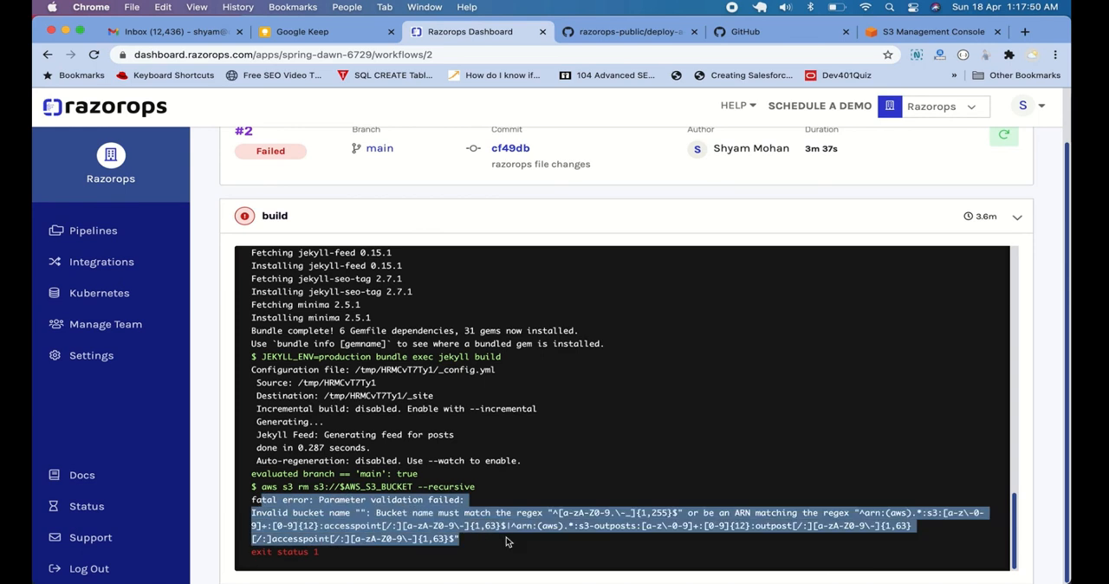
left_click(508, 542)
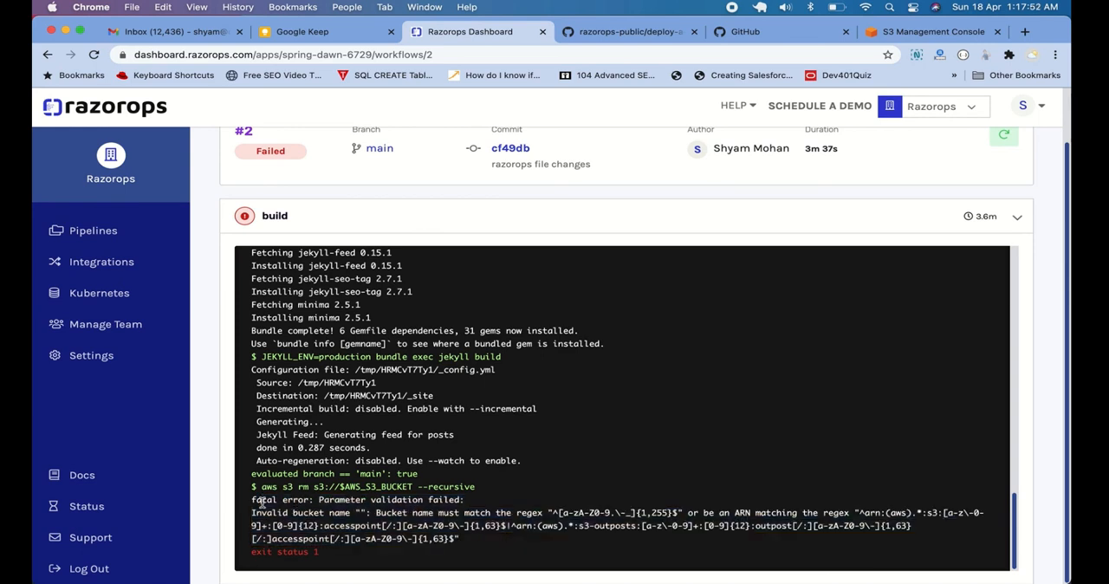
left_click_drag(256, 500, 547, 540)
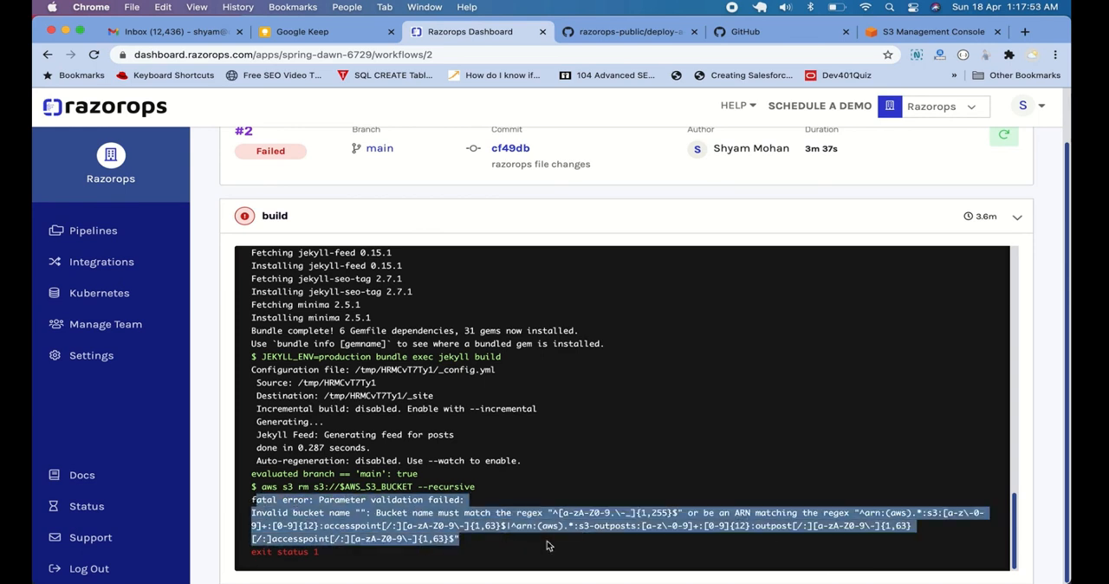
left_click(569, 465)
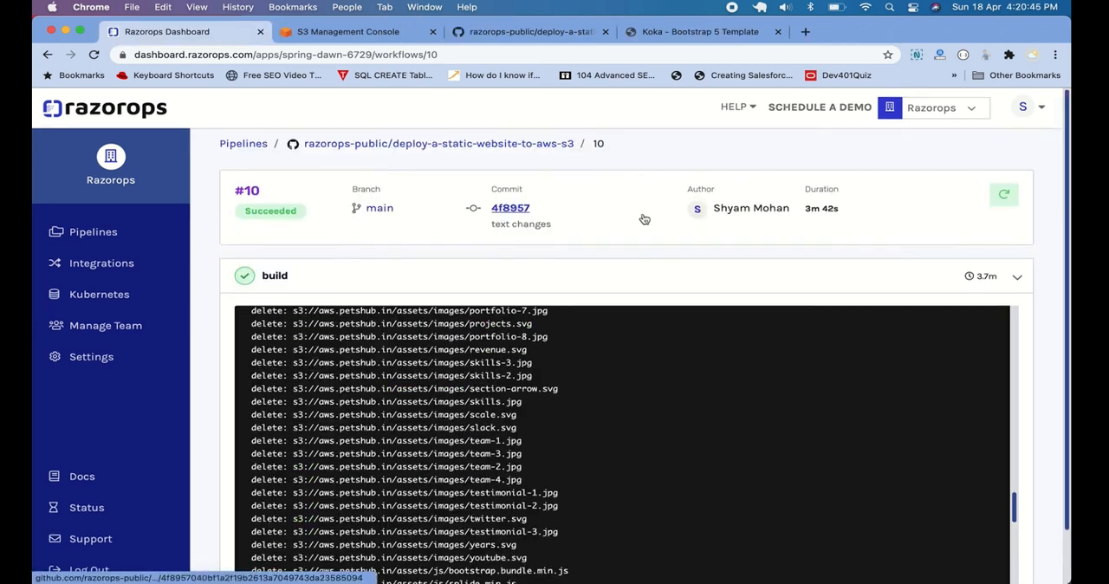
Review the build log of workflow run #10 and highlight the hero text on the deployed aws.petshub.in site
scroll(645, 219, "down", 1)
scroll(645, 219, "down", 2)
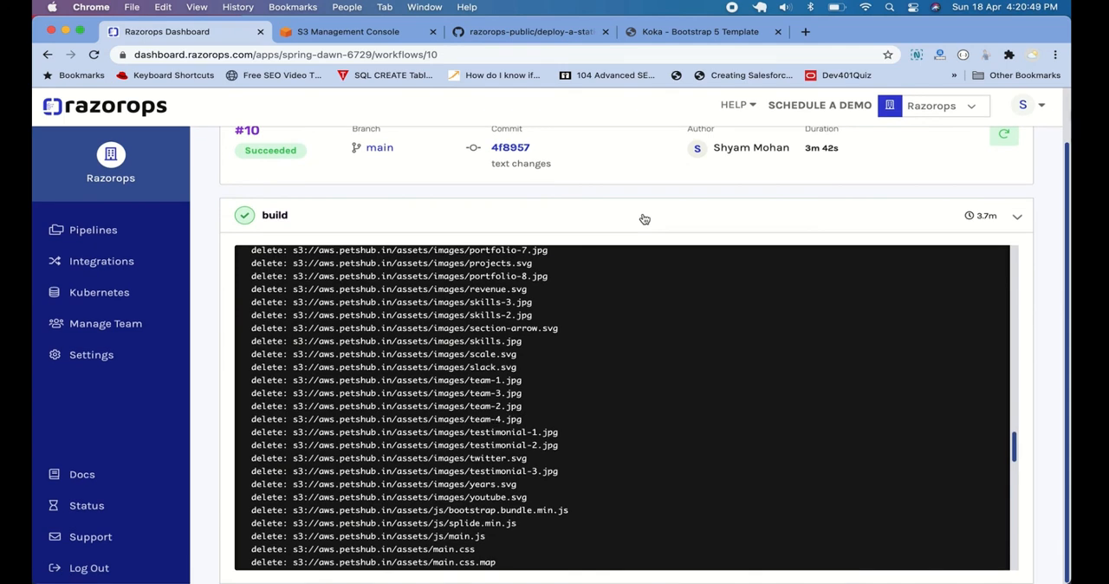
scroll(645, 213, "up", 2)
left_click(719, 34)
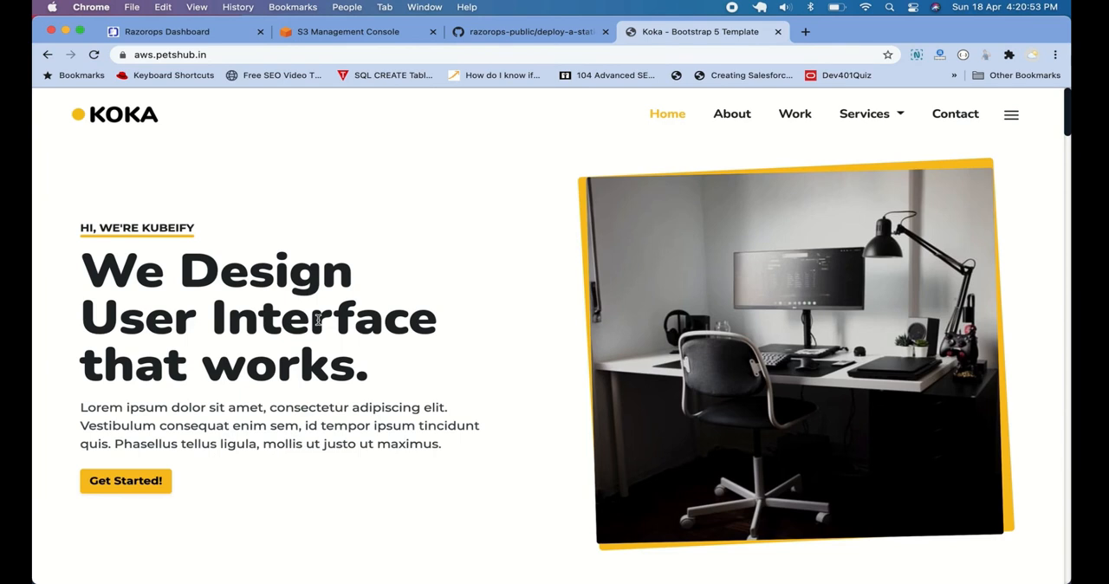
left_click_drag(94, 269, 443, 458)
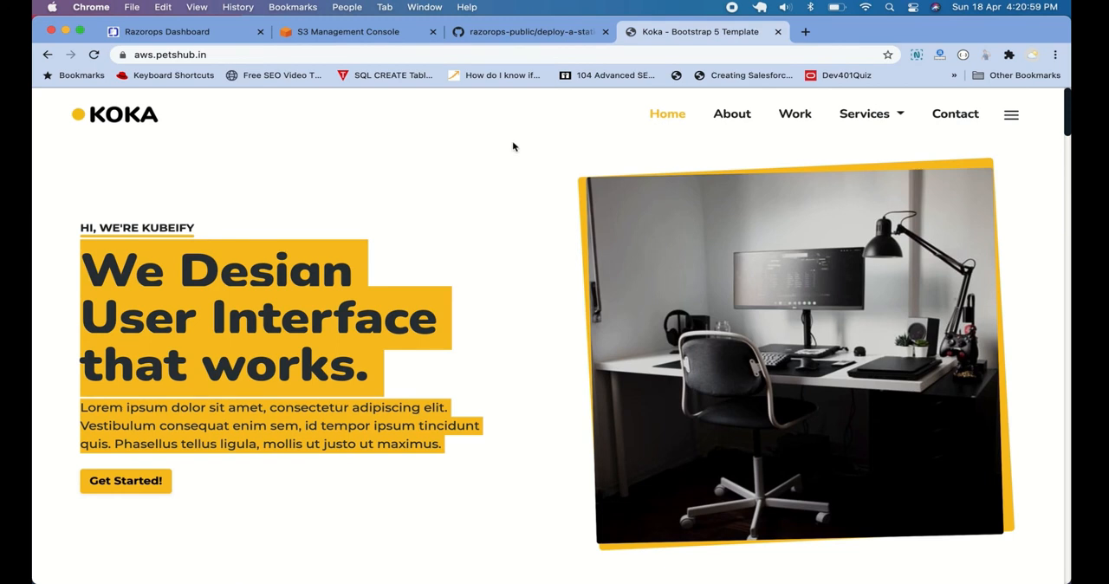
Switch to Sublime Text and remove the word "Design" from the hero-title heading in index.html
key("super+Tab")
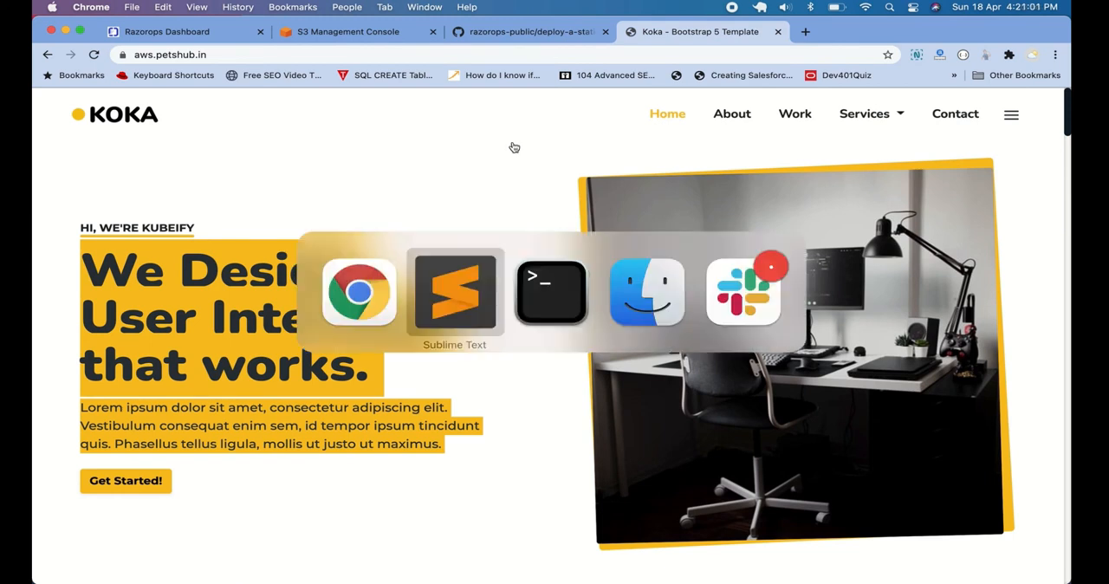
scroll(635, 246, "down", 3)
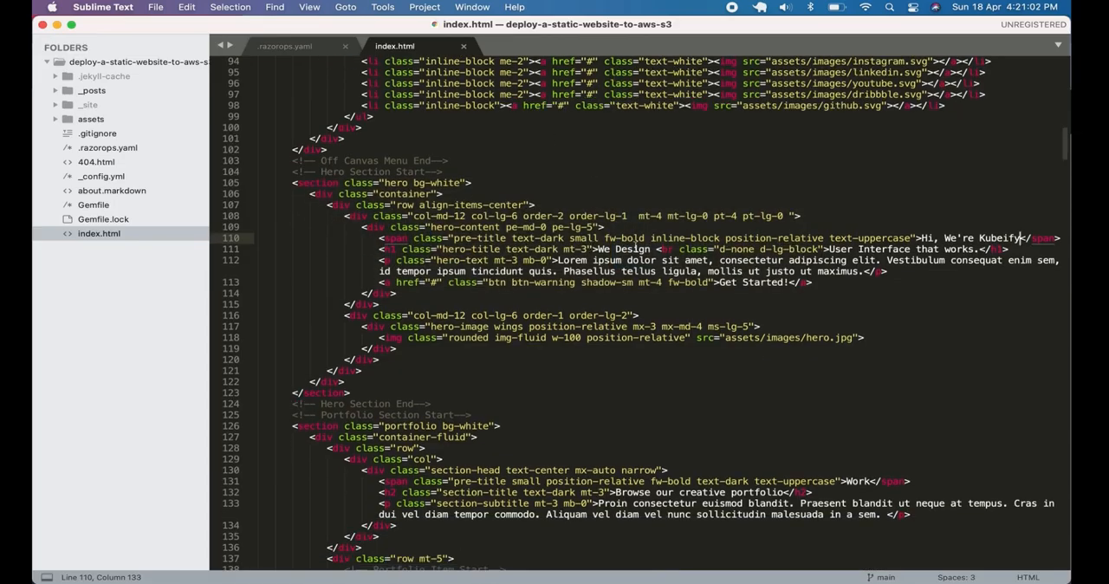
left_click(830, 249)
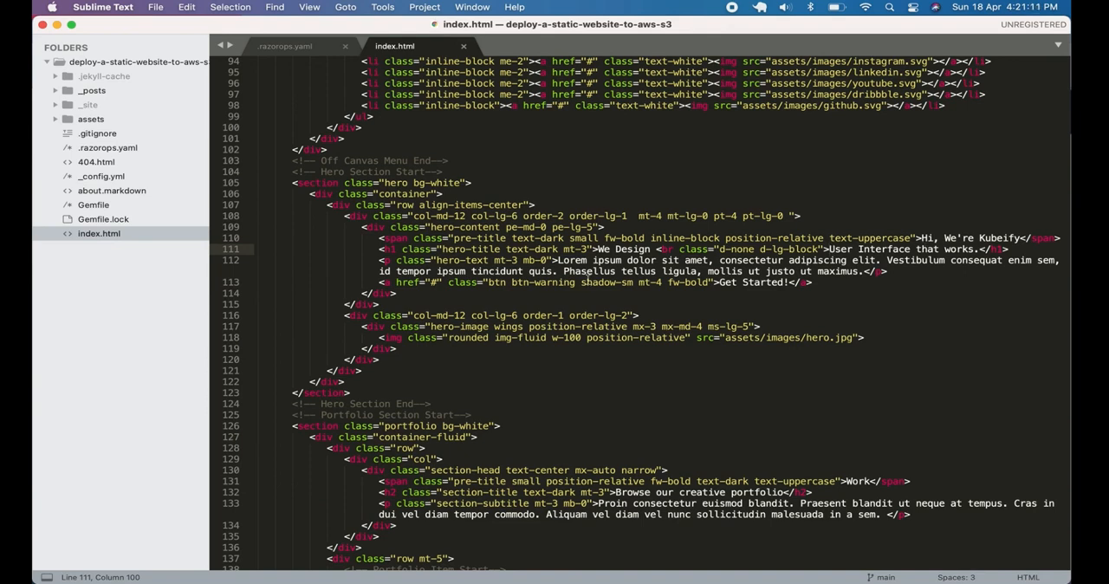
left_click(649, 249)
key("BackSpace")
key("BackSpace")
key("BackSpace")
key("BackSpace")
key("BackSpace")
key("BackSpace")
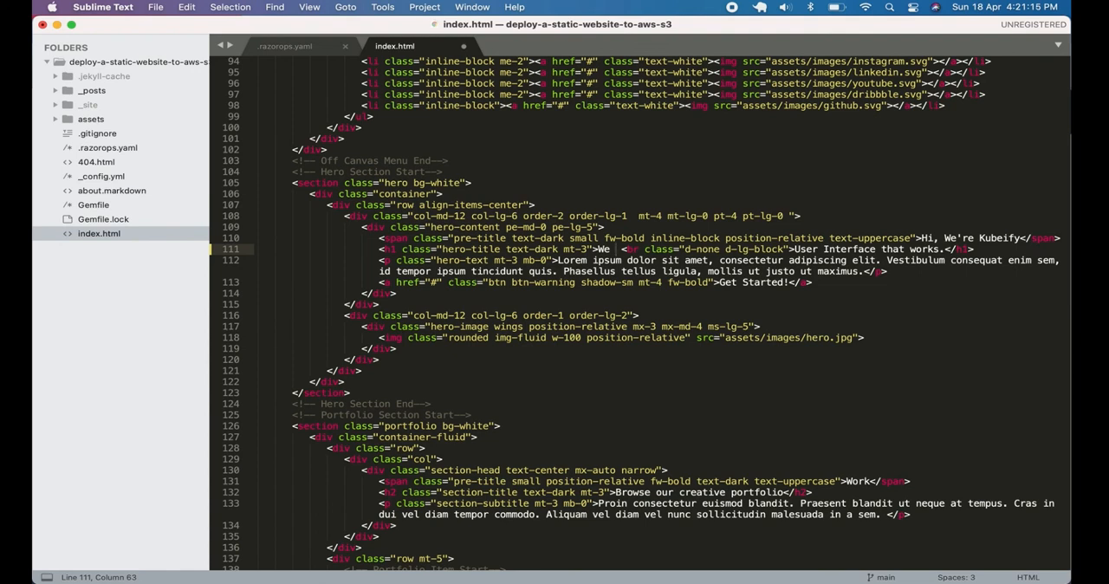
Insert "Do Container Native DevOps" after "We" in the hero-title heading of index.html
type("Do ")
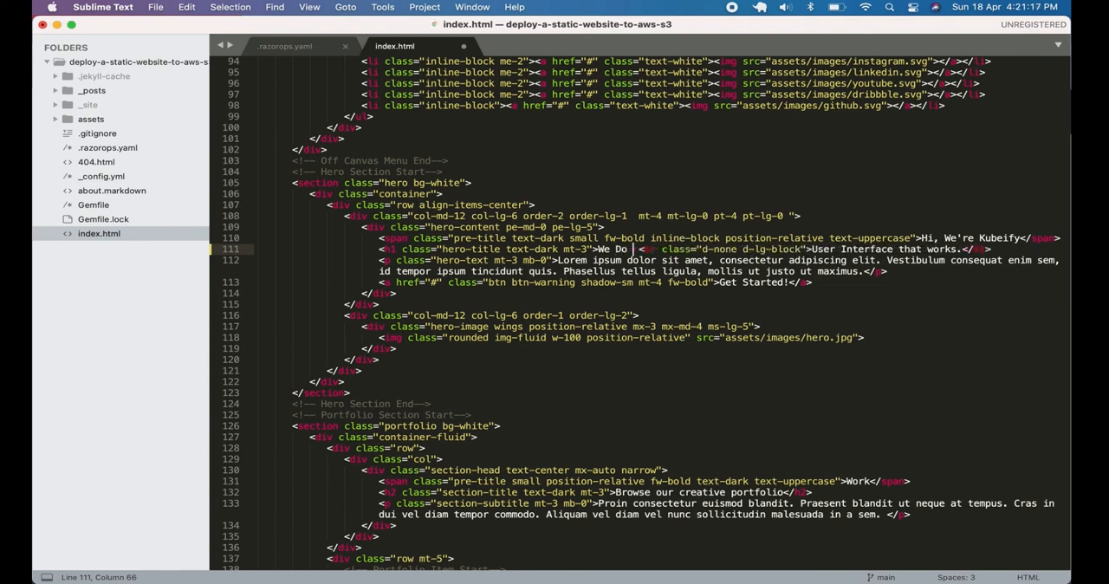
type("Ku")
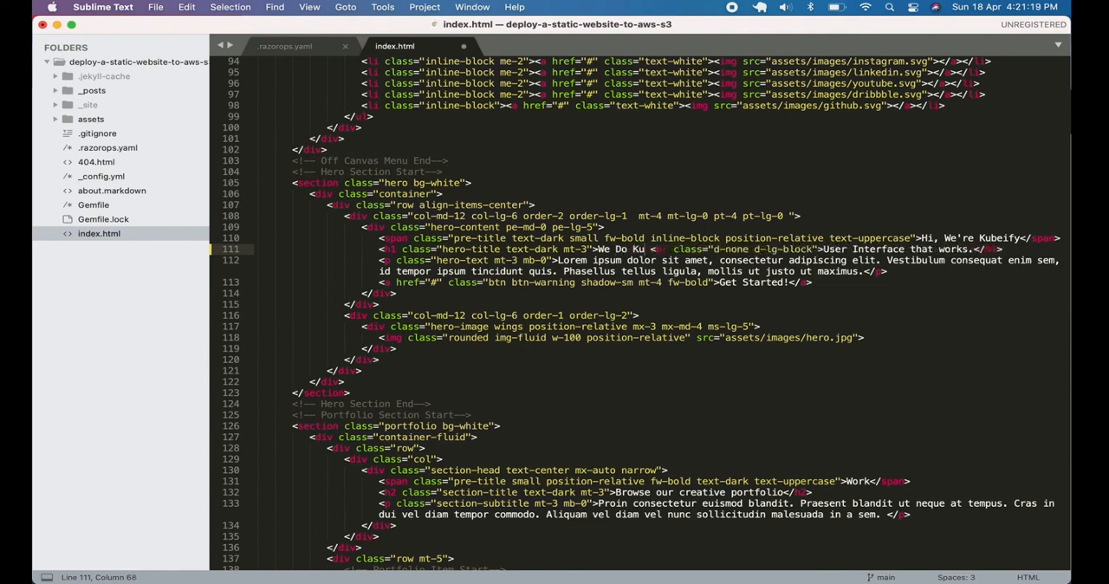
key("BackSpace")
key("BackSpace")
type("Contai")
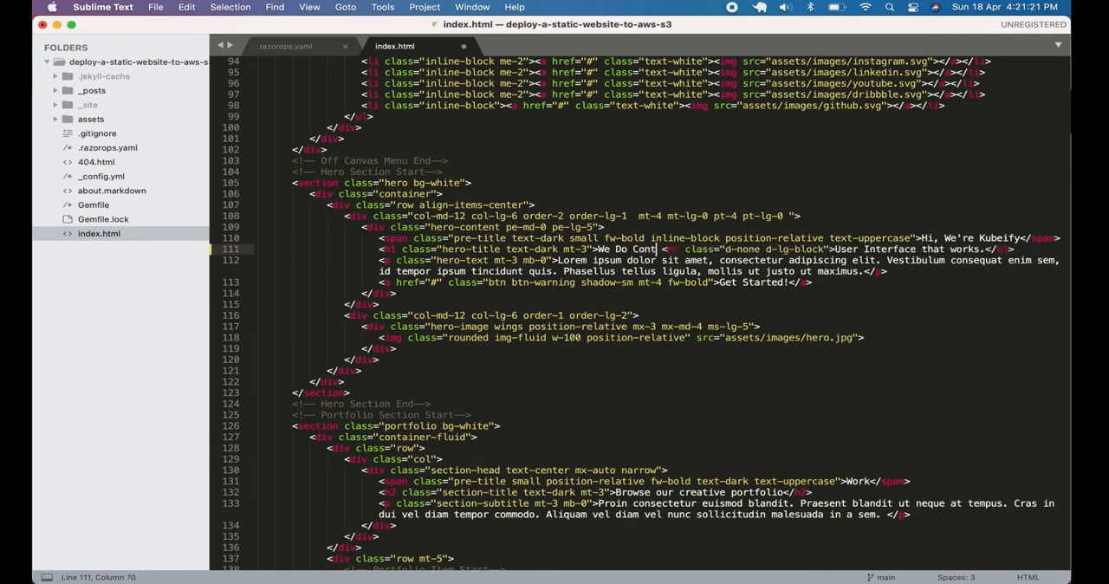
type("ner Native")
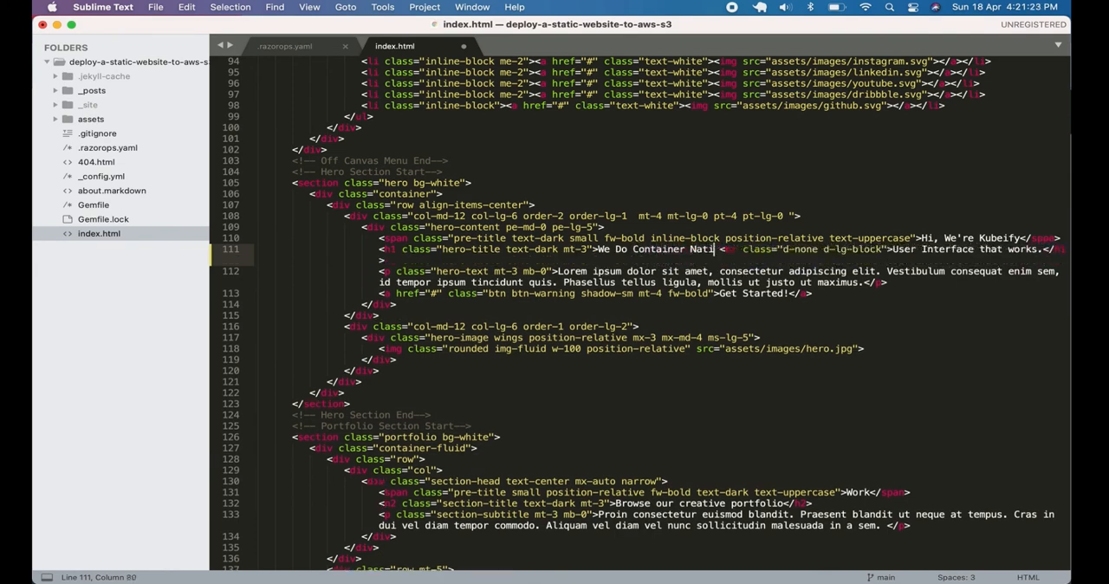
type(" DEV")
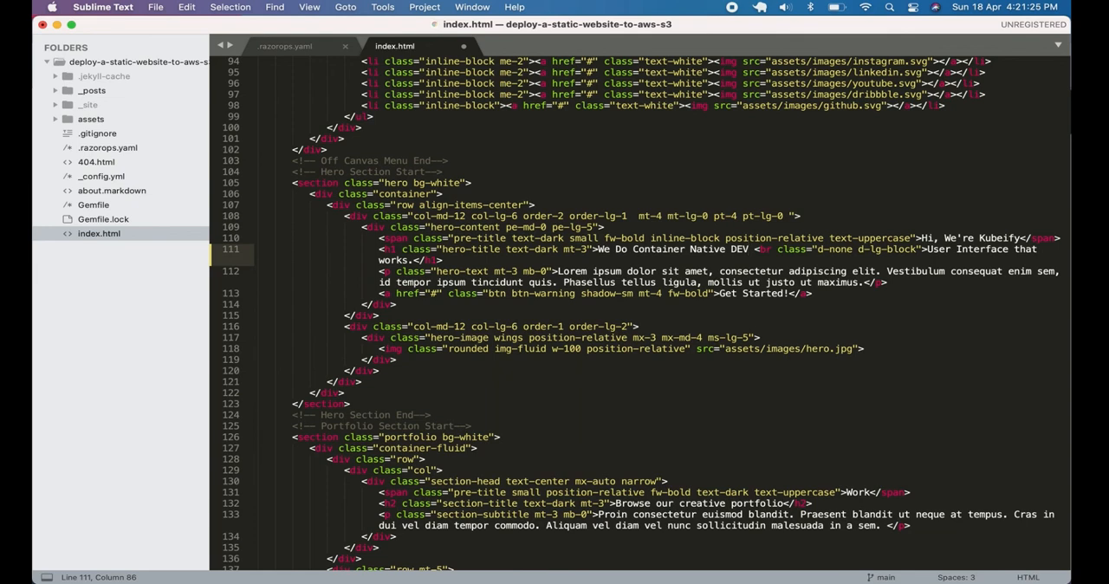
key("BackSpace")
key("BackSpace")
type("evOps")
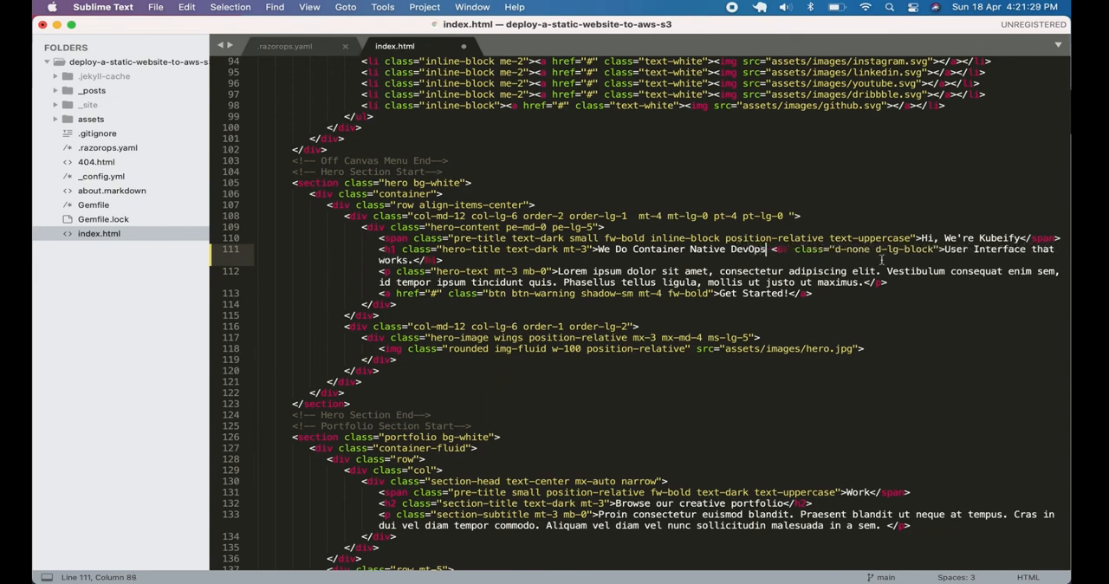
Replace "User Interface that works" in the hero-title heading with "and Razorops CI/CD", keeping the final period, and save index.html
left_click_drag(942, 251, 407, 267)
key("BackSpace")
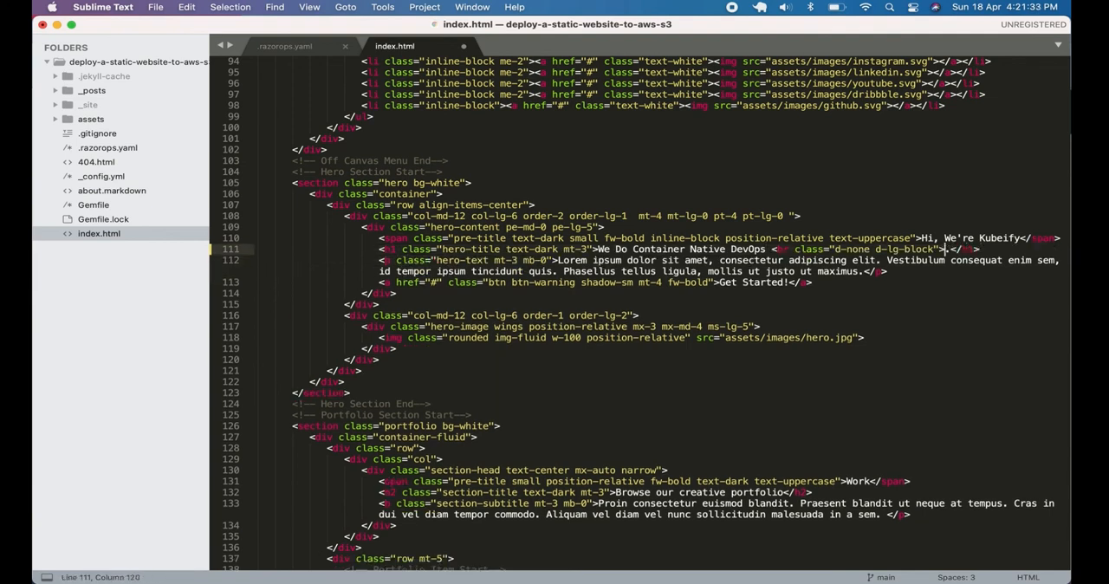
type("and Razorpop")
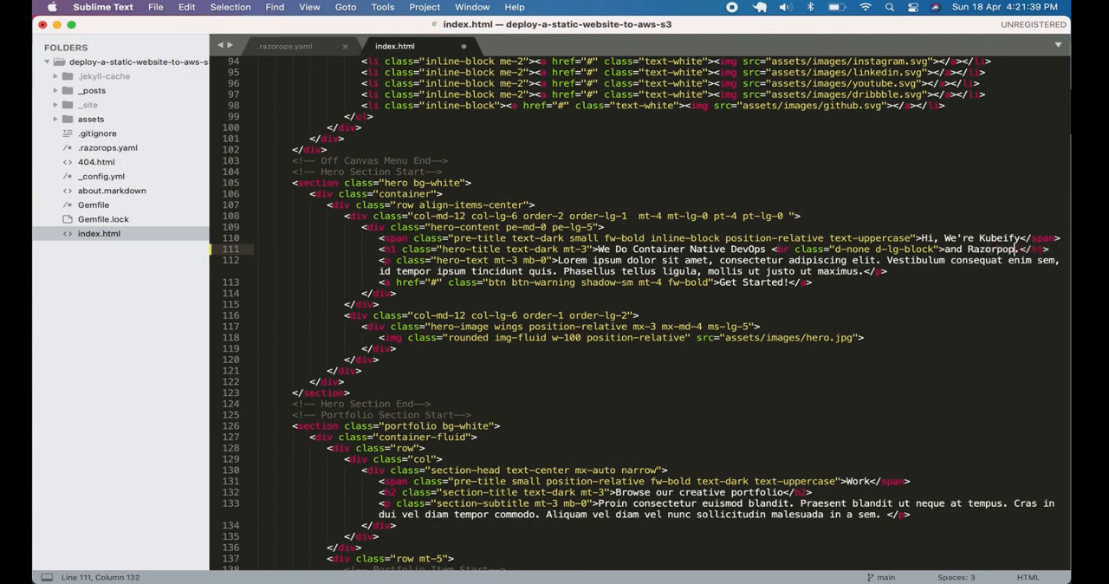
key("BackSpace")
key("BackSpace")
key("BackSpace")
type("ops CI/cd")
key("super+s")
key("BackSpace")
key("BackSpace")
type("CD")
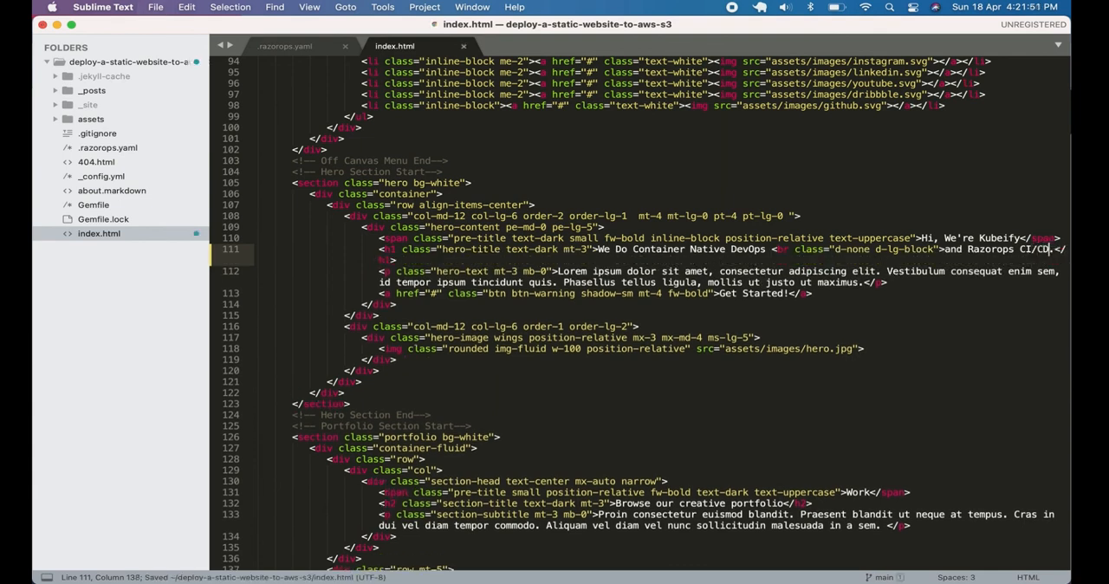
Switch to Terminal and check the repository's status with git st
key("super+Tab")
key("super+Tab")
key("Up")
key("Up")
Stage all changes in the repository with git add
key("Up")
key("Return")
type("git st")
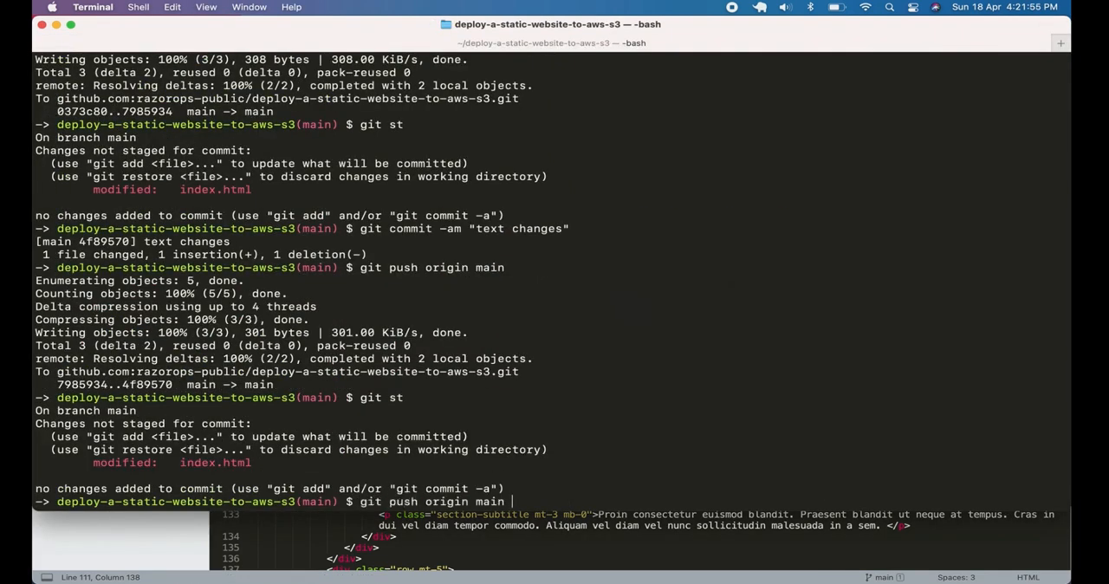
key("Up")
key("Up")
key("Up")
Commit the staged change with git commit -am and the message "text changes"
key("Up")
key("Down")
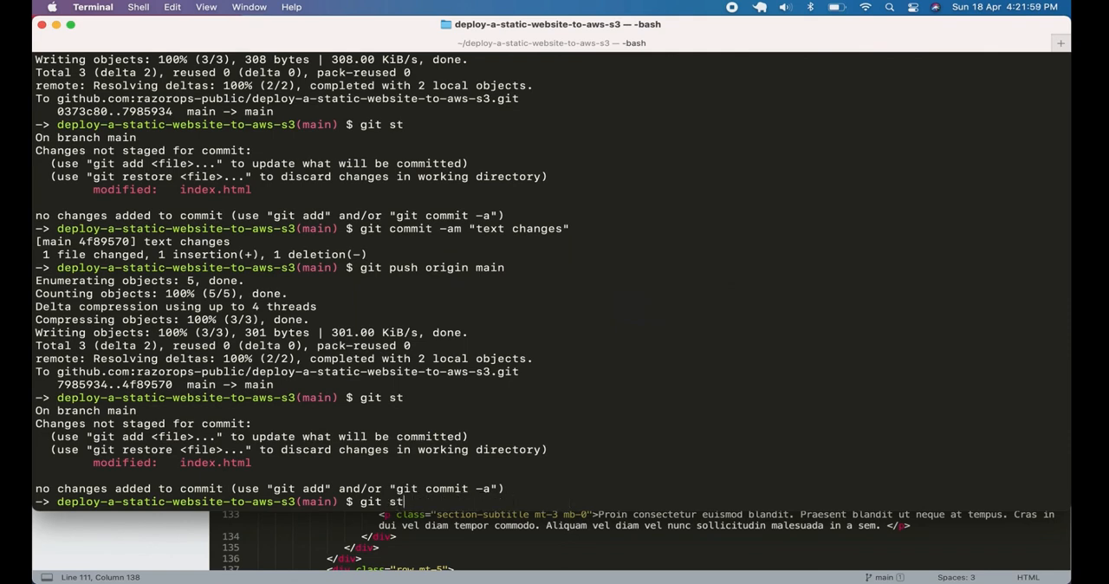
type("add .")
key("Return")
Push the commit to GitHub with git push origin main
key("Up")
key("Up")
key("Up")
key("Up")
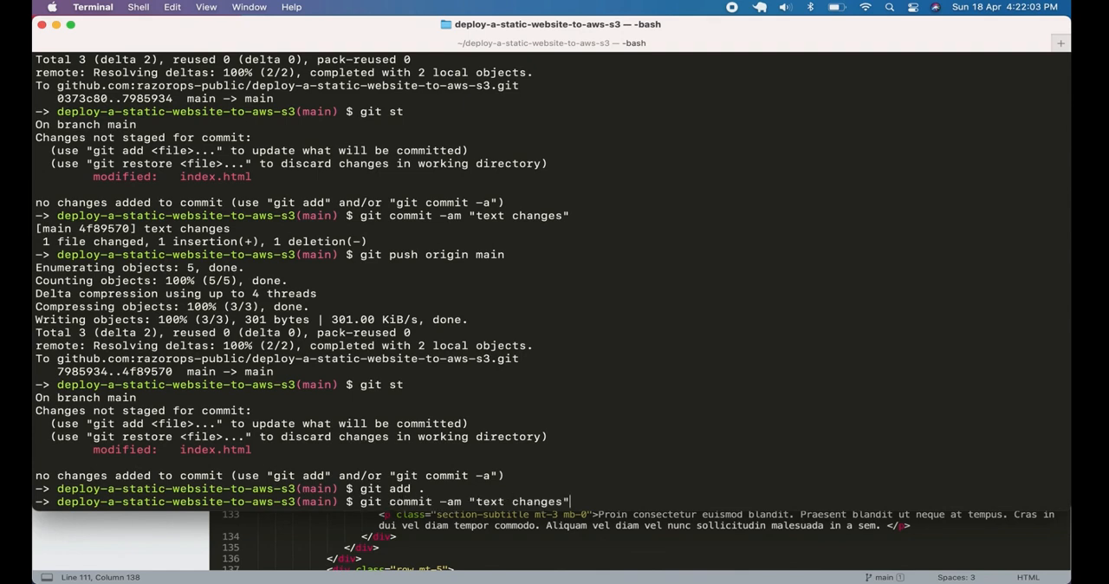
key("Return")
key("Up")
key("Up")
key("Up")
key("Up")
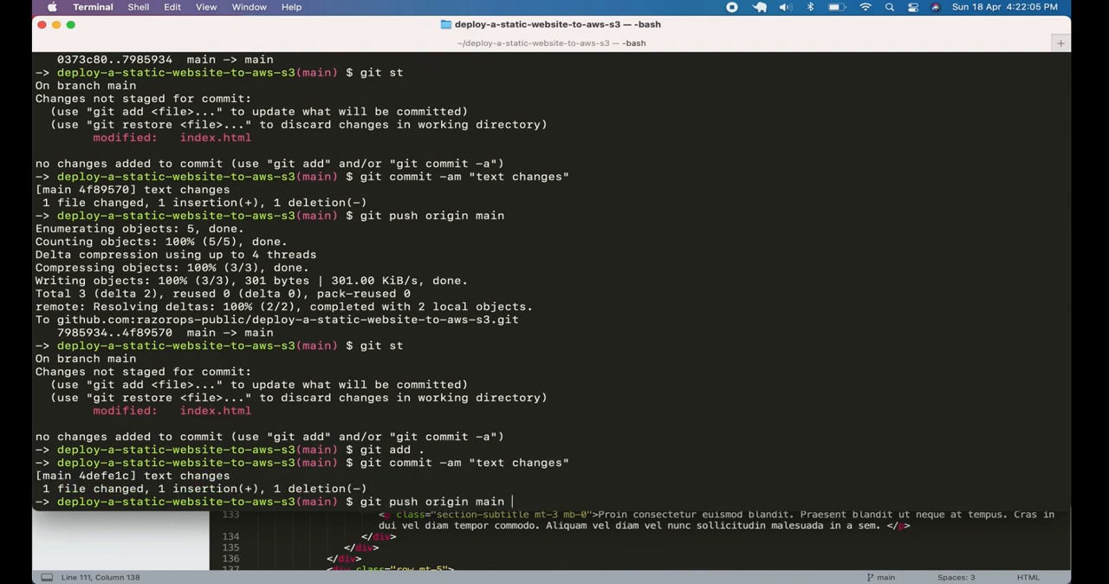
key("Return")
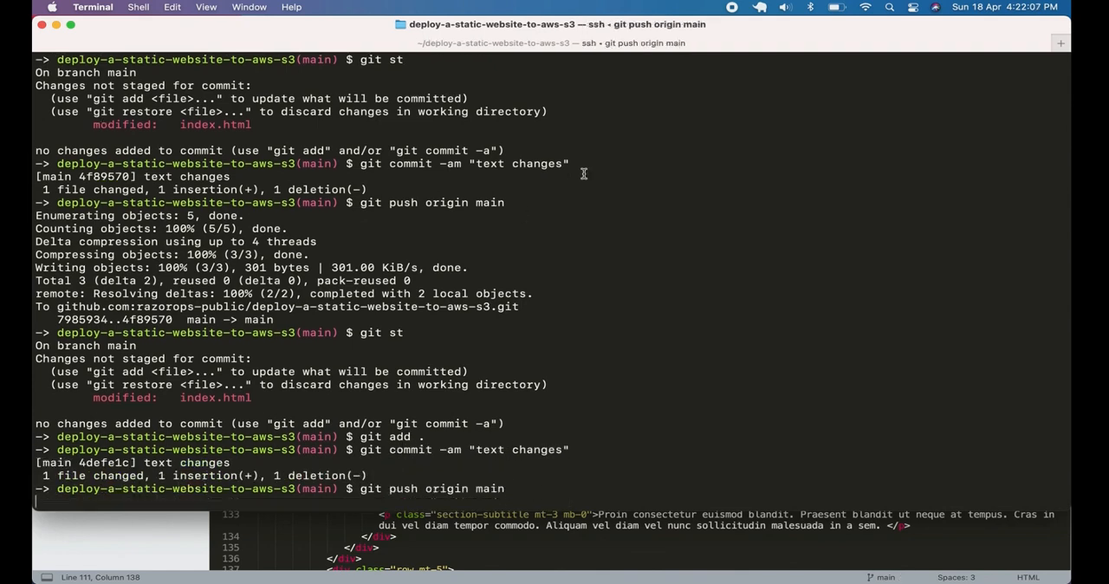
Switch to Chrome and open workflow run #11 of the deploy-a-static-website-to-aws-s3 pipeline in the Razorops dashboard
key("super+Tab")
key("super+Tab")
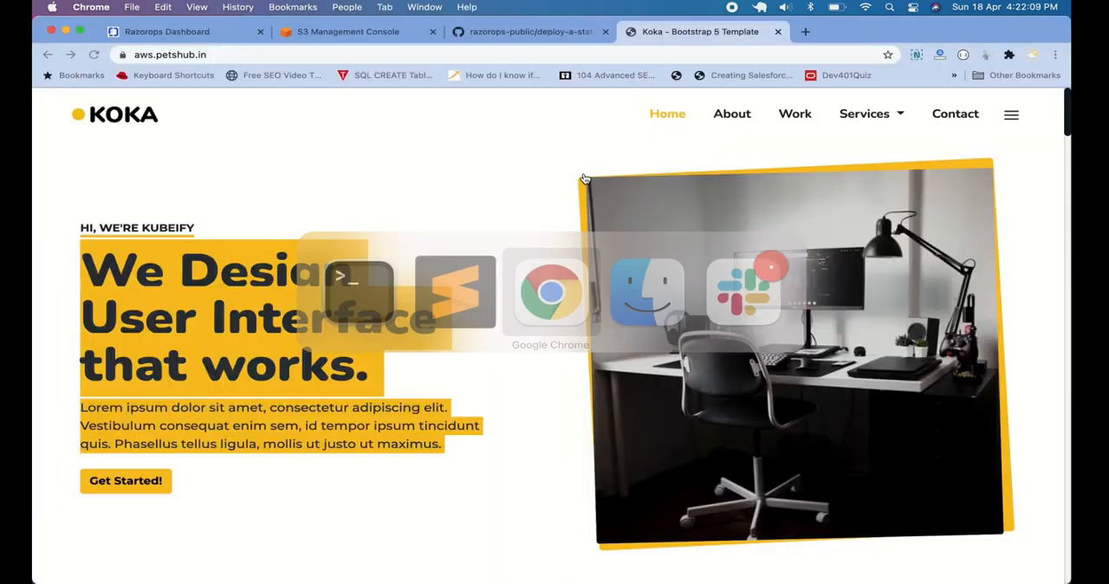
left_click(191, 31)
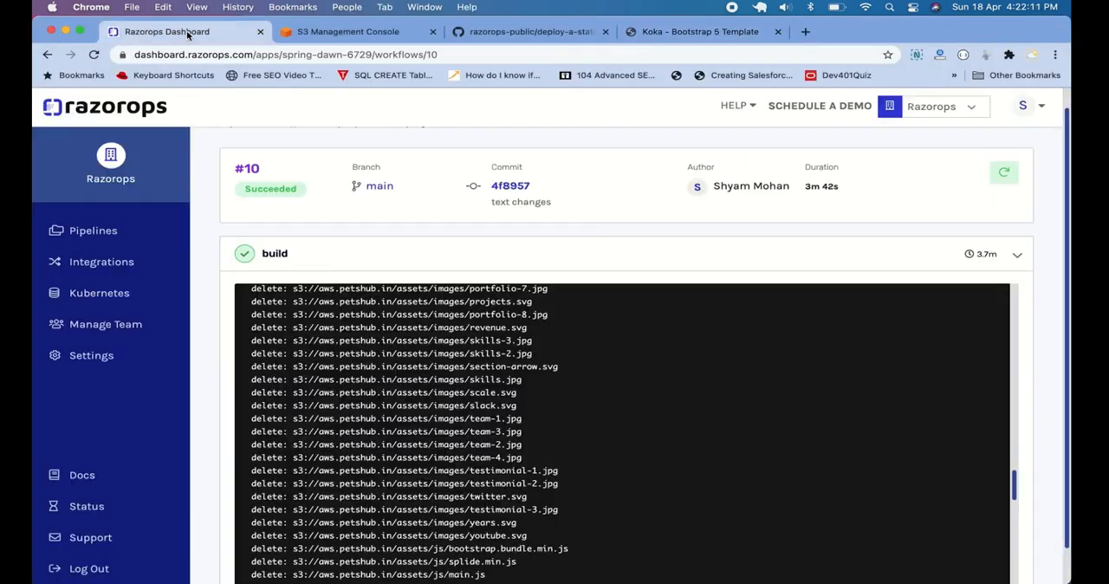
scroll(382, 165, "up", 1)
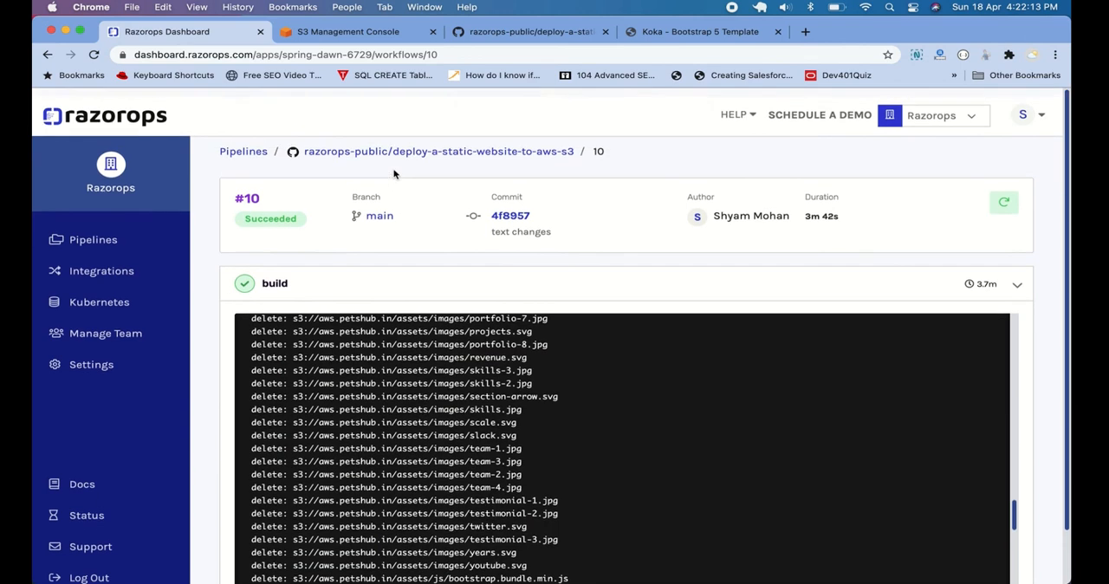
left_click(383, 150)
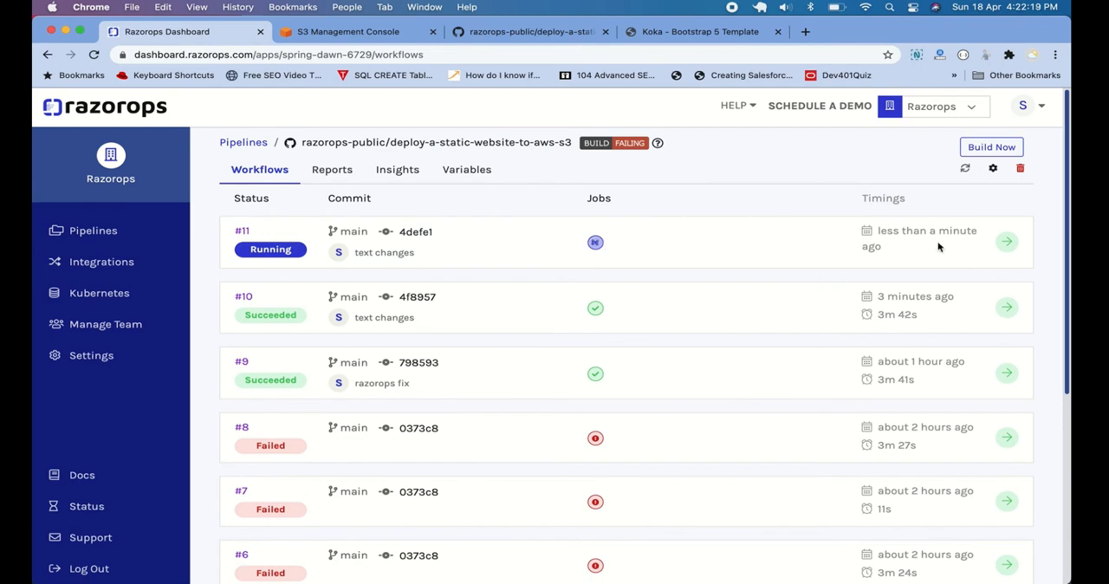
left_click(243, 235)
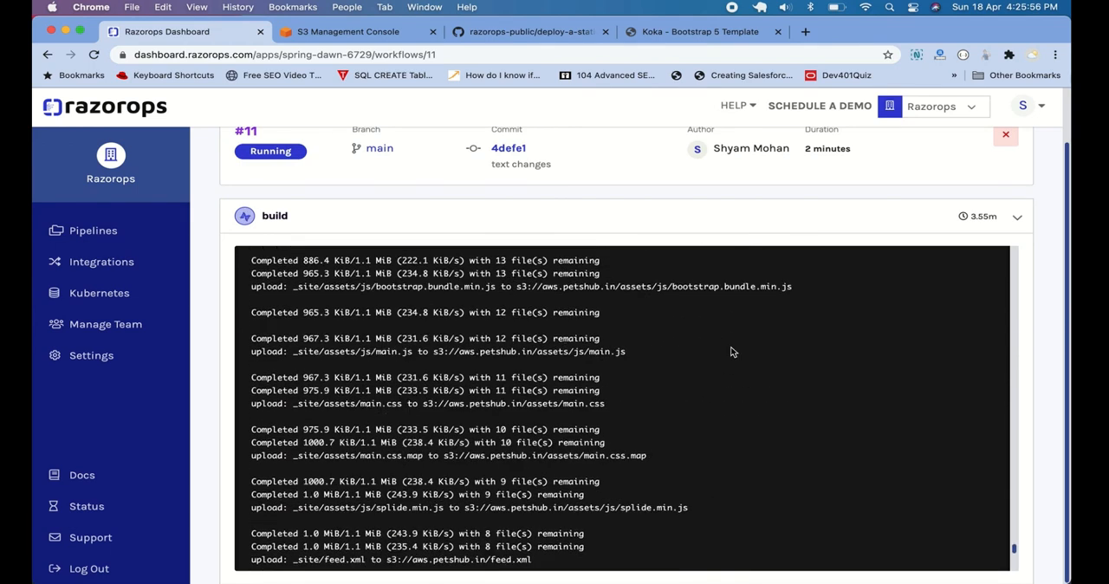
Switch to Sublime Text and open .razorops.yaml to review its S3 removal and upload commands
key("super+Tab")
key("super+Tab")
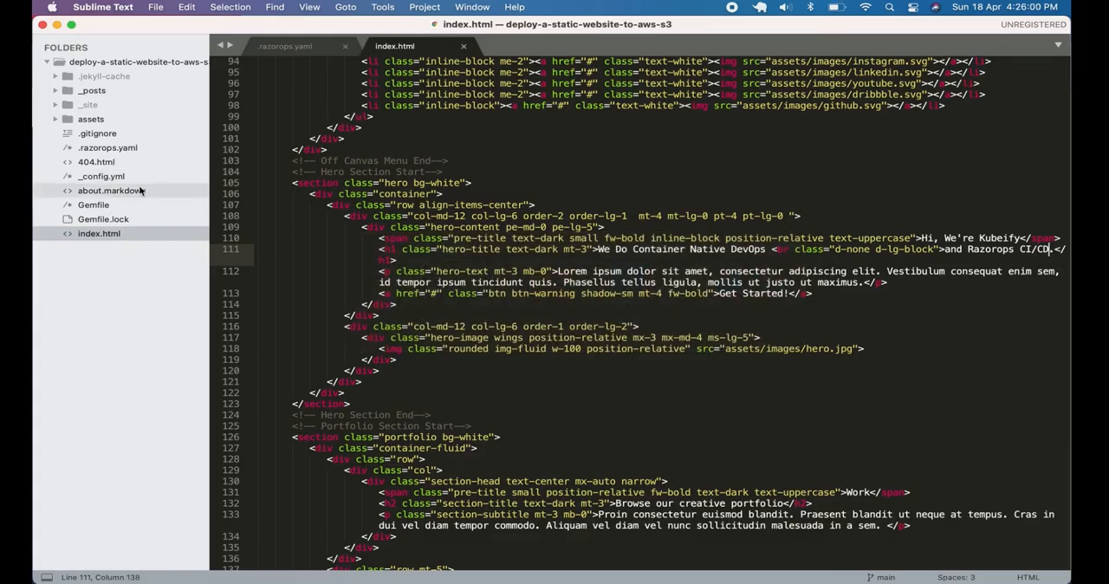
left_click(108, 149)
left_click(554, 204)
left_click(590, 226)
Switch back to Chrome and check the end of the build log of workflow run #11
key("super+Tab")
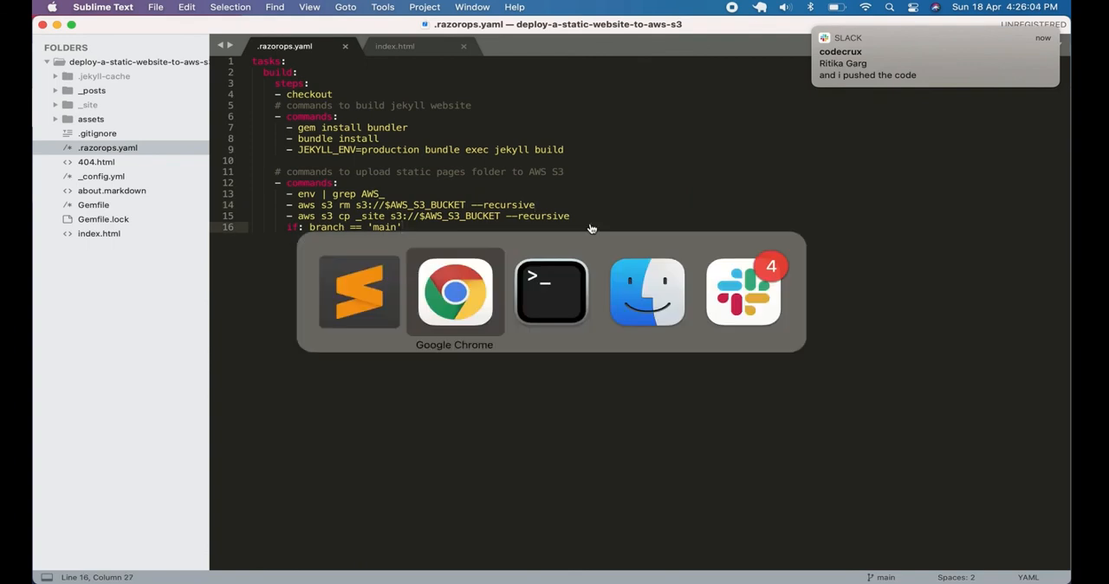
key("super+Tab")
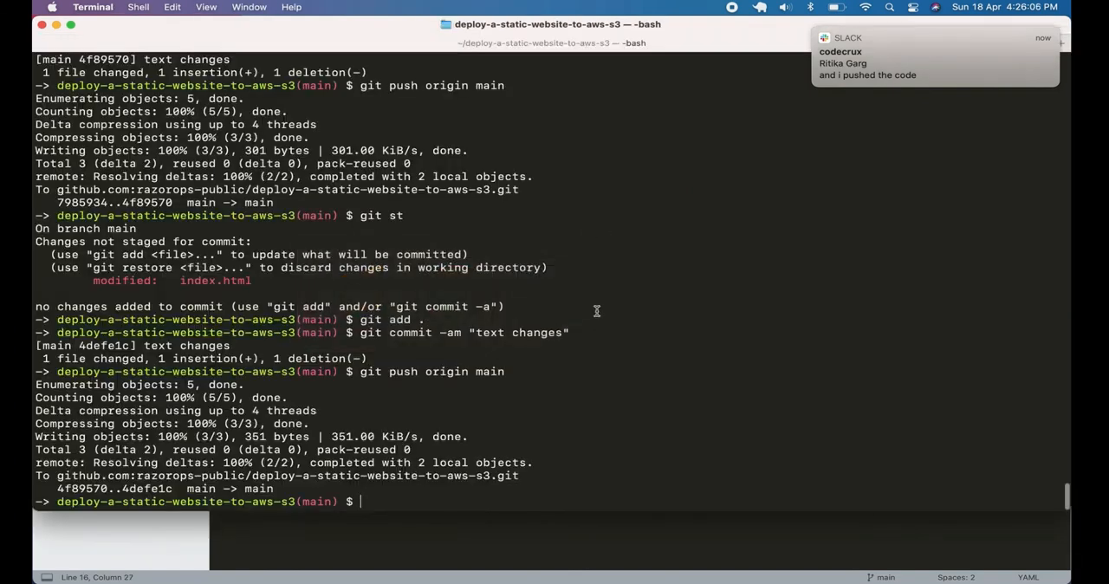
key("super+Tab")
key("super+Tab")
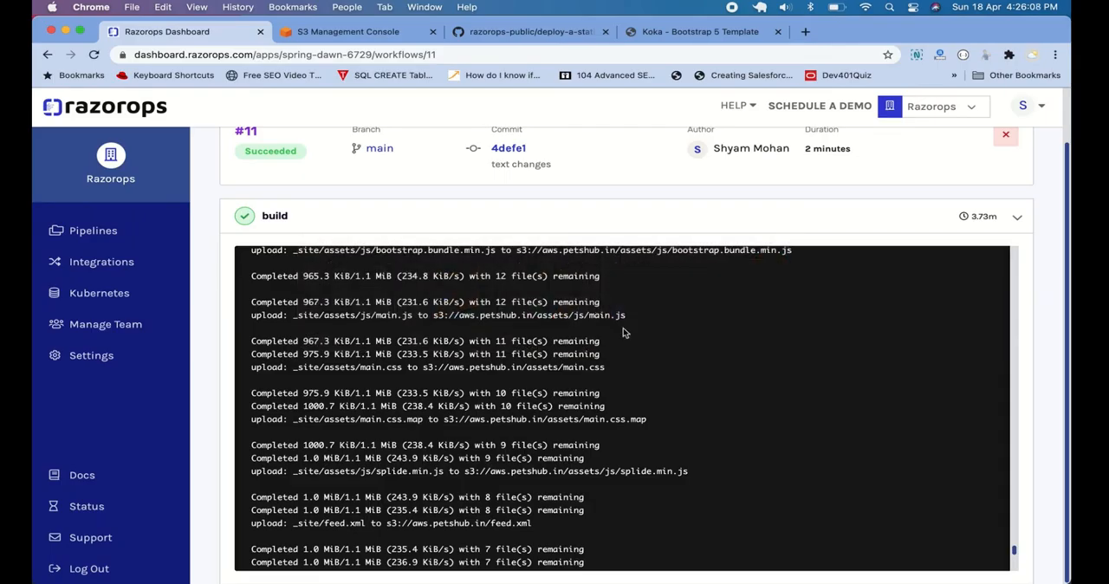
scroll(626, 333, "down", 2)
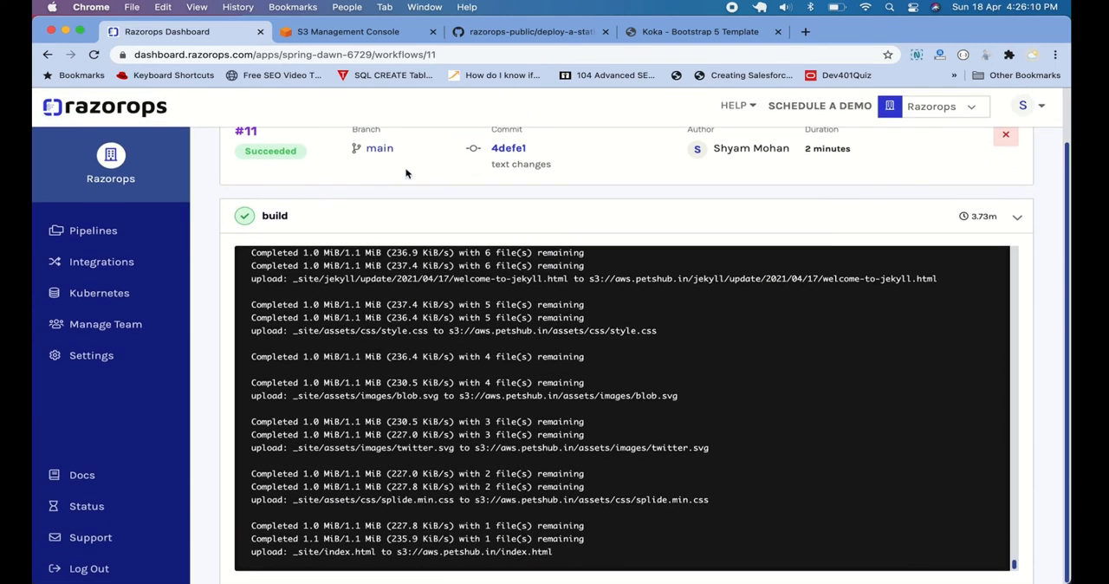
Reload the deployed aws.petshub.in site and highlight its hero heading to check the new text
left_click(691, 35)
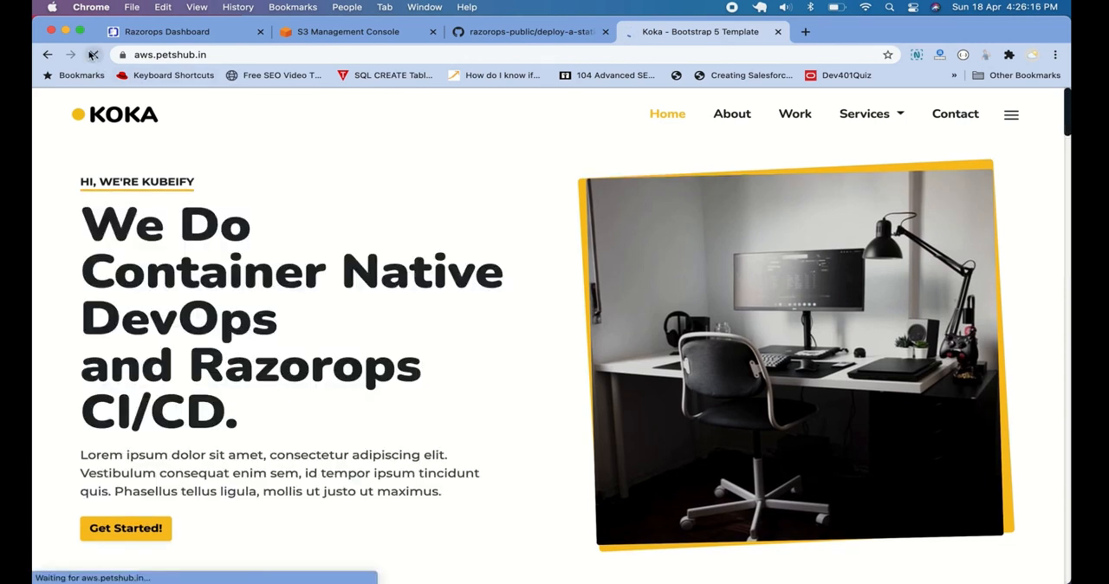
left_click_drag(179, 229, 464, 414)
left_click(464, 408)
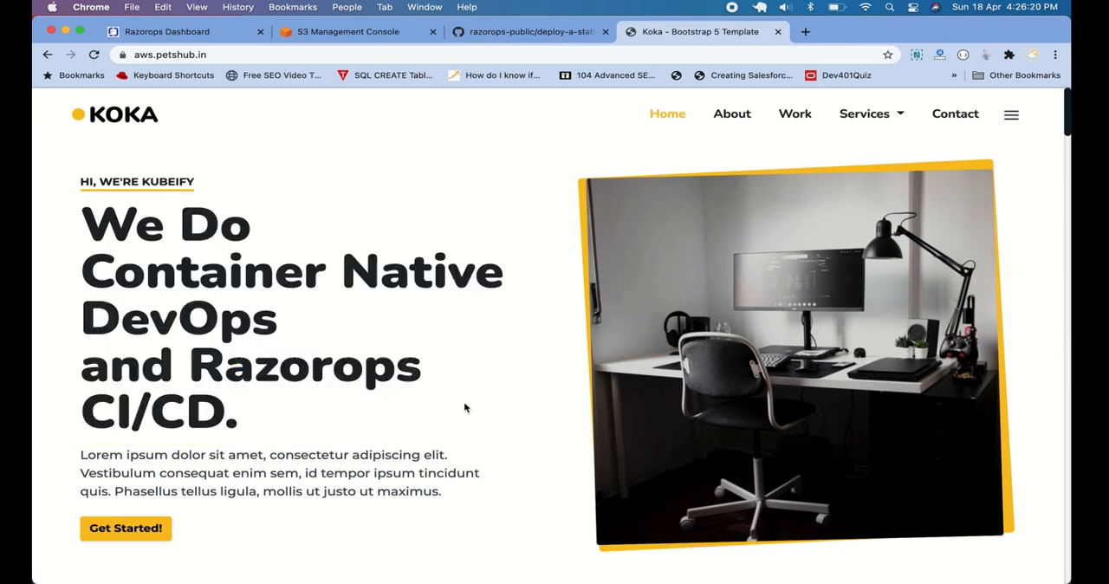